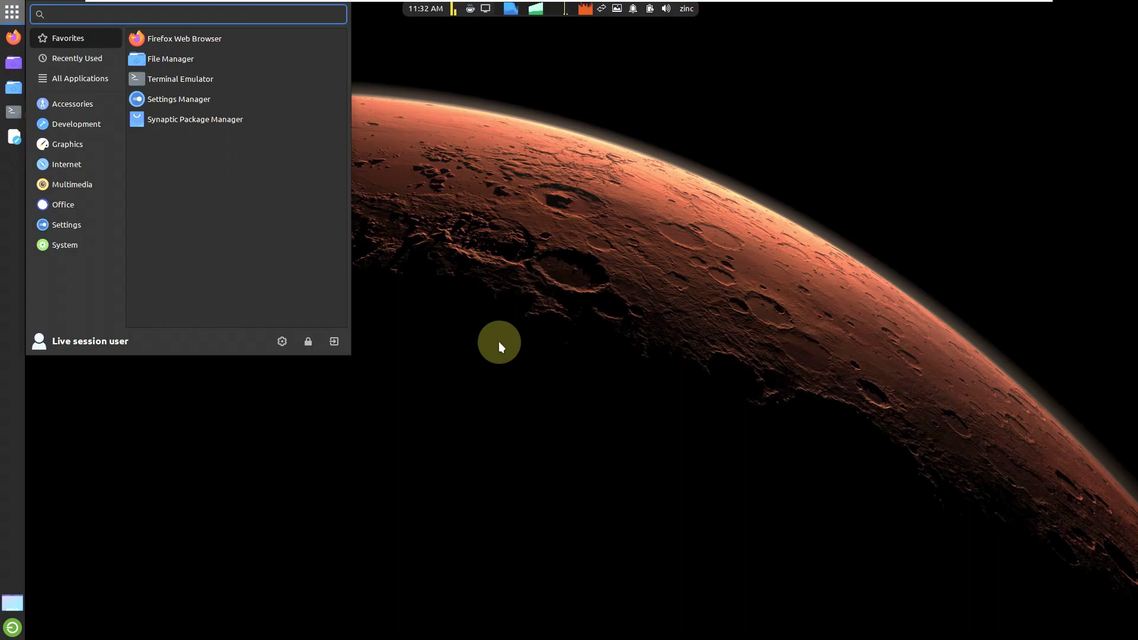
Step: Look over the Display settings, including the Advanced tab, then close them
mouse_move(67, 224)
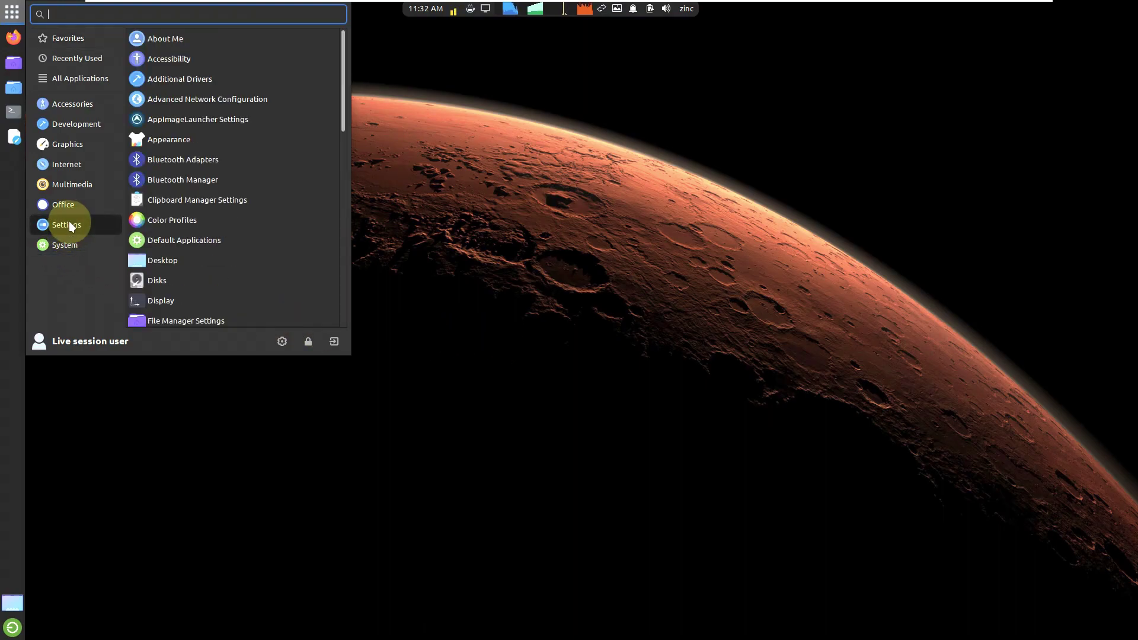
click(176, 293)
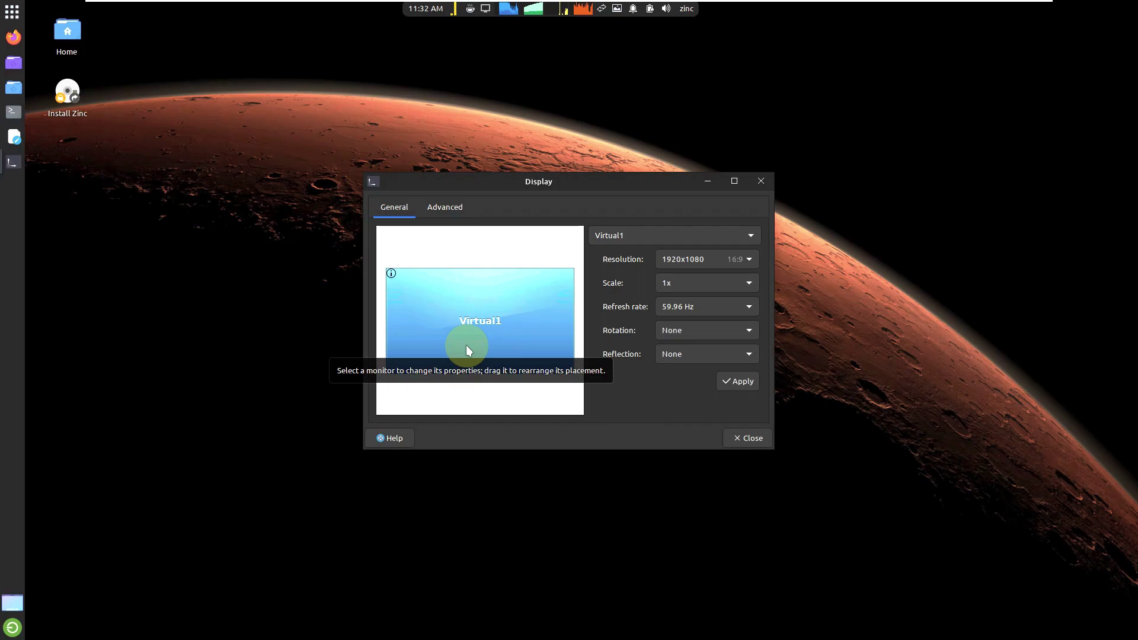
click(462, 219)
click(751, 438)
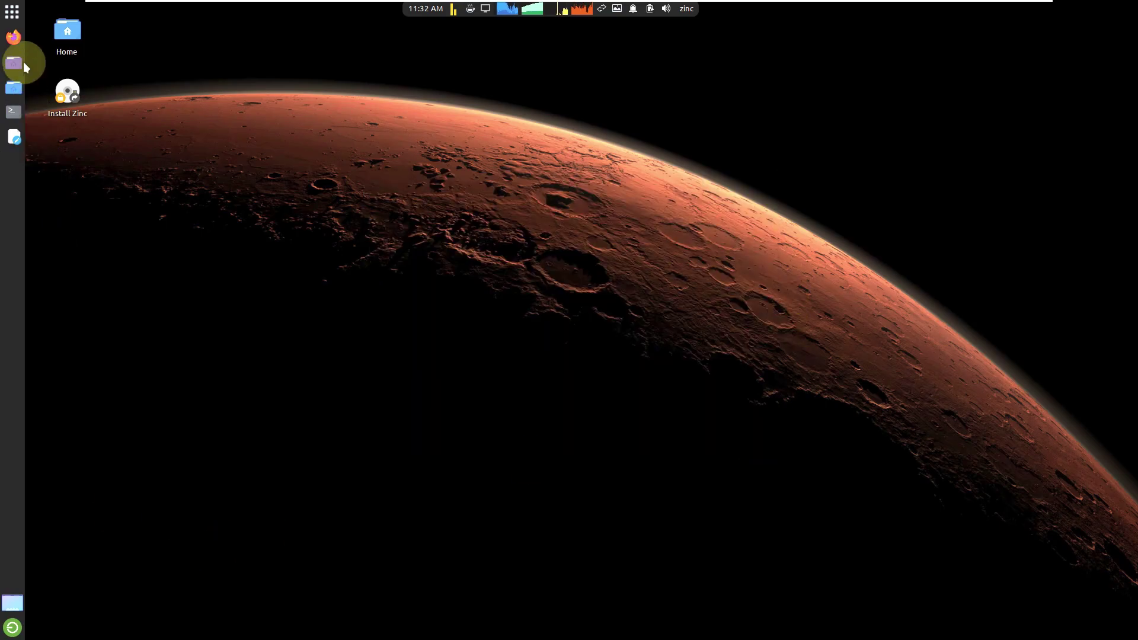
Step: Show the System category in the application menu and scroll through its tools
click(15, 13)
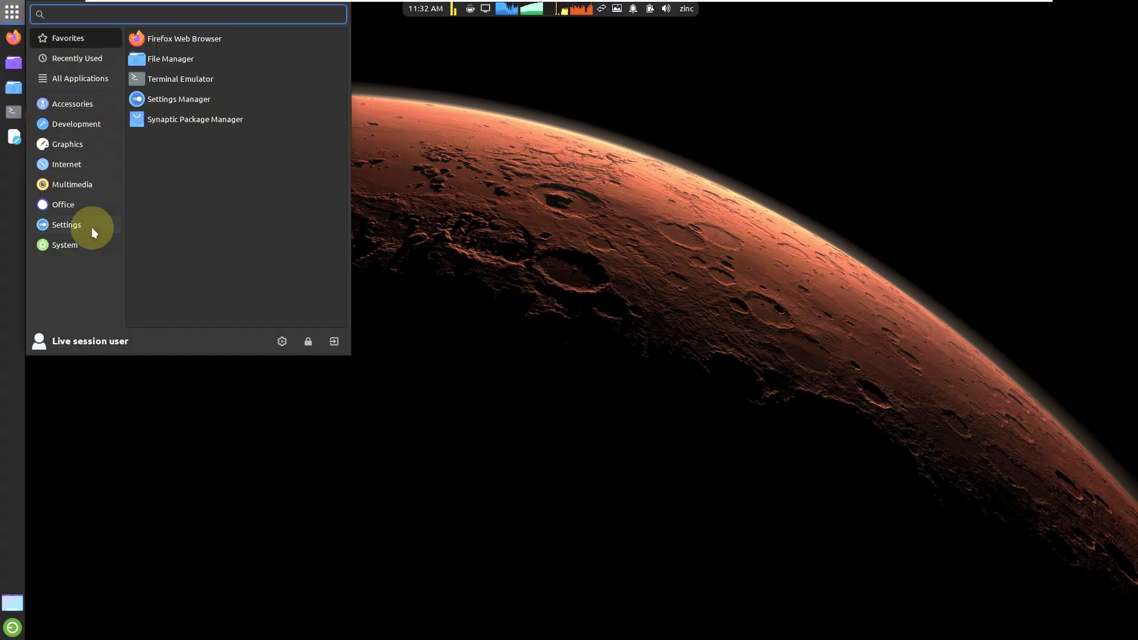
click(74, 243)
scroll(212, 223, down, 3)
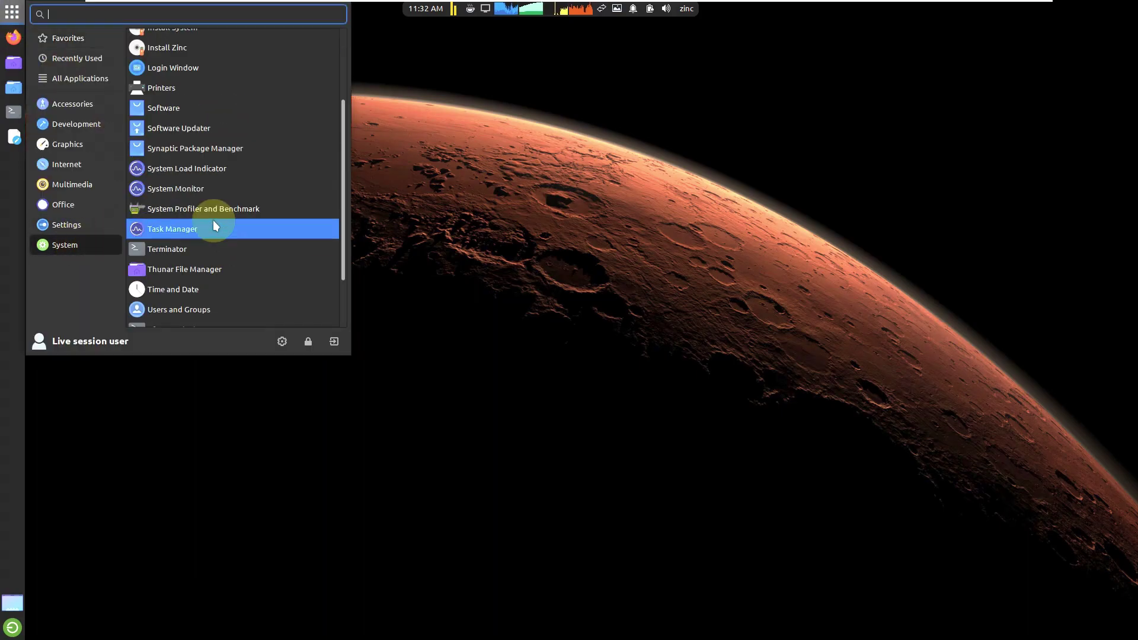
Step: Launch System Monitor maximized and set the CPU1 graph colour to green
click(210, 182)
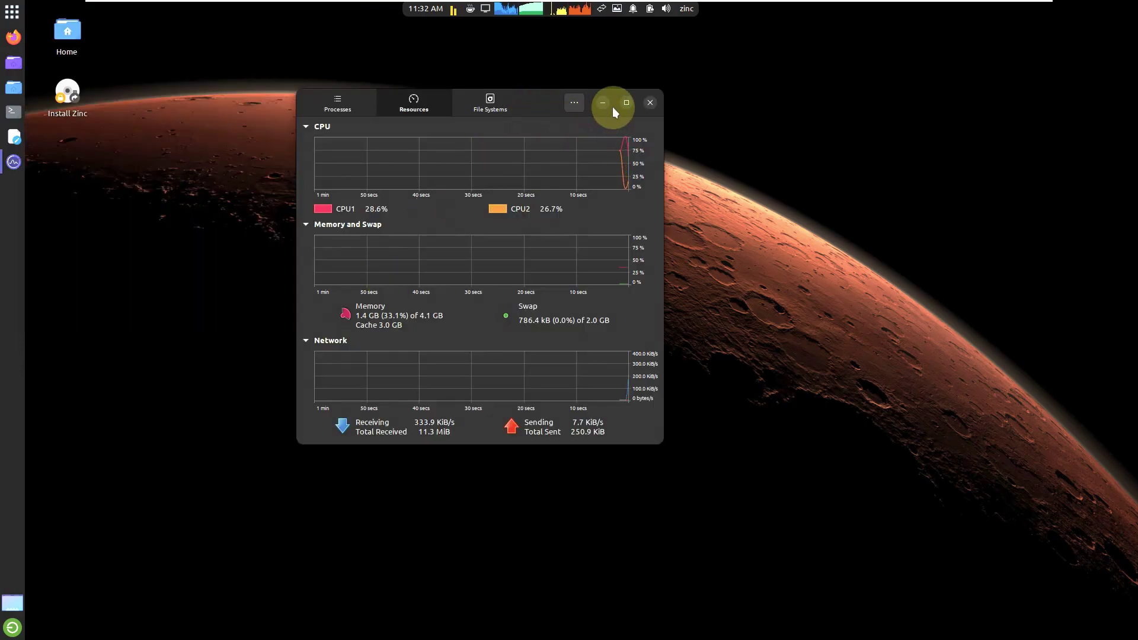
click(626, 103)
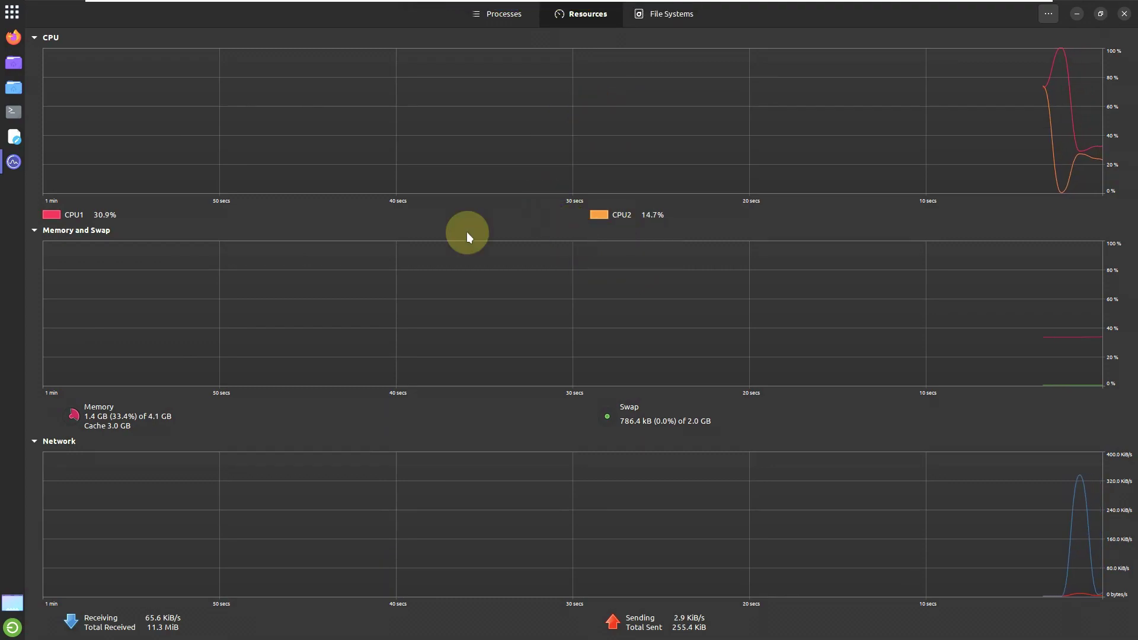
click(58, 216)
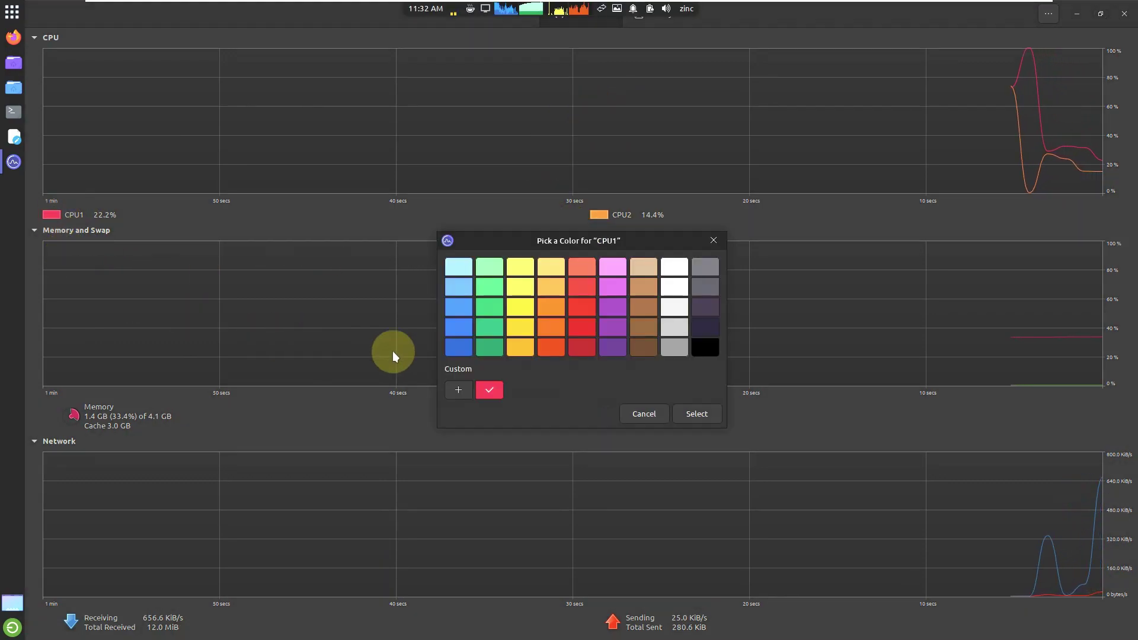
click(485, 313)
click(693, 415)
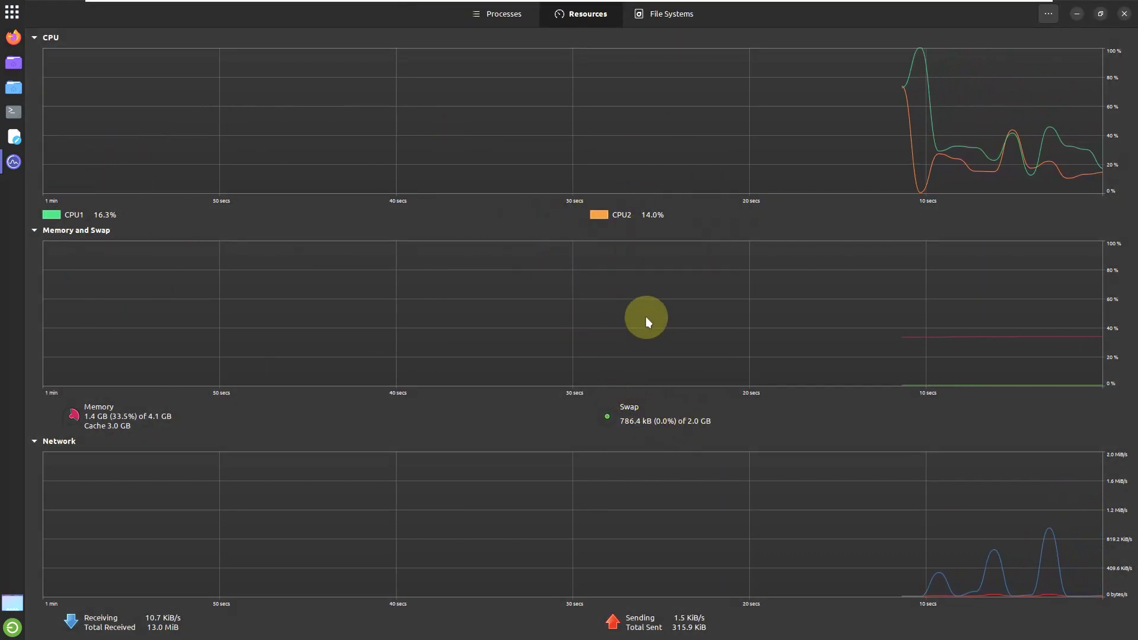
Step: Set the Memory graph colour to green
click(73, 413)
click(489, 307)
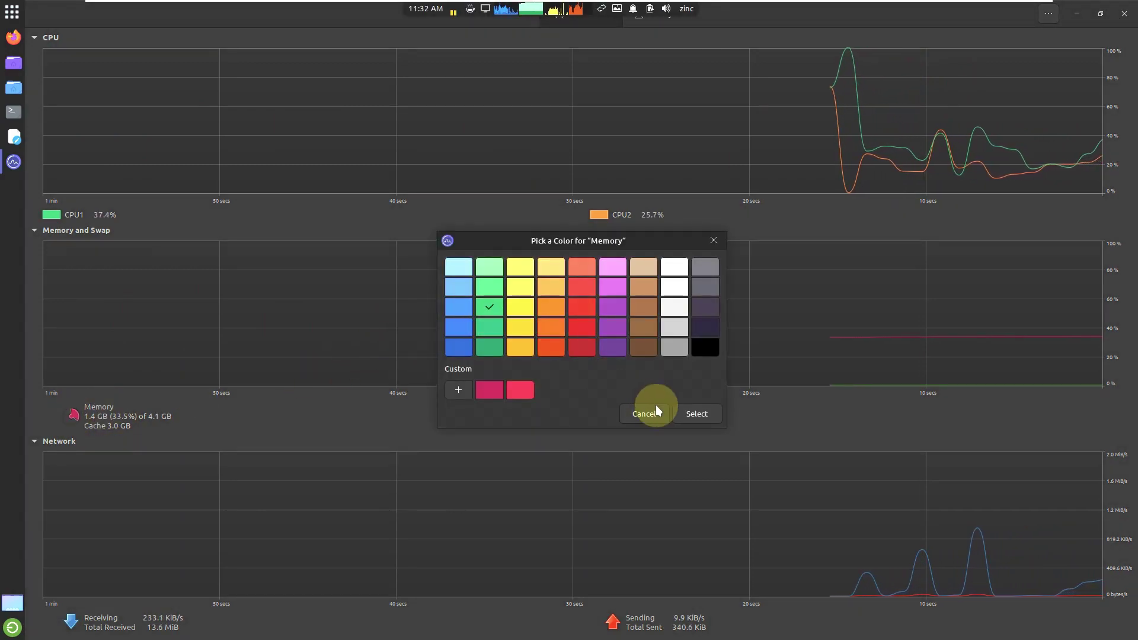
click(685, 418)
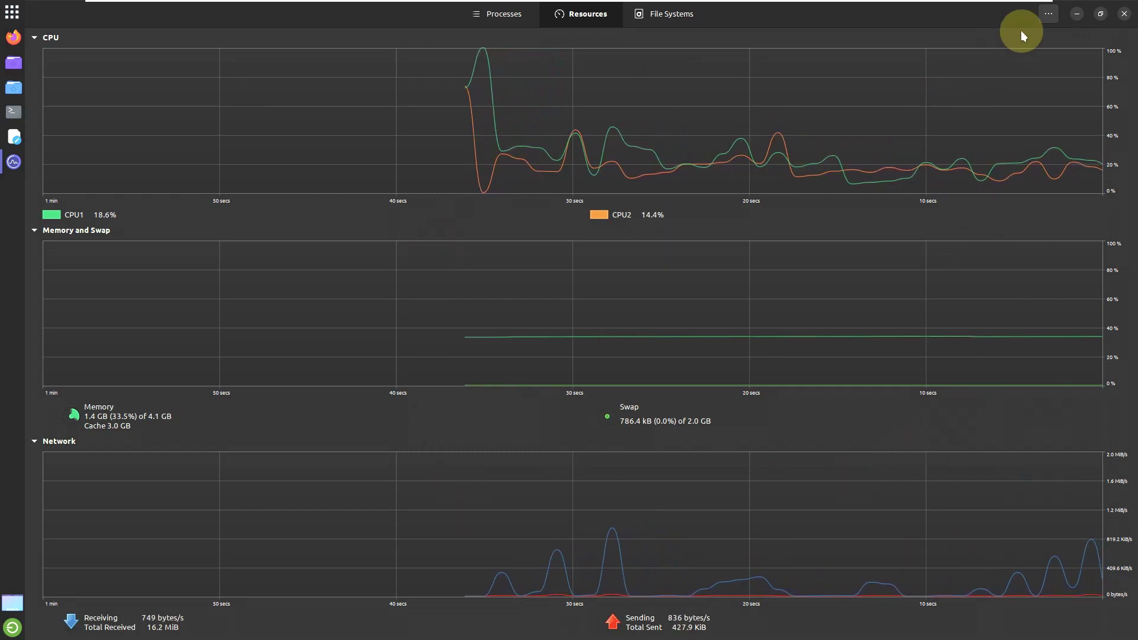
Step: View the About System Monitor information, then close it
click(1048, 16)
click(1044, 115)
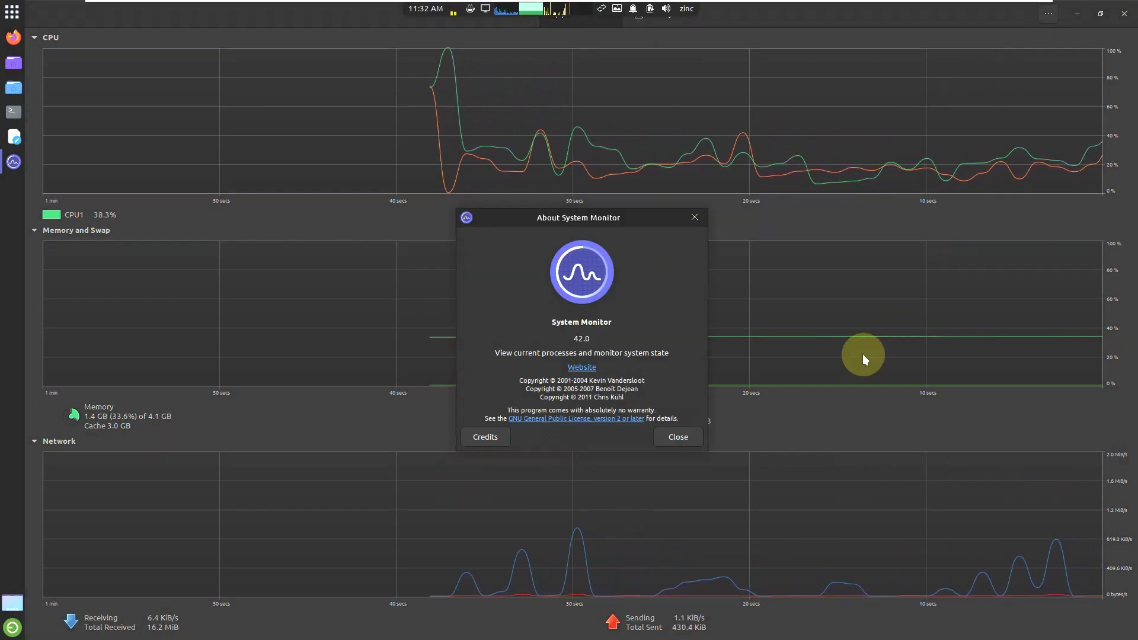
click(678, 437)
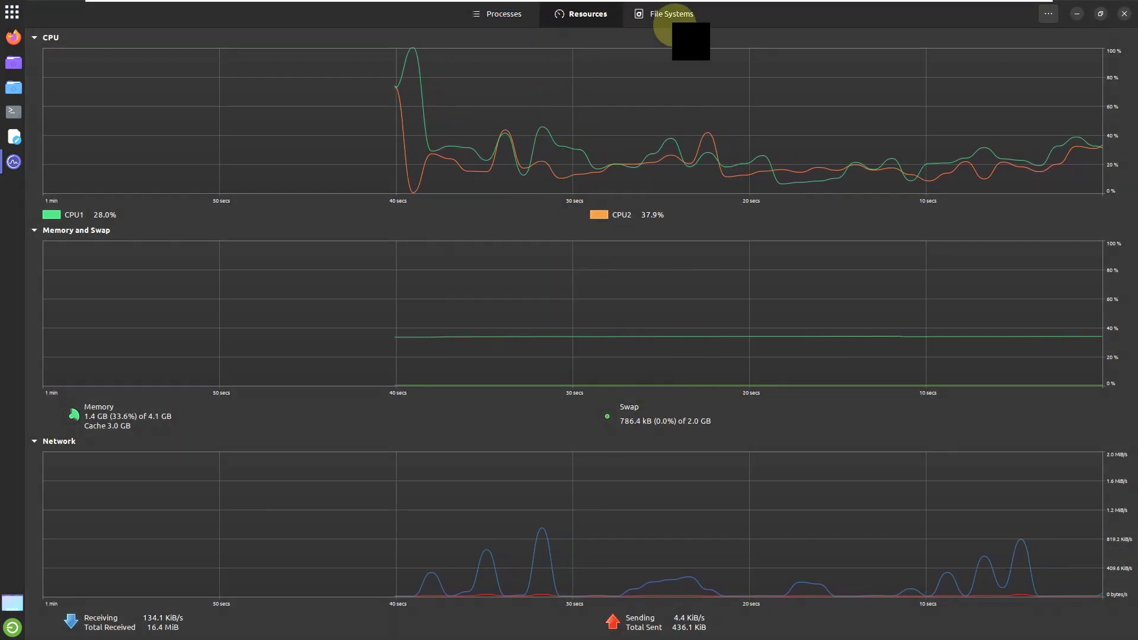
Step: Browse the File Systems list, and open then dismiss the user session options
click(701, 21)
mouse_move(914, 5)
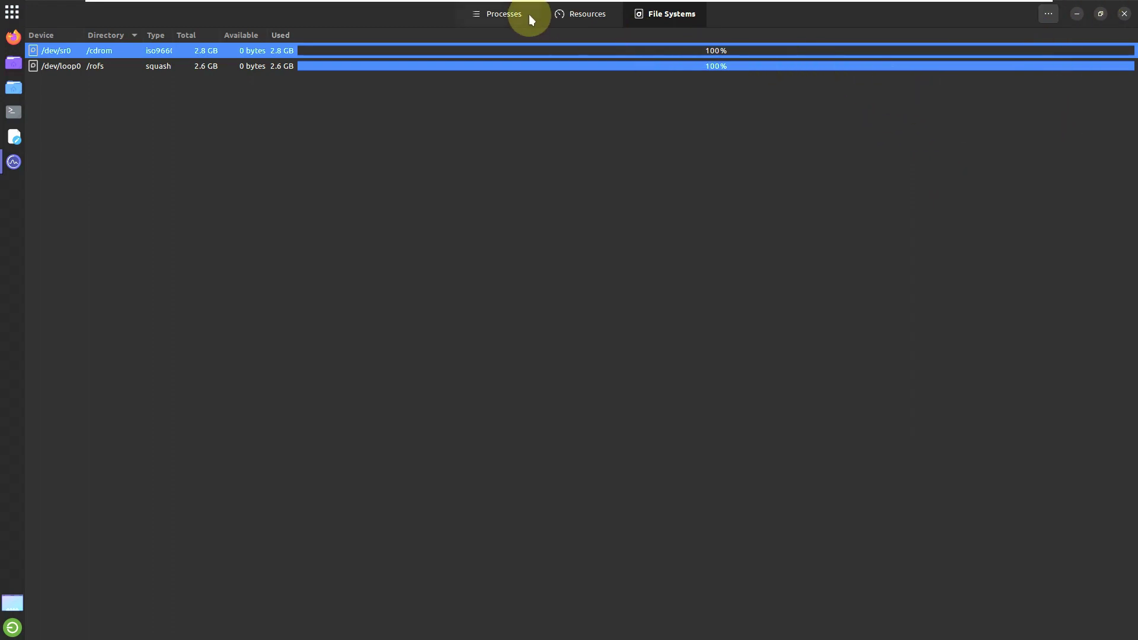
mouse_move(574, 7)
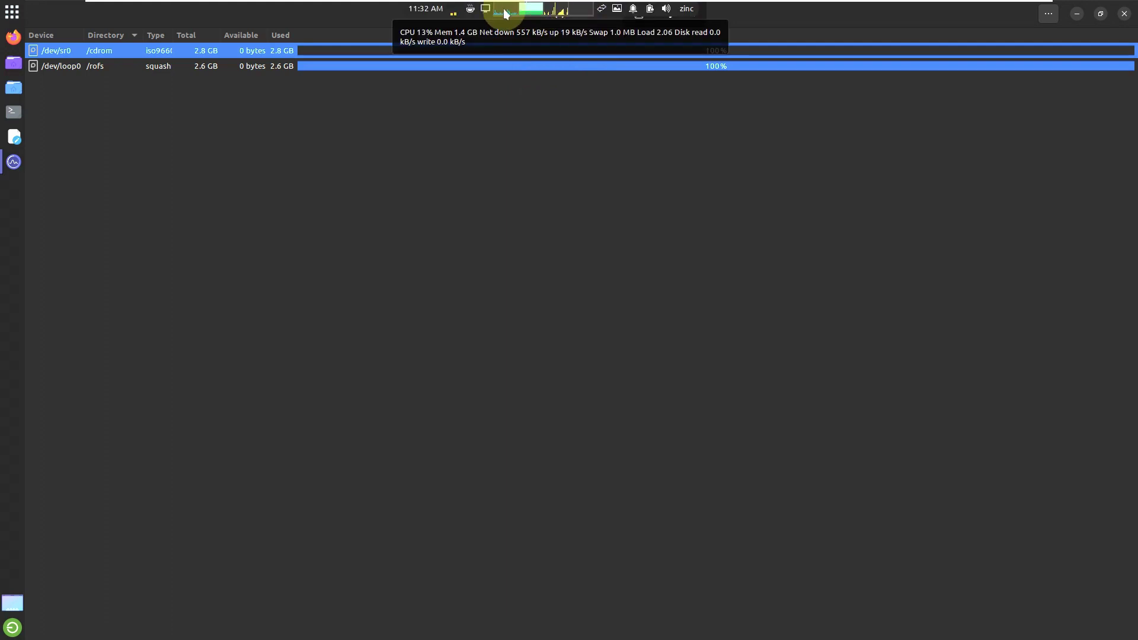
mouse_move(434, 15)
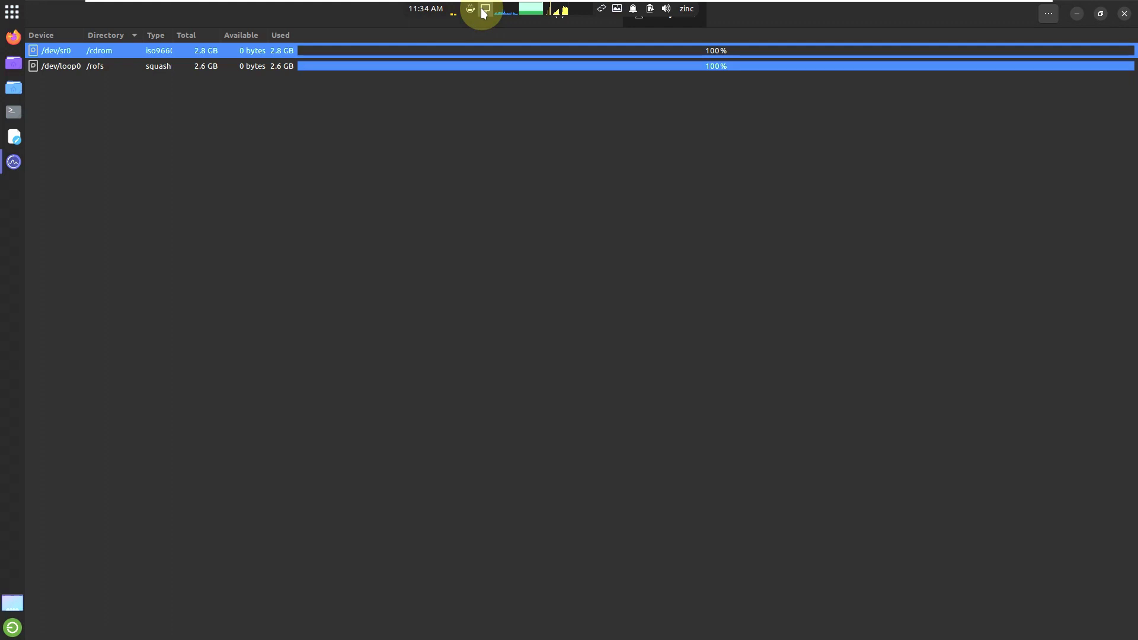
mouse_move(504, 13)
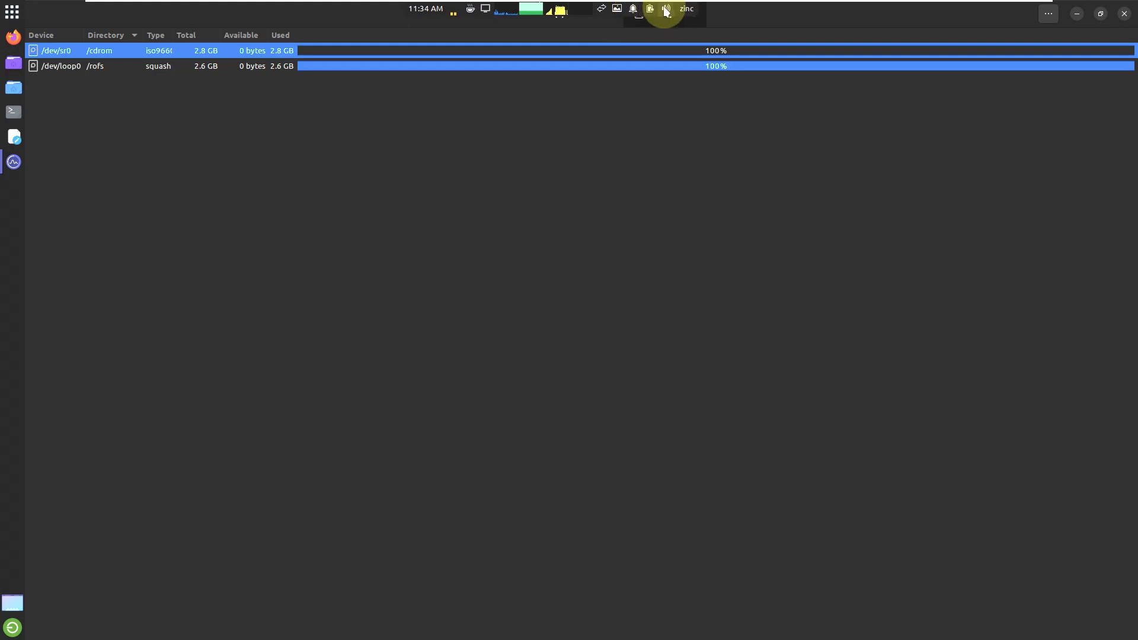
click(684, 11)
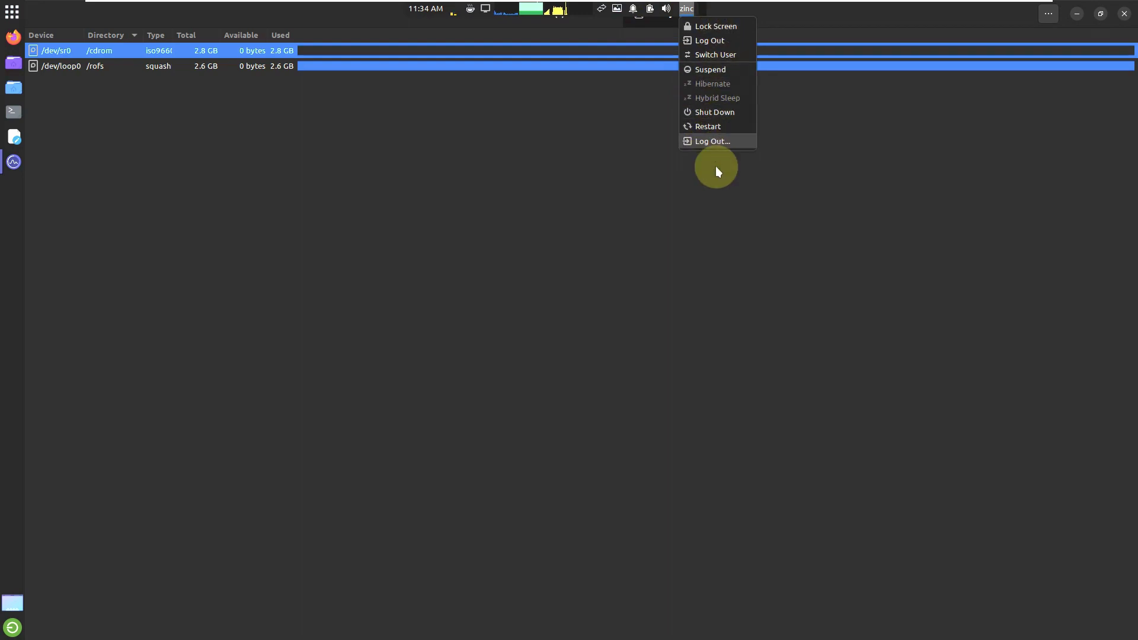
click(664, 370)
Step: Check the Resources graphs, scroll the Processes list, then close System Monitor
click(575, 20)
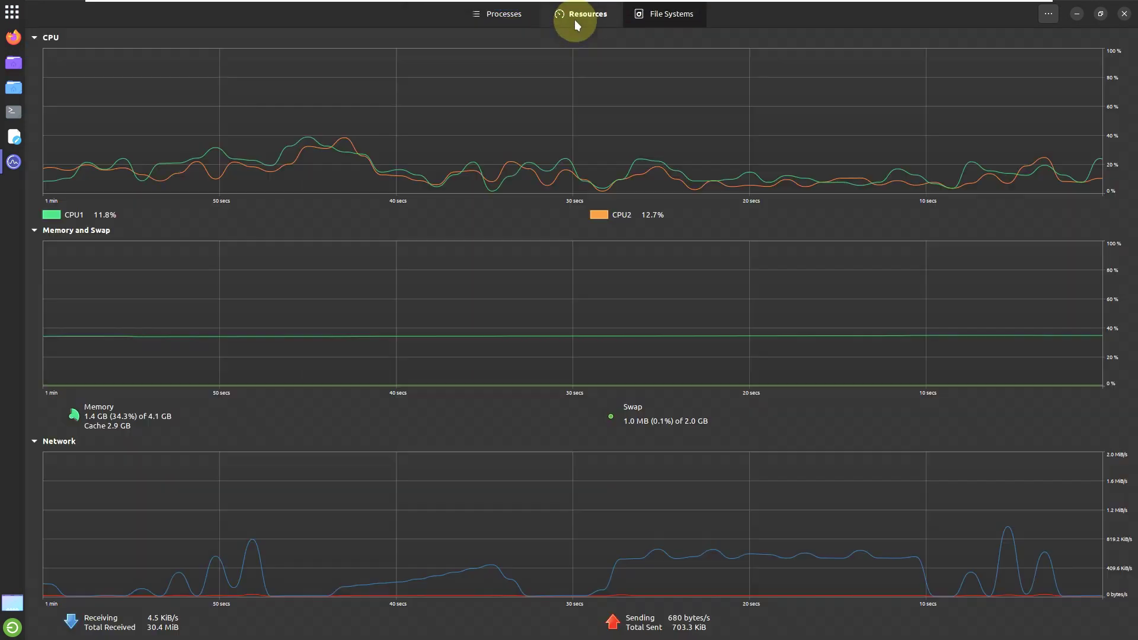
click(511, 19)
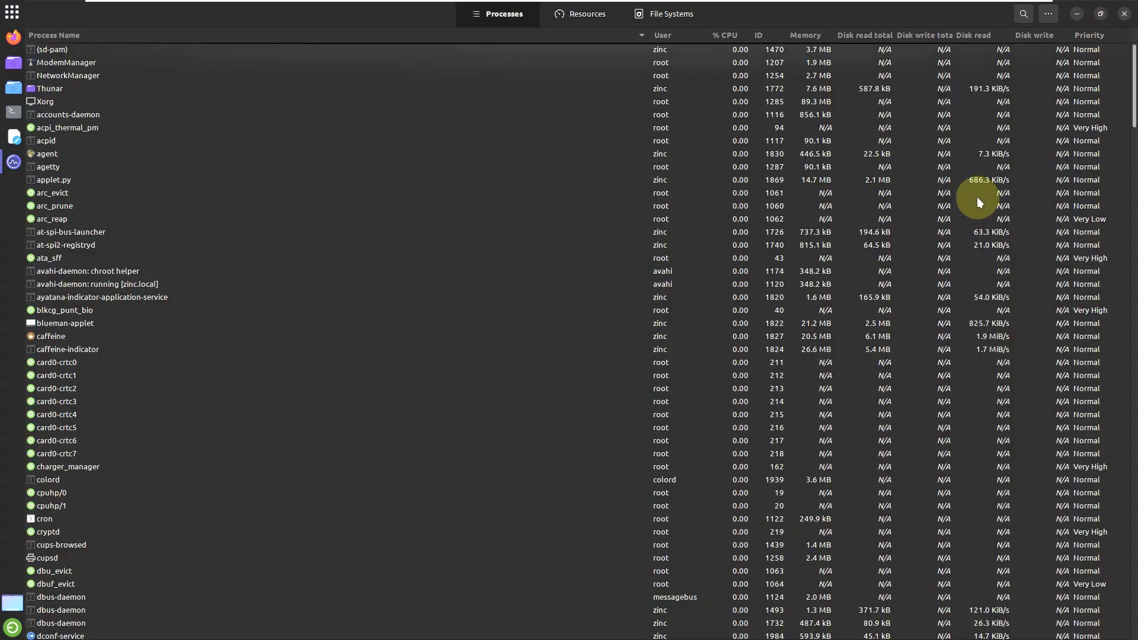
scroll(977, 197, down, 15)
drag(1125, 216, 1114, 624)
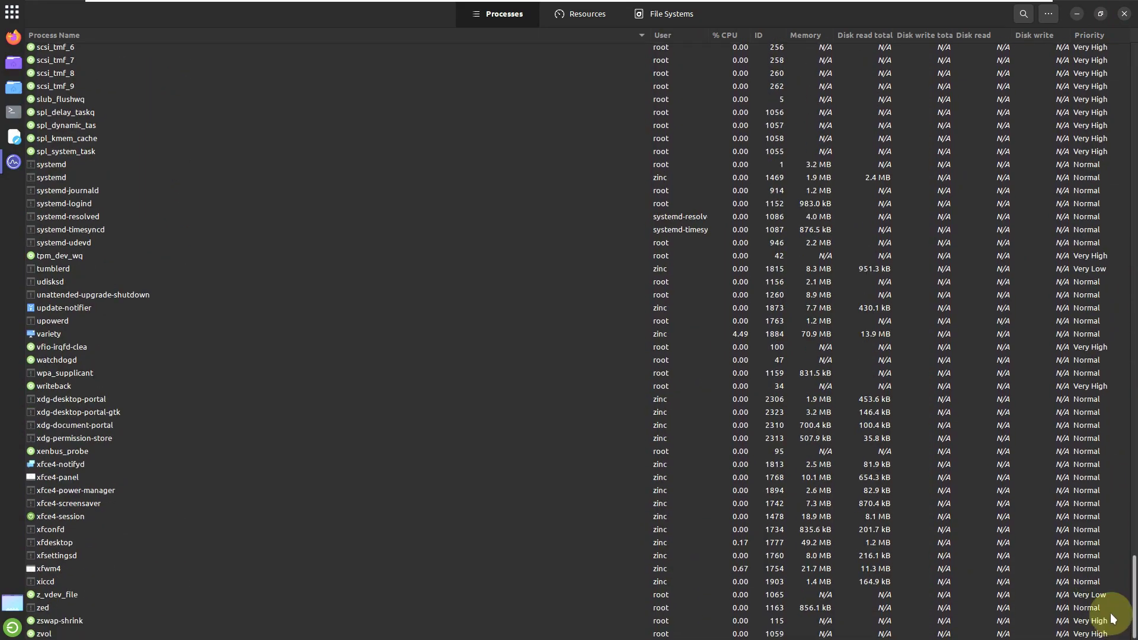
click(1123, 14)
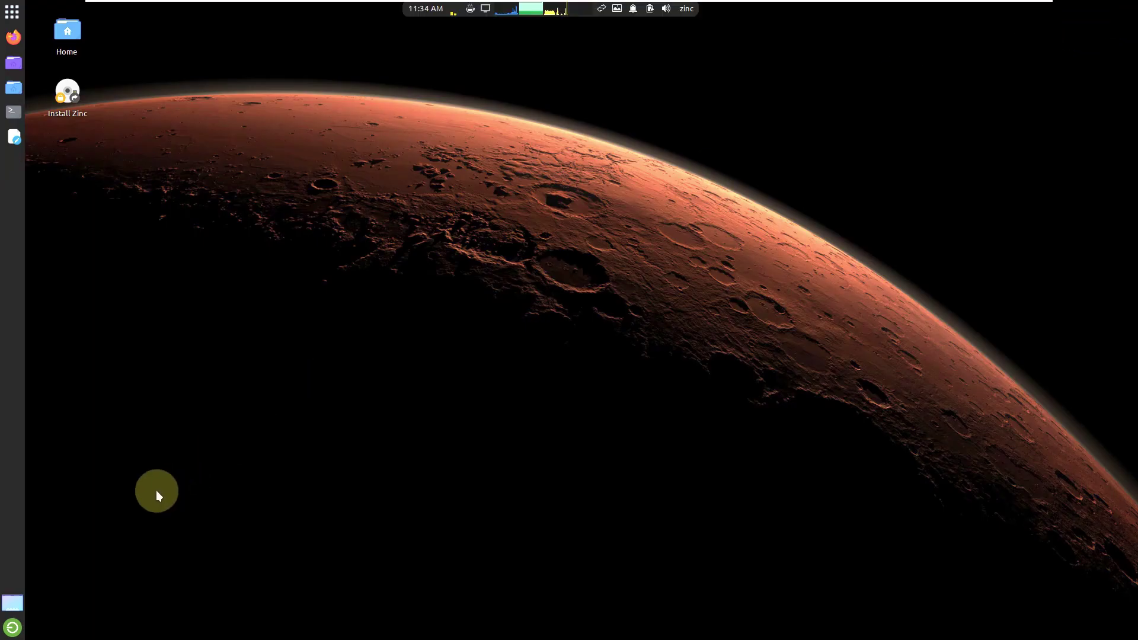
Step: Move the panel separator twice using its Move option
click(13, 10)
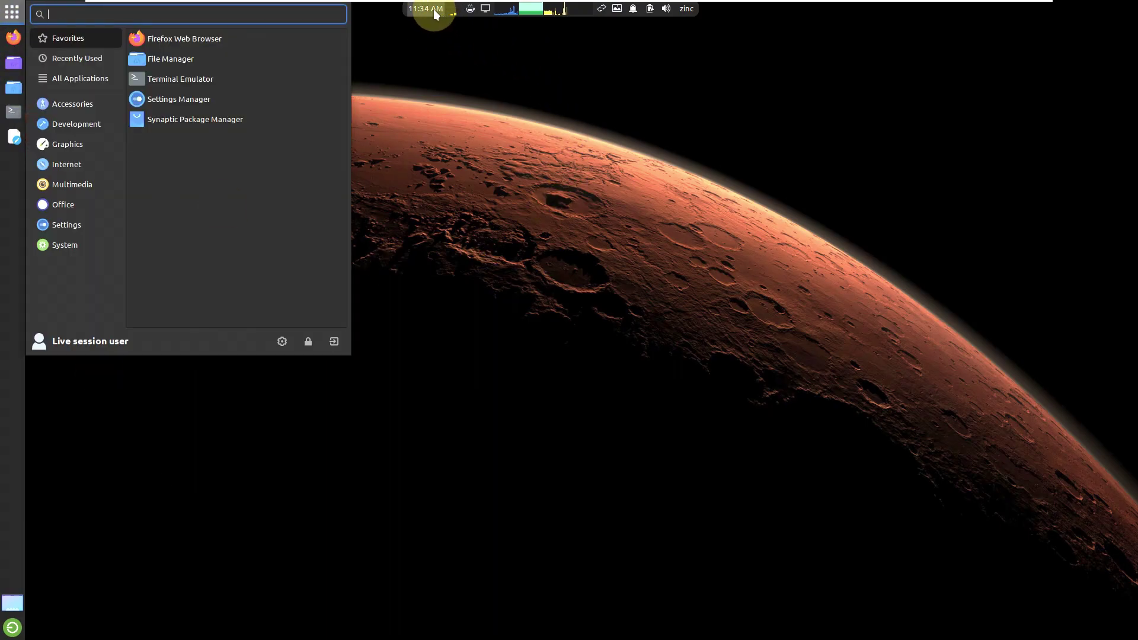
right_click(450, 19)
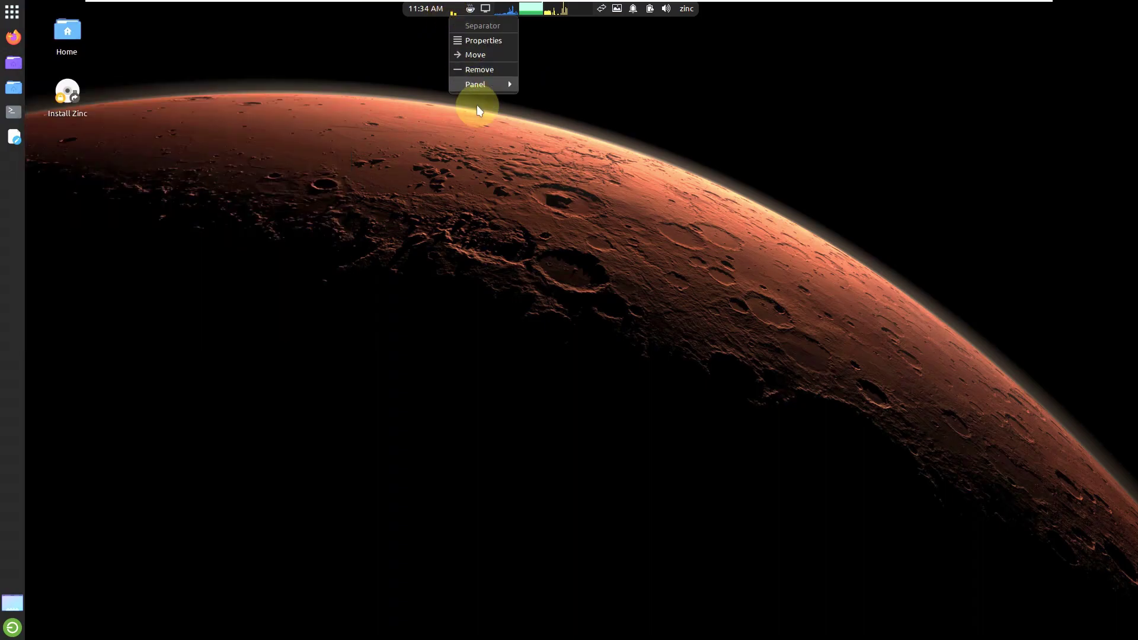
click(484, 55)
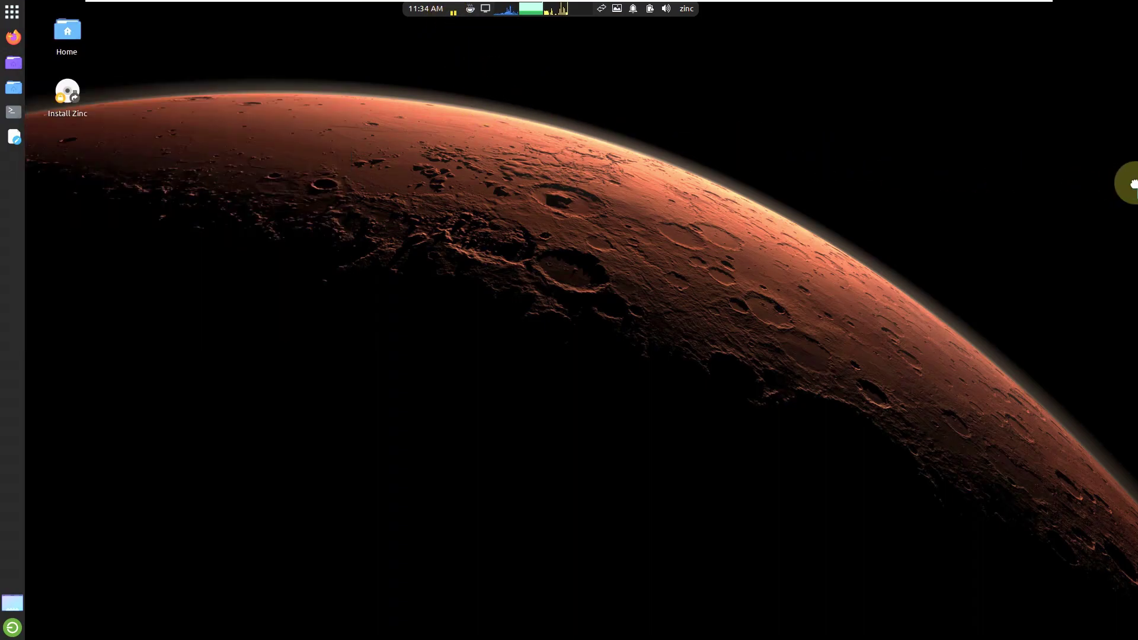
click(1135, 187)
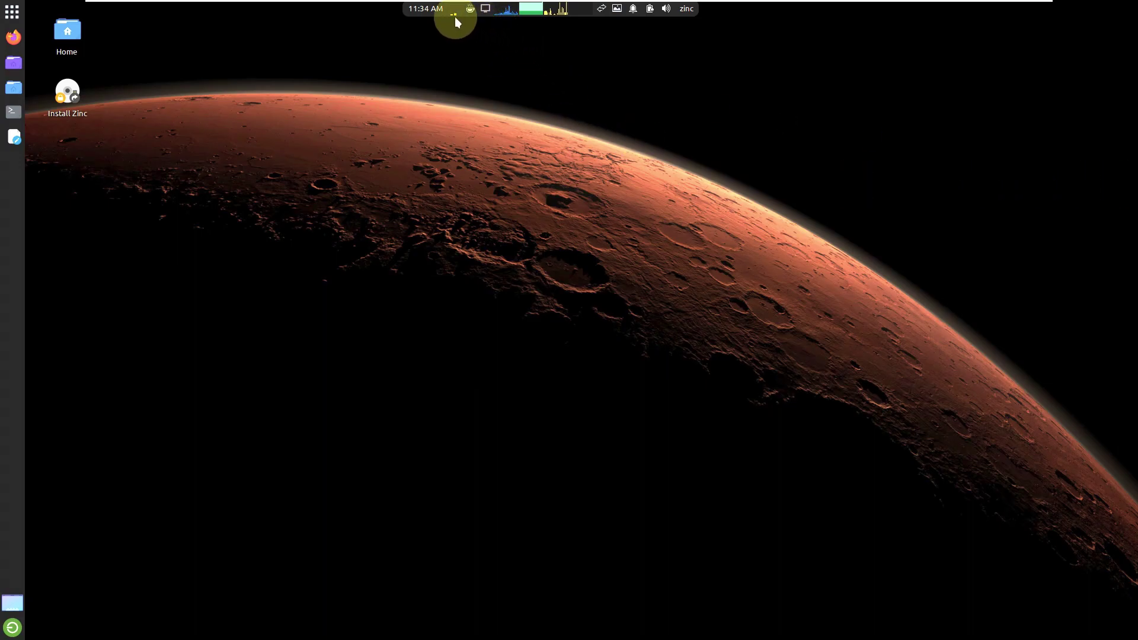
right_click(461, 17)
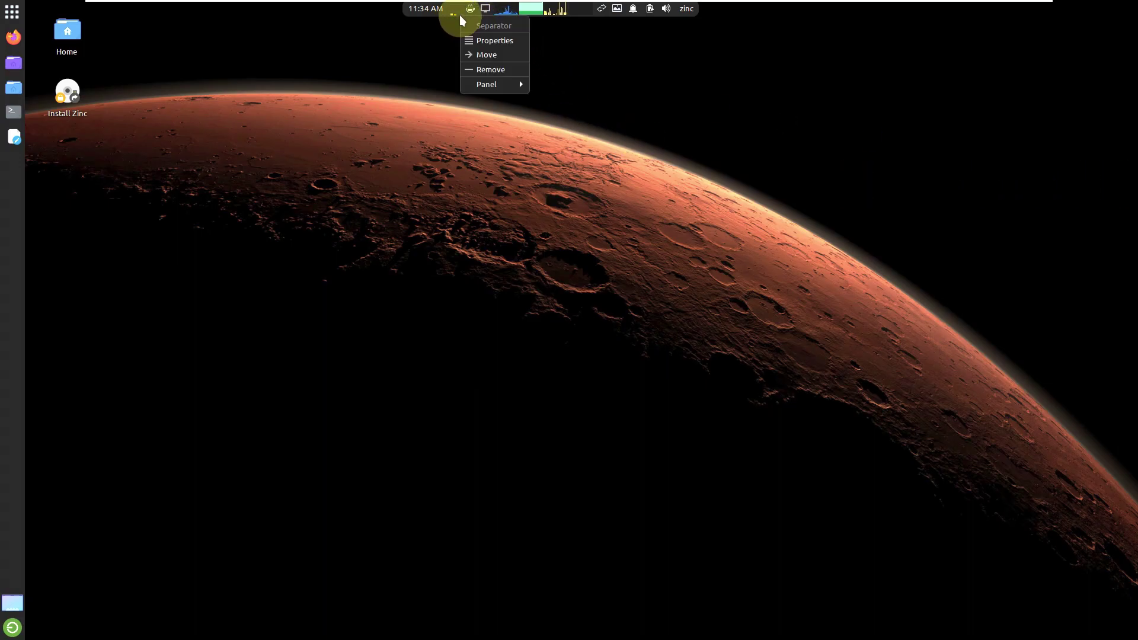
click(483, 54)
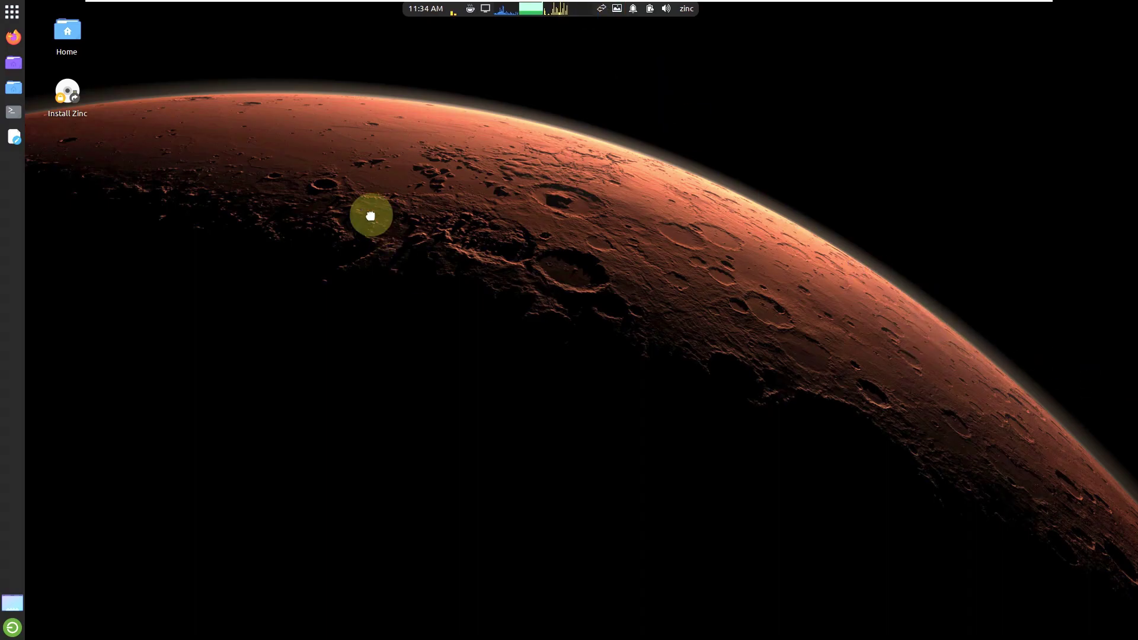
Step: Check the May 2023 calendar, then open the CPU Graph properties from a panel applet
click(413, 15)
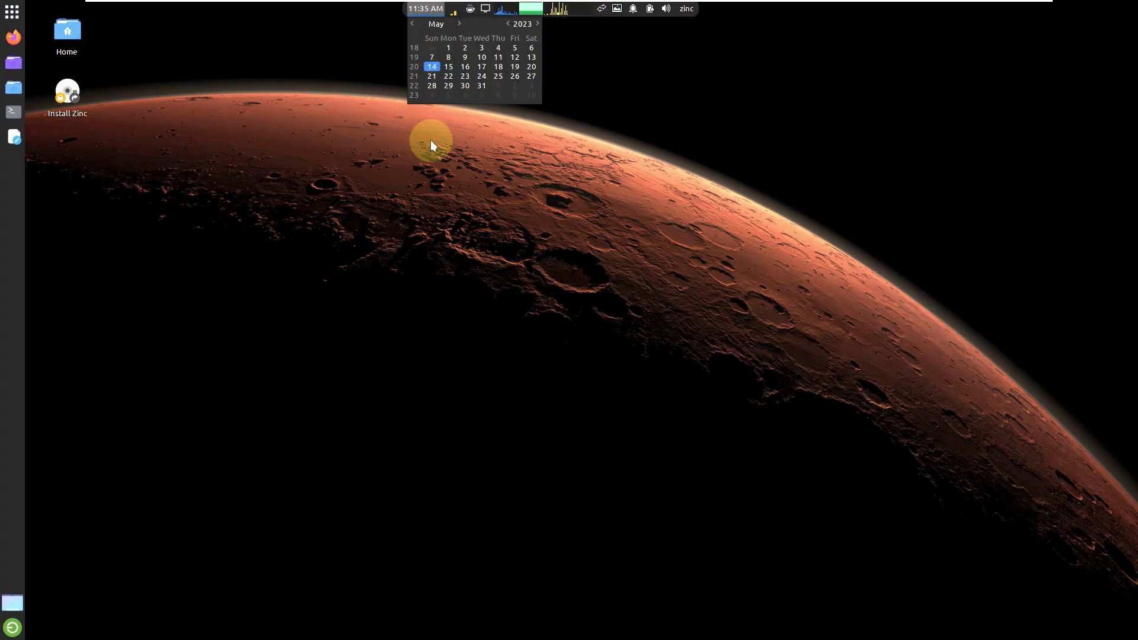
click(489, 339)
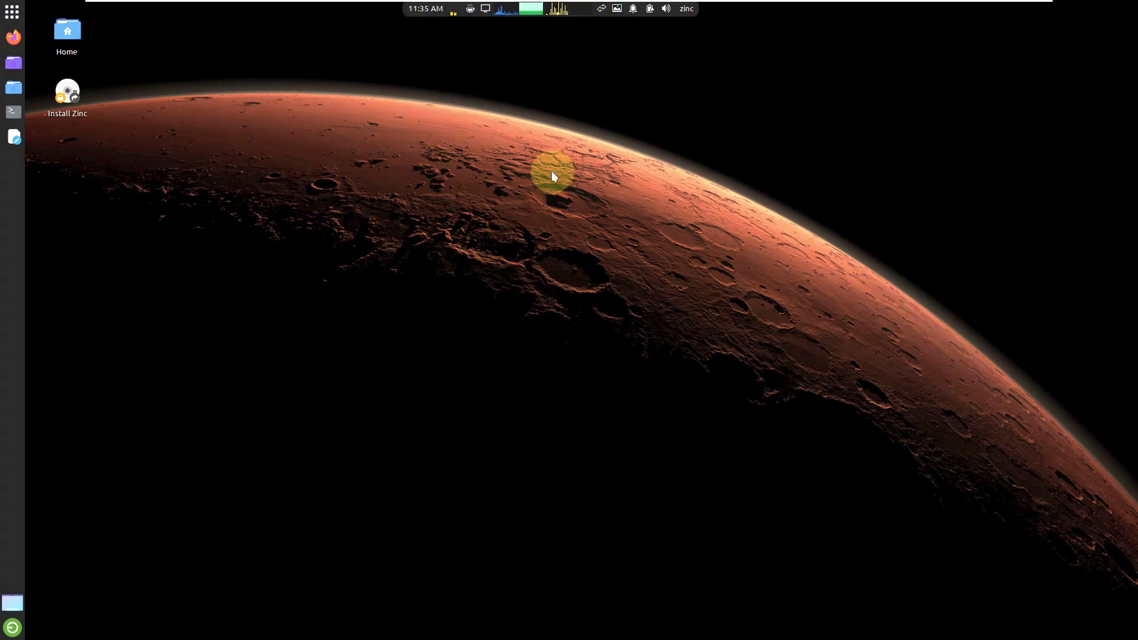
right_click(450, 18)
click(476, 38)
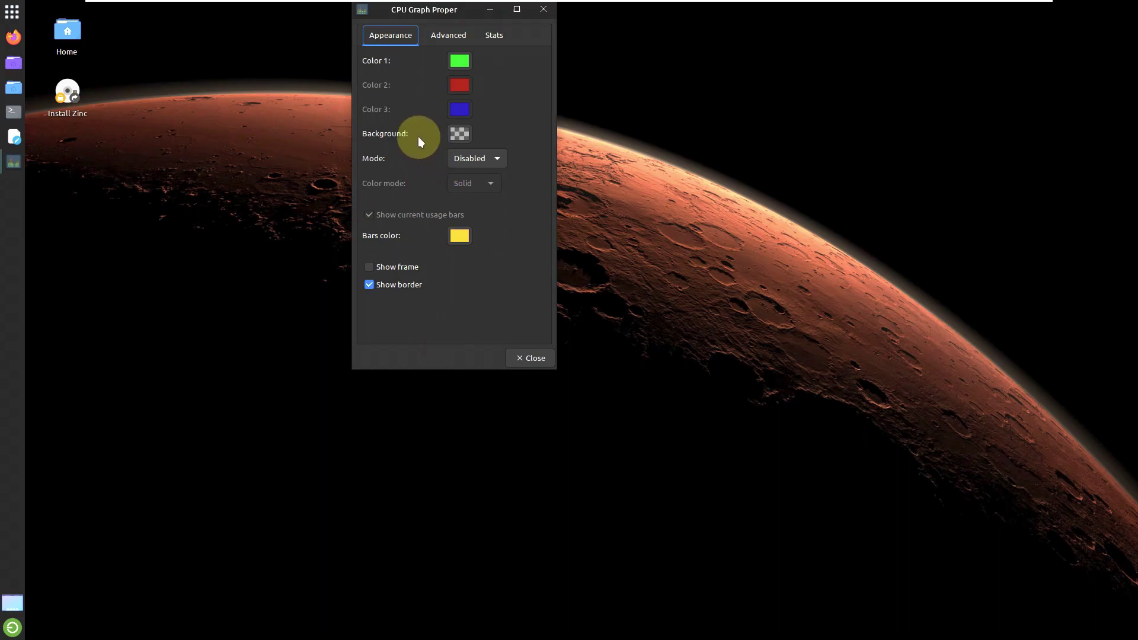
Step: Raise the CPU Graph width to 22 on the Advanced tab, view Stats, and close the properties
click(434, 42)
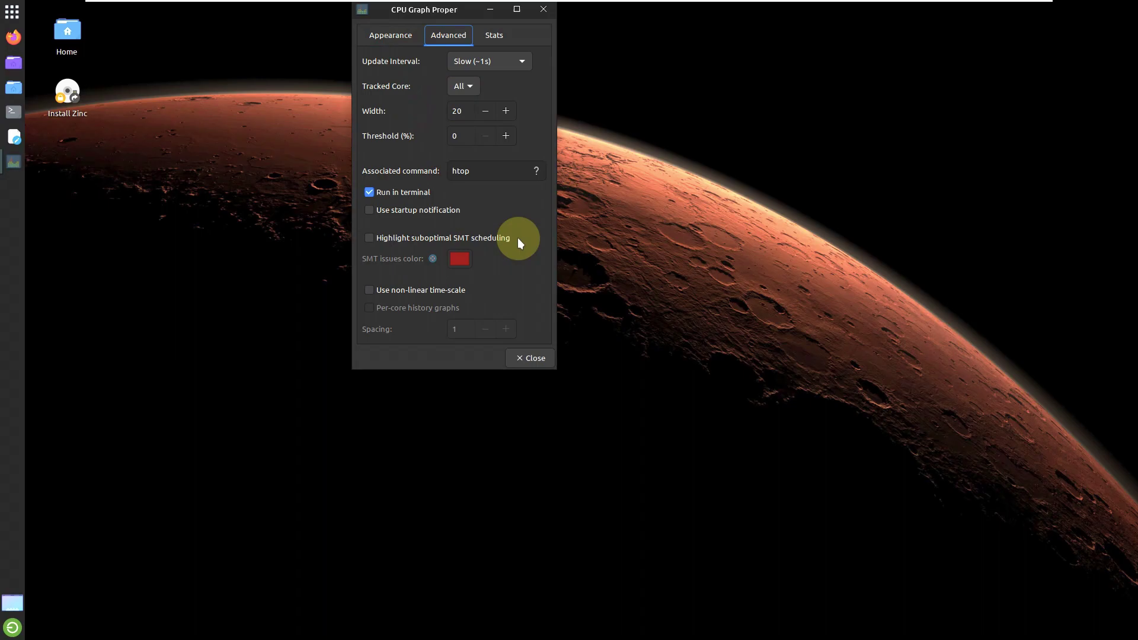
click(505, 111)
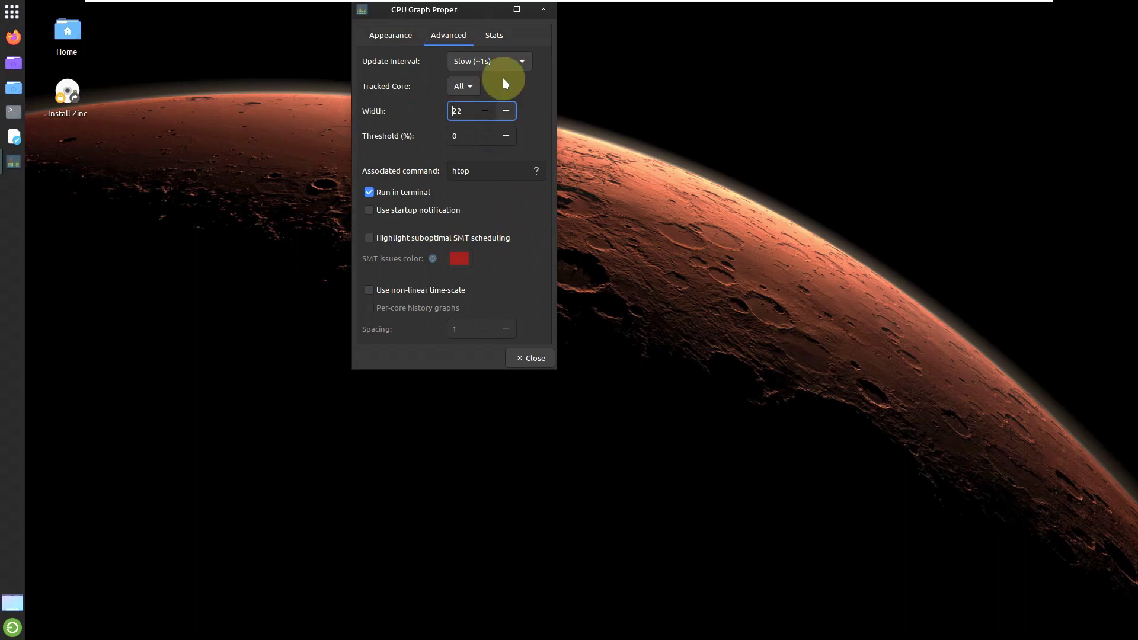
click(501, 39)
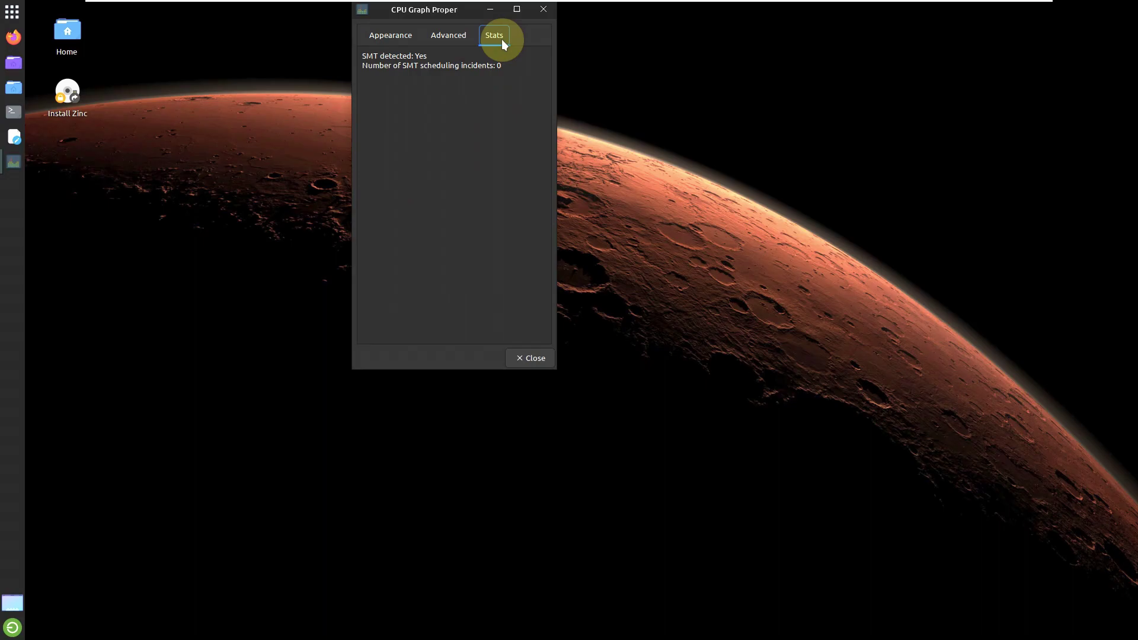
click(540, 358)
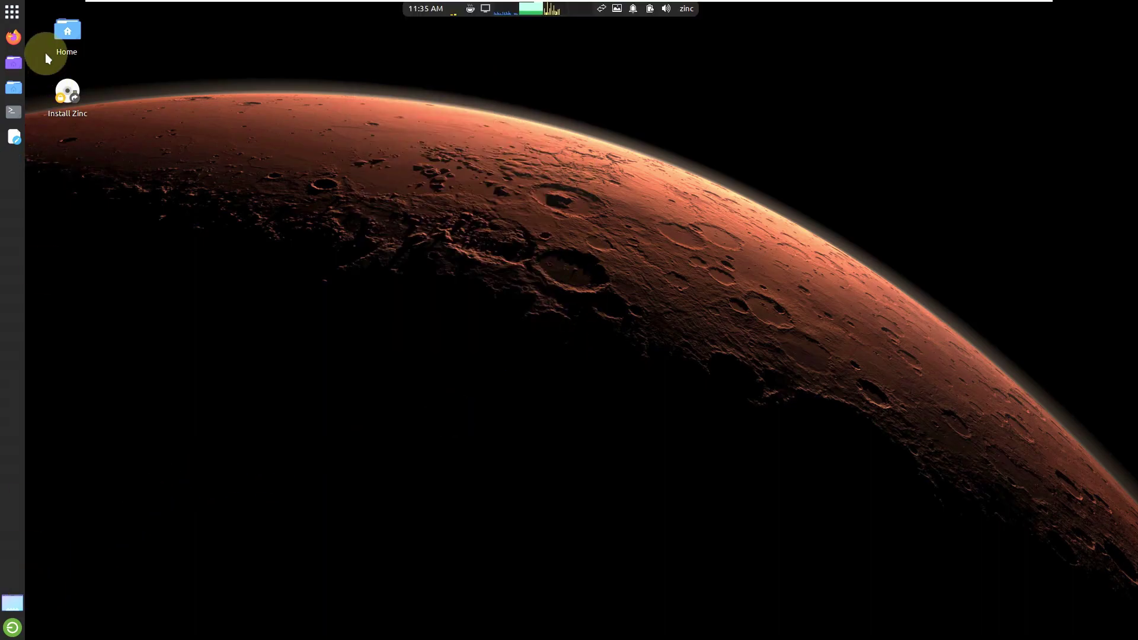
Step: View the About Xfce system details from the All Applications list, then close them
click(18, 14)
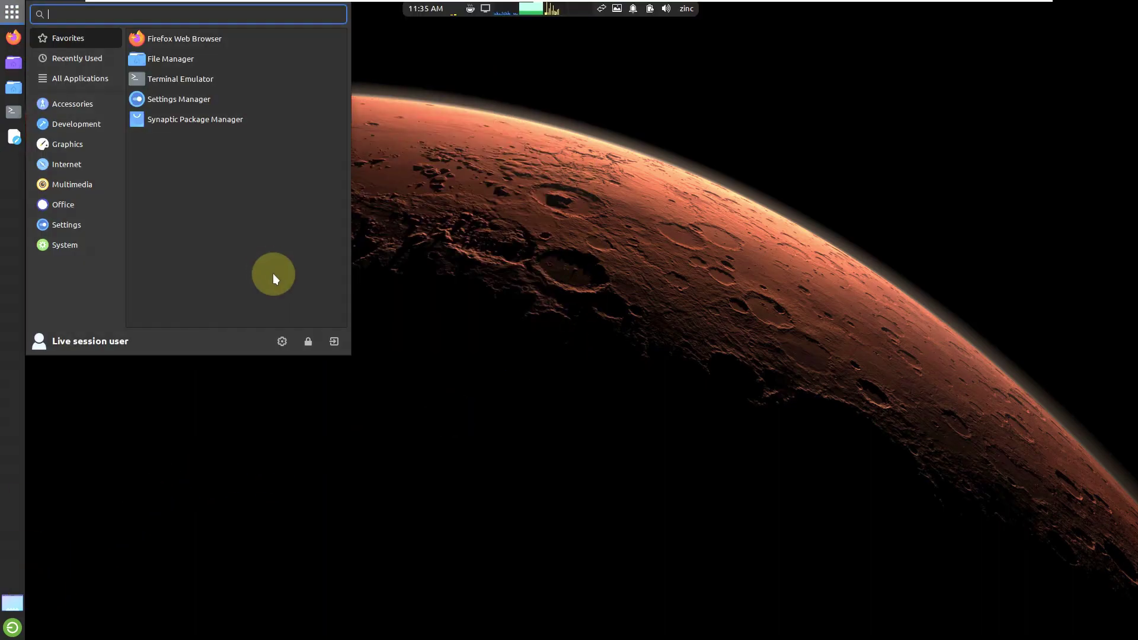
click(89, 79)
click(664, 594)
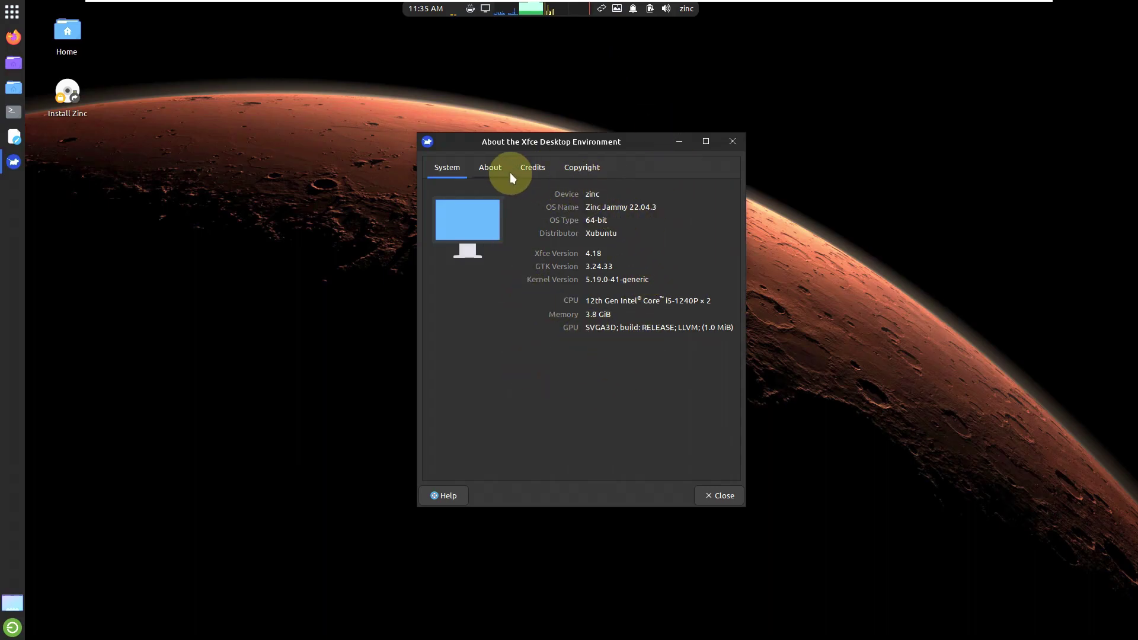
click(732, 142)
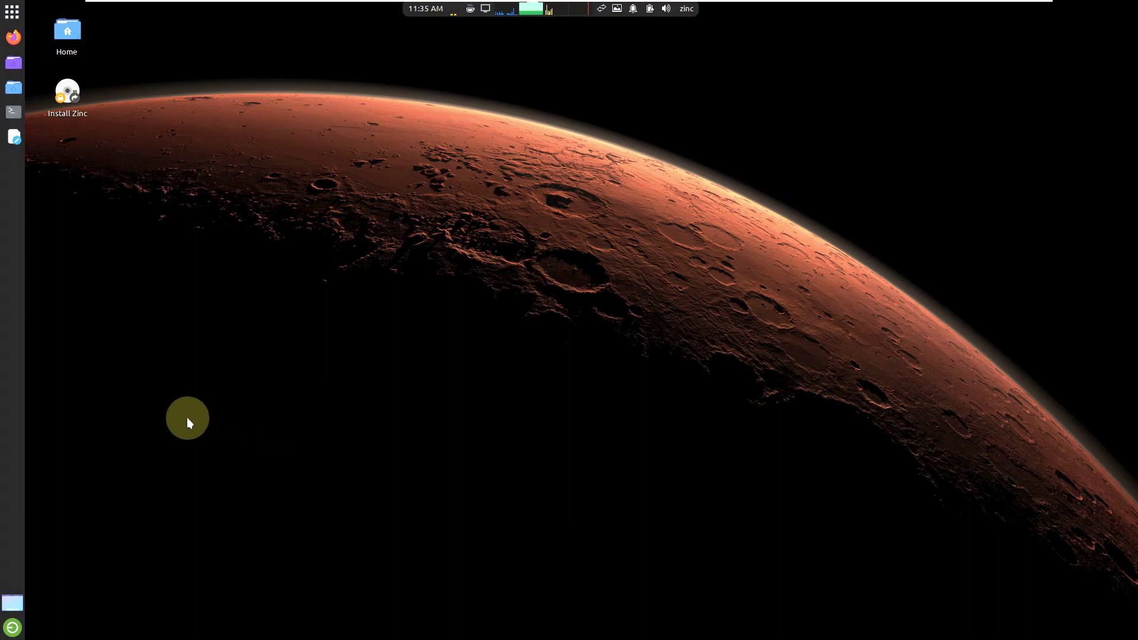
Step: Start the Terminator terminal from the System applications
click(13, 13)
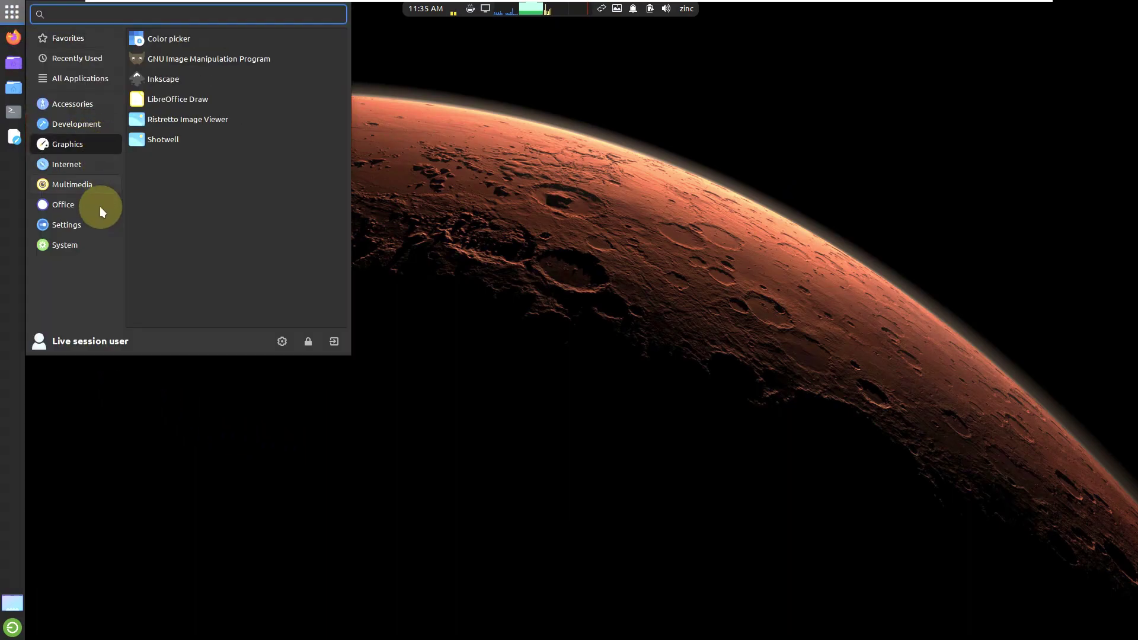
mouse_move(87, 249)
scroll(206, 225, down, 4)
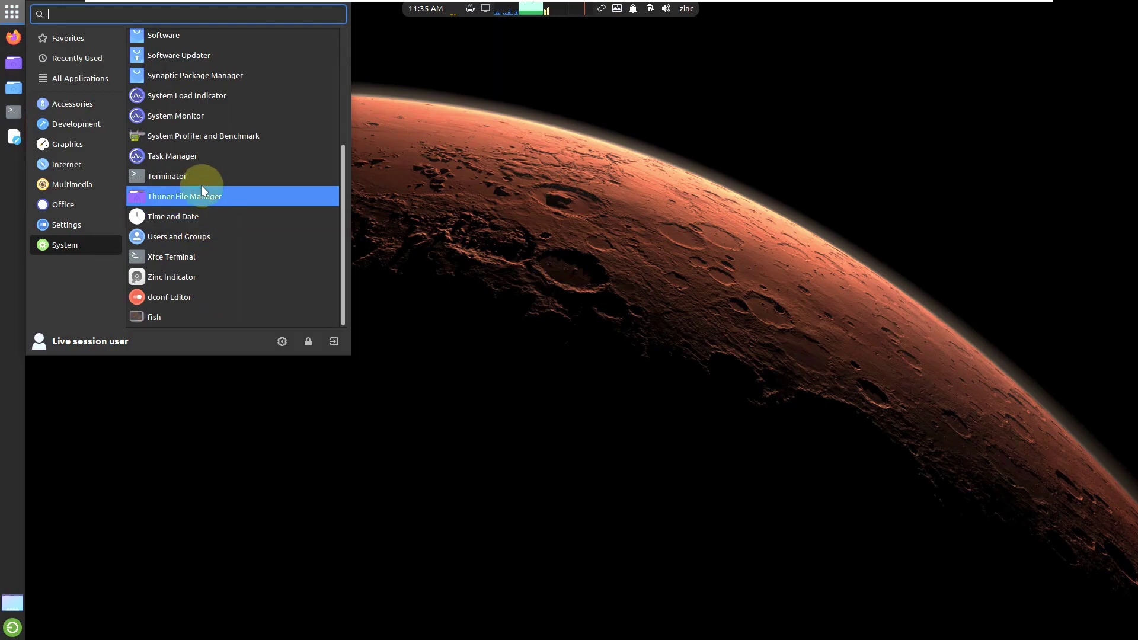
click(201, 183)
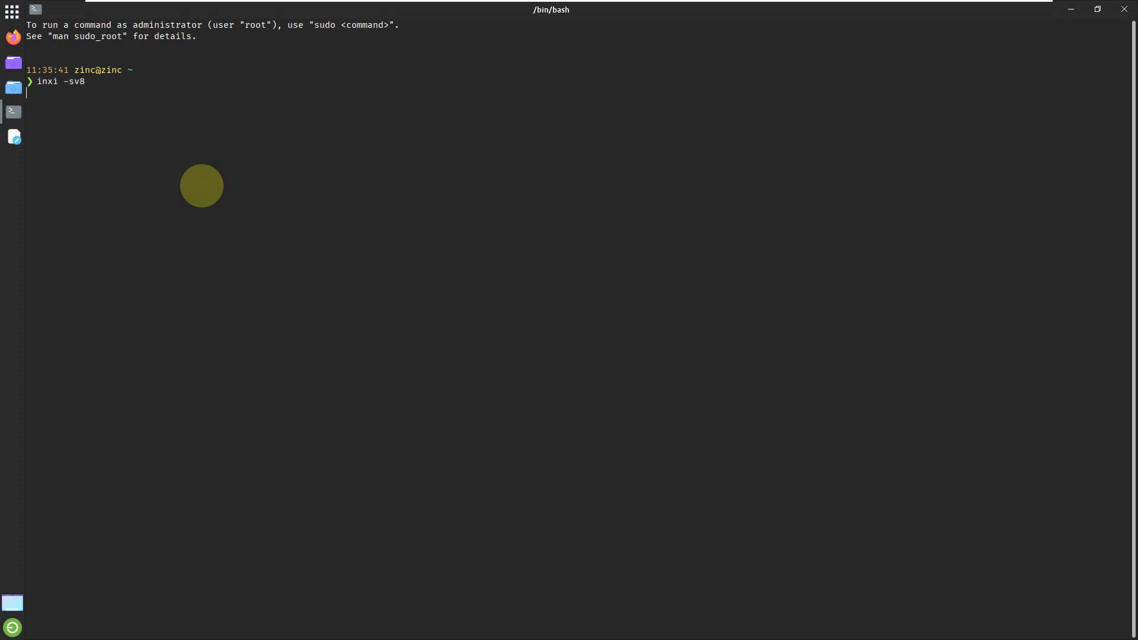
Step: Run inxi -sv8 and highlight the BIOS, RAM usage and CPU details
key(Return)
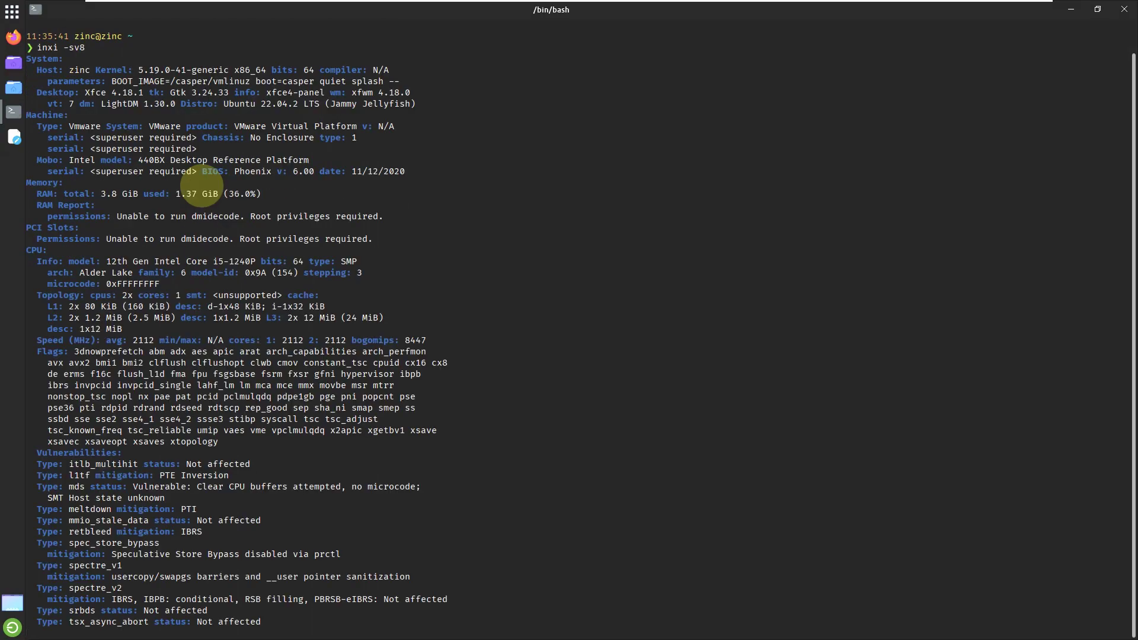
scroll(225, 213, up, 8)
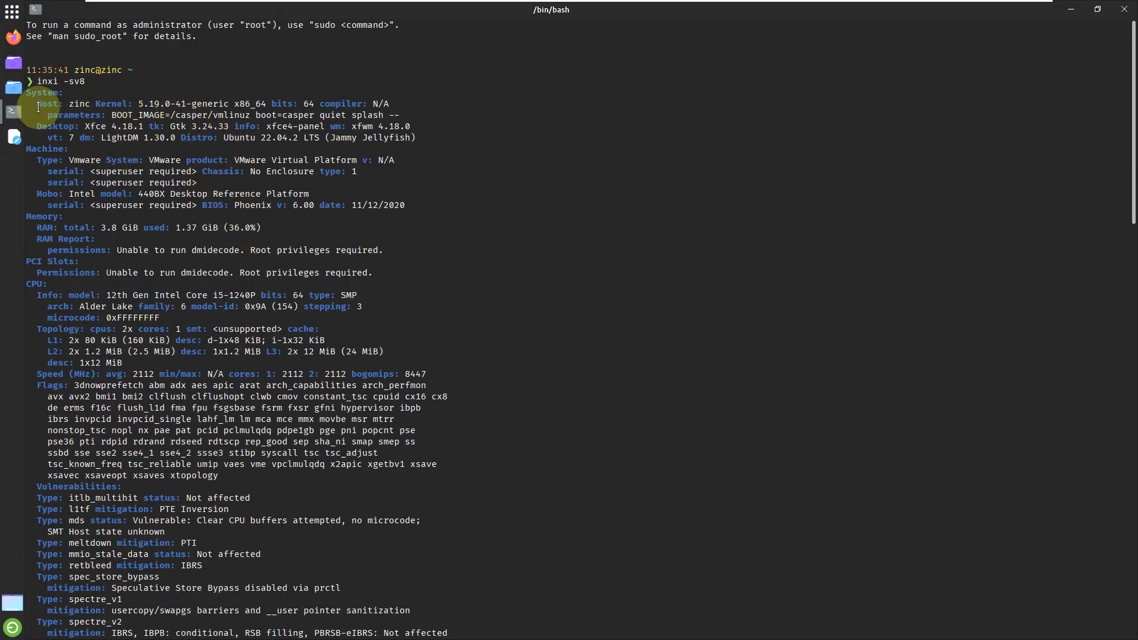
drag(37, 105, 426, 136)
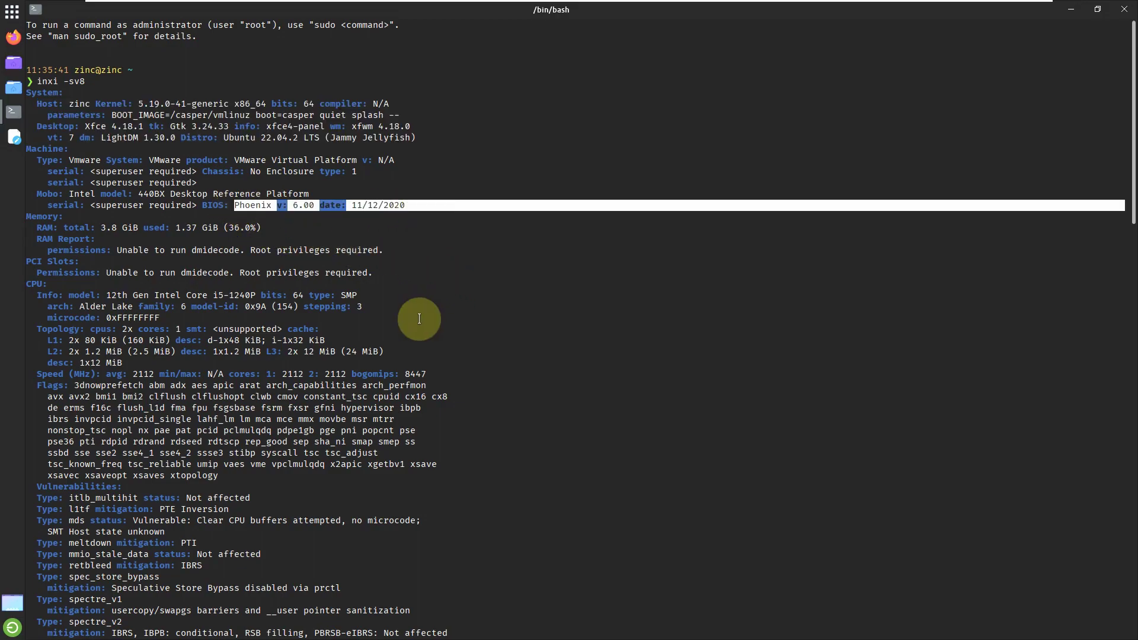
drag(32, 227, 382, 231)
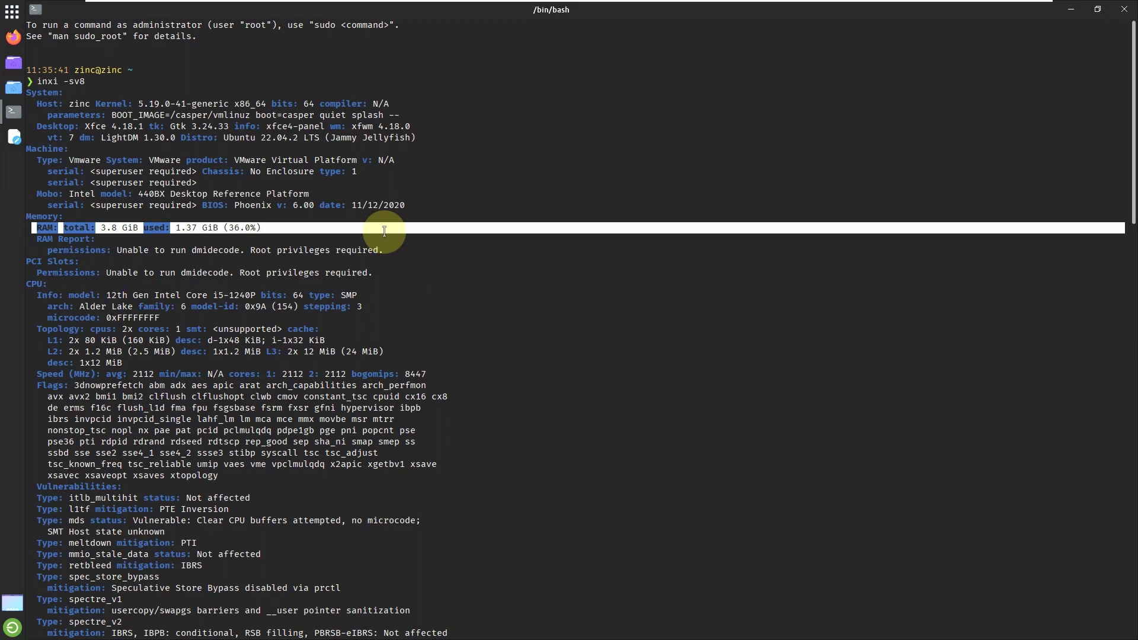
drag(26, 284, 443, 375)
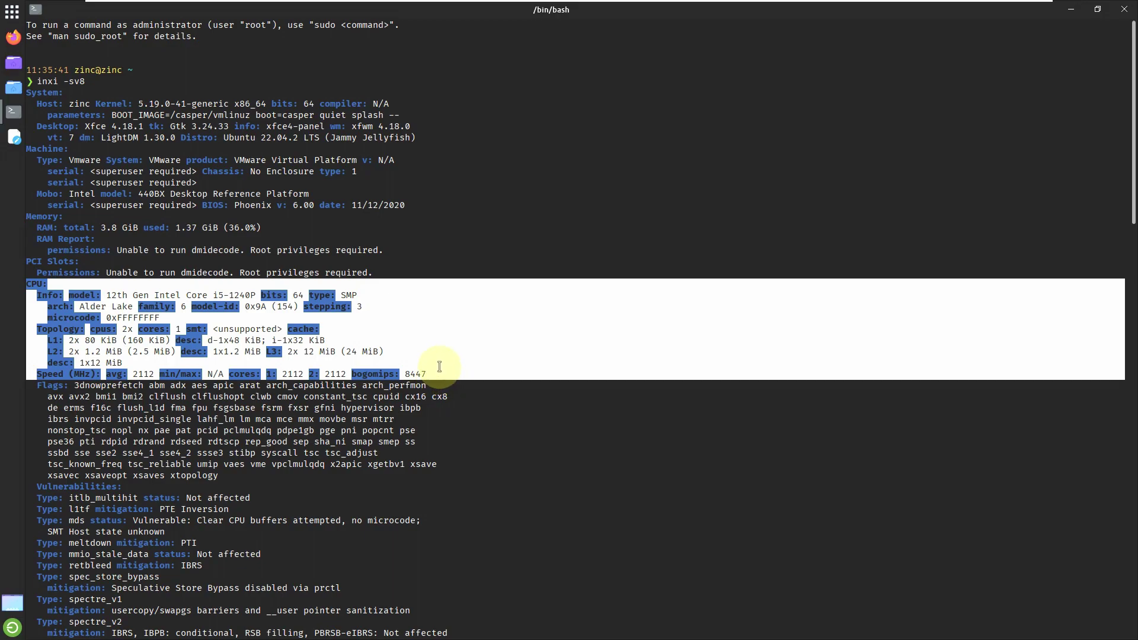
Step: Scroll on and highlight the display, audio device and sound server lines
scroll(385, 367, down, 8)
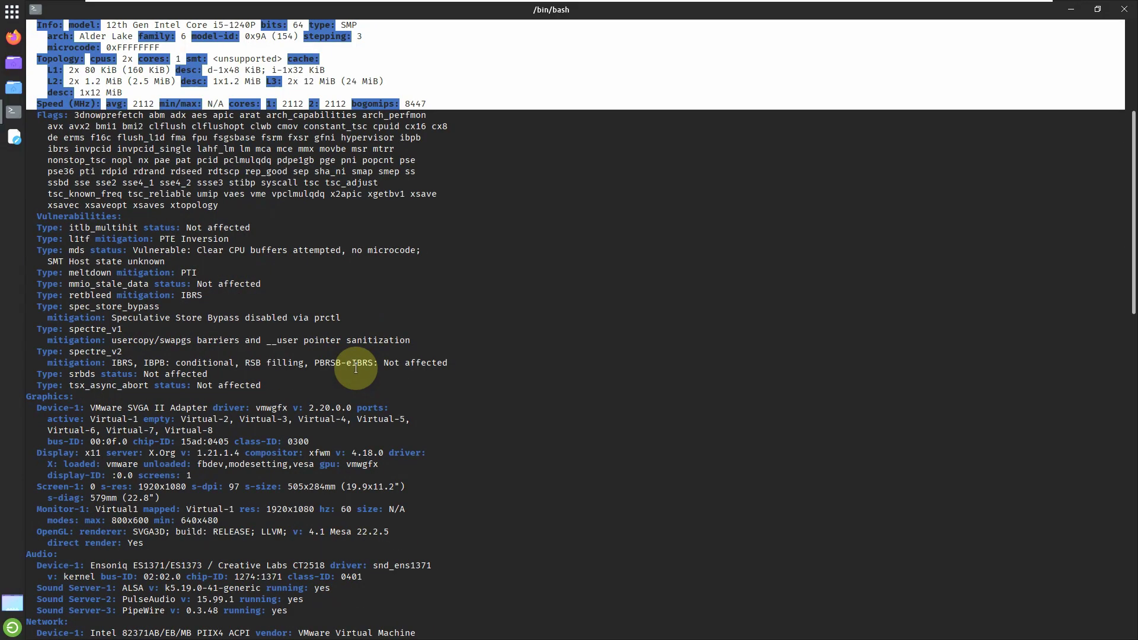
scroll(342, 288, down, 4)
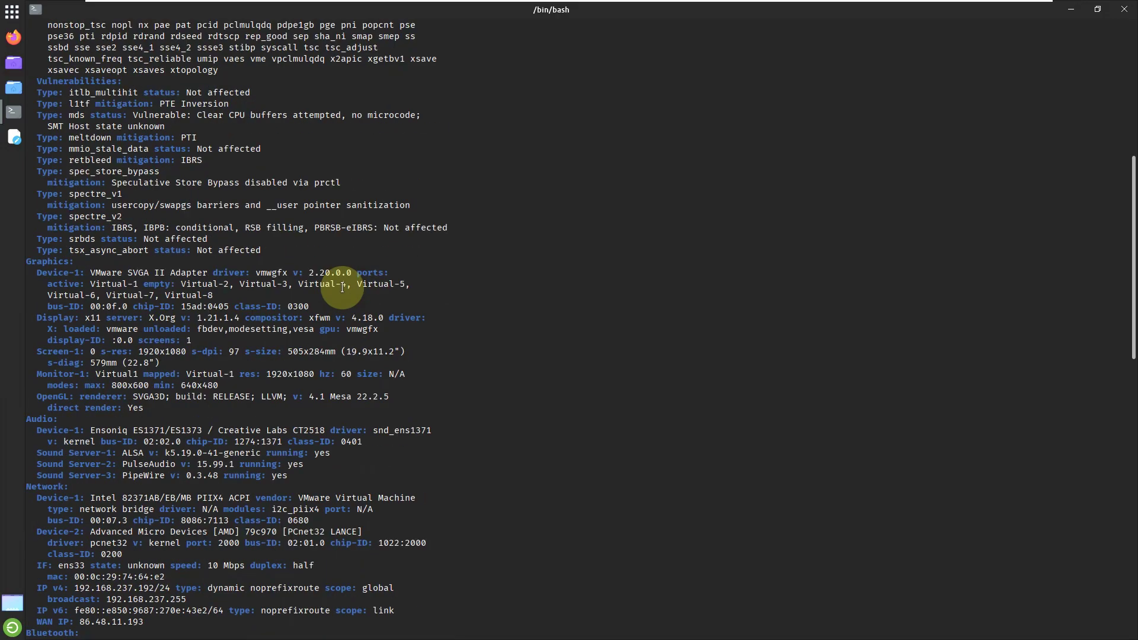
scroll(342, 288, down, 2)
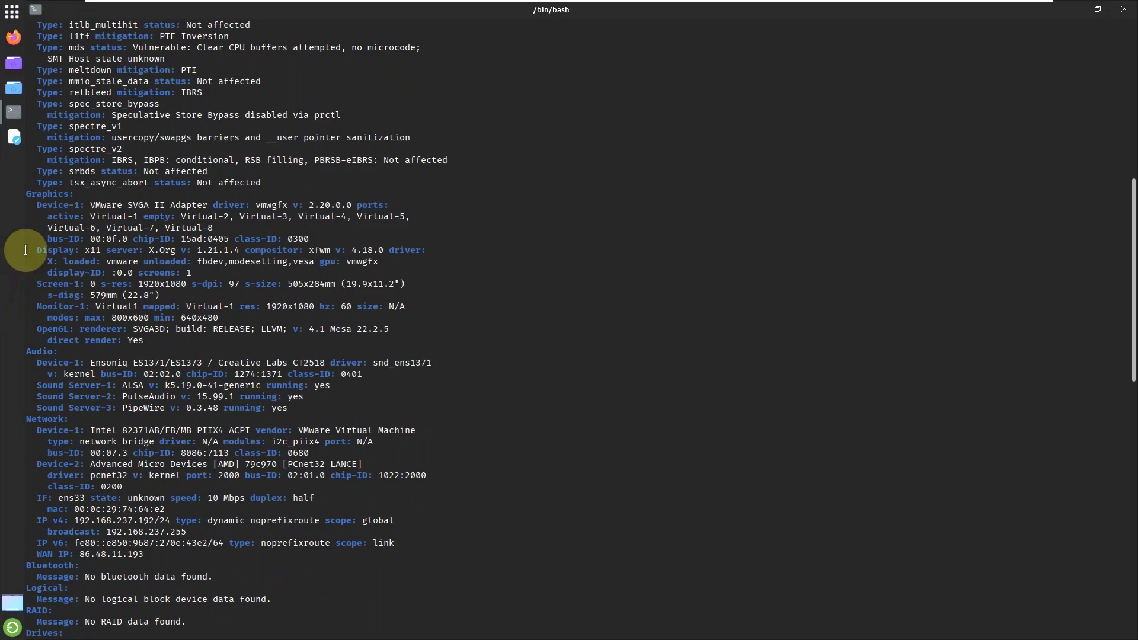
drag(25, 250, 371, 378)
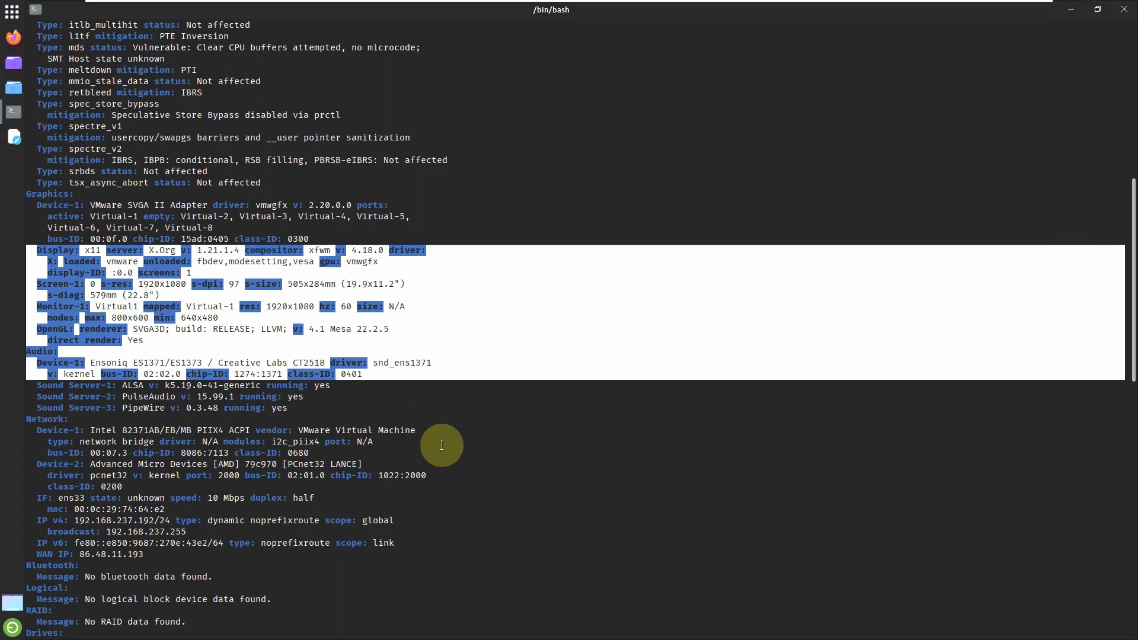
drag(305, 409, 98, 374)
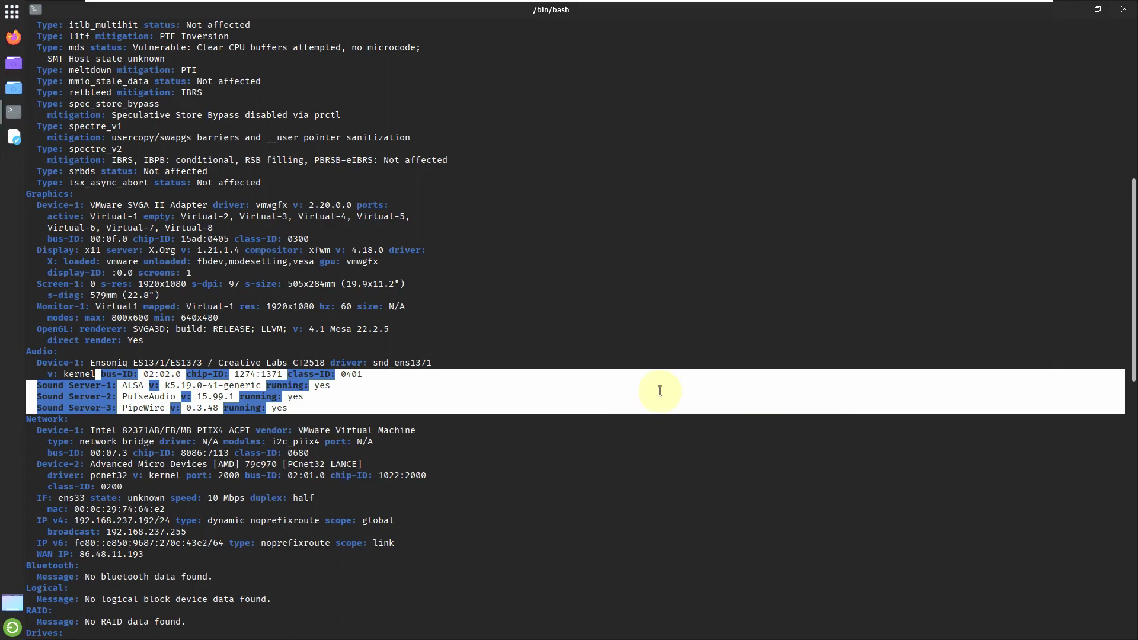
Step: Highlight the local storage totals and Info summary, then clear the selection
scroll(660, 391, down, 12)
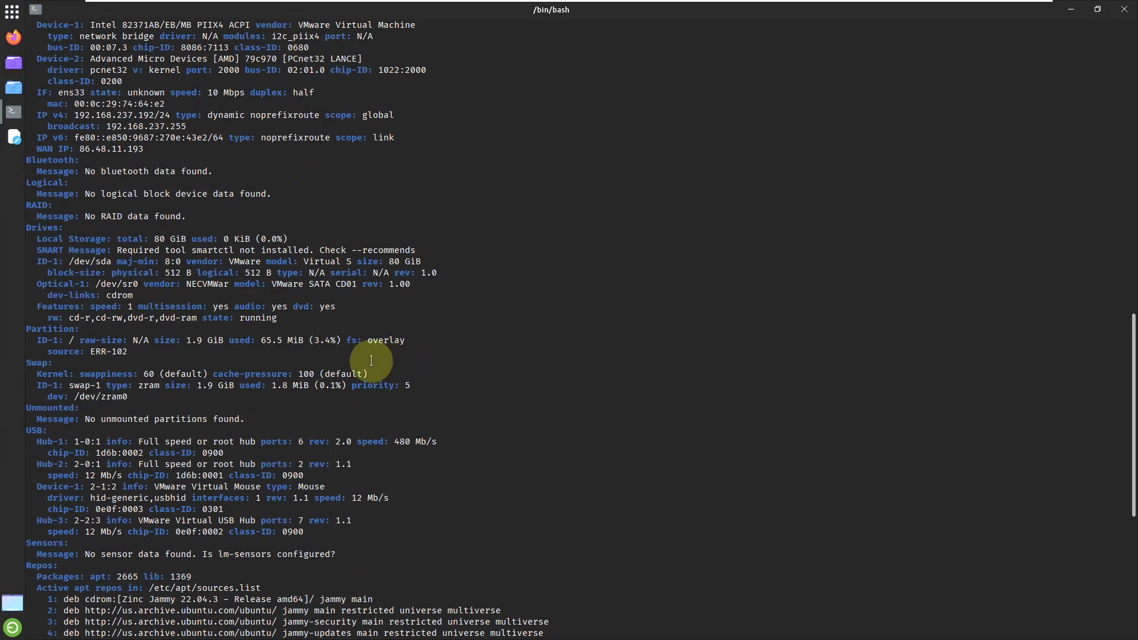
scroll(370, 355, down, 2)
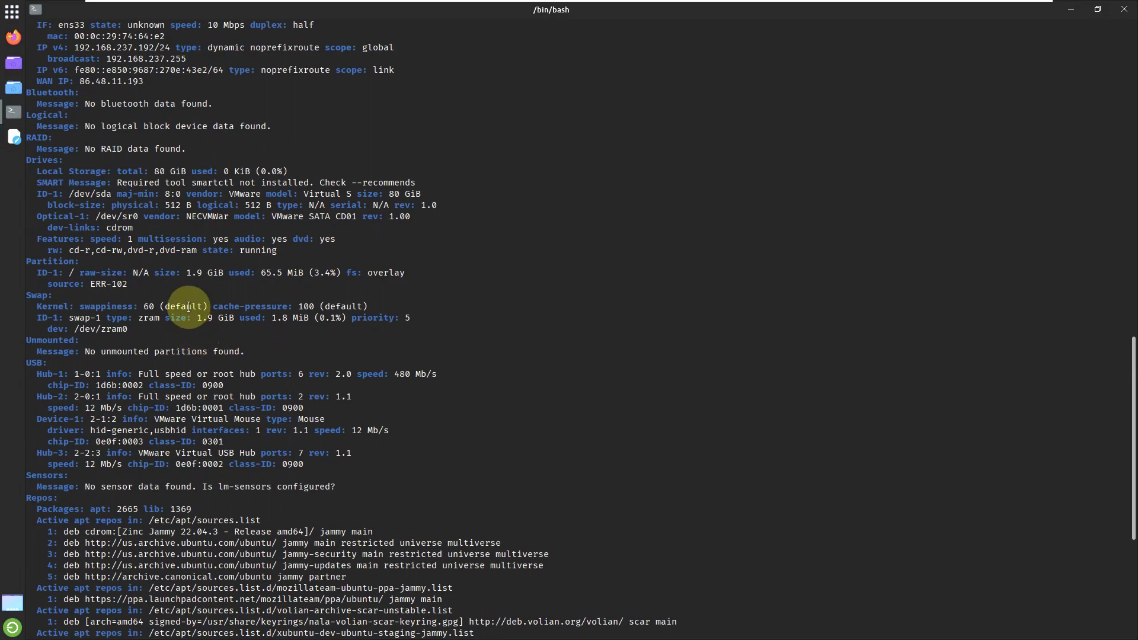
scroll(188, 306, down, 2)
drag(38, 103, 299, 104)
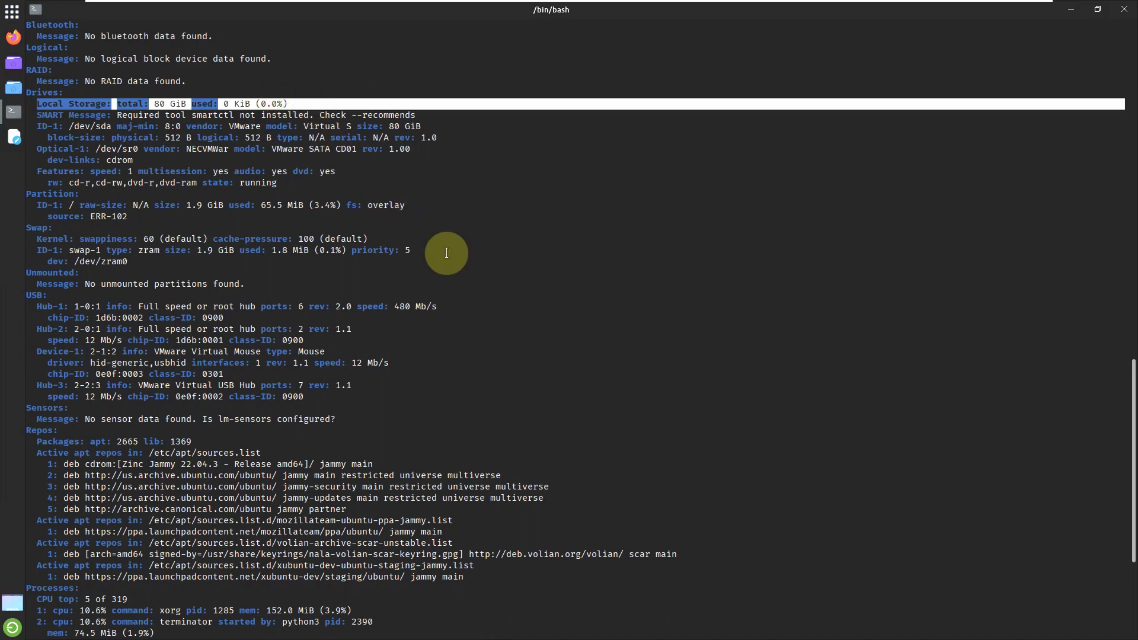
scroll(447, 254, down, 7)
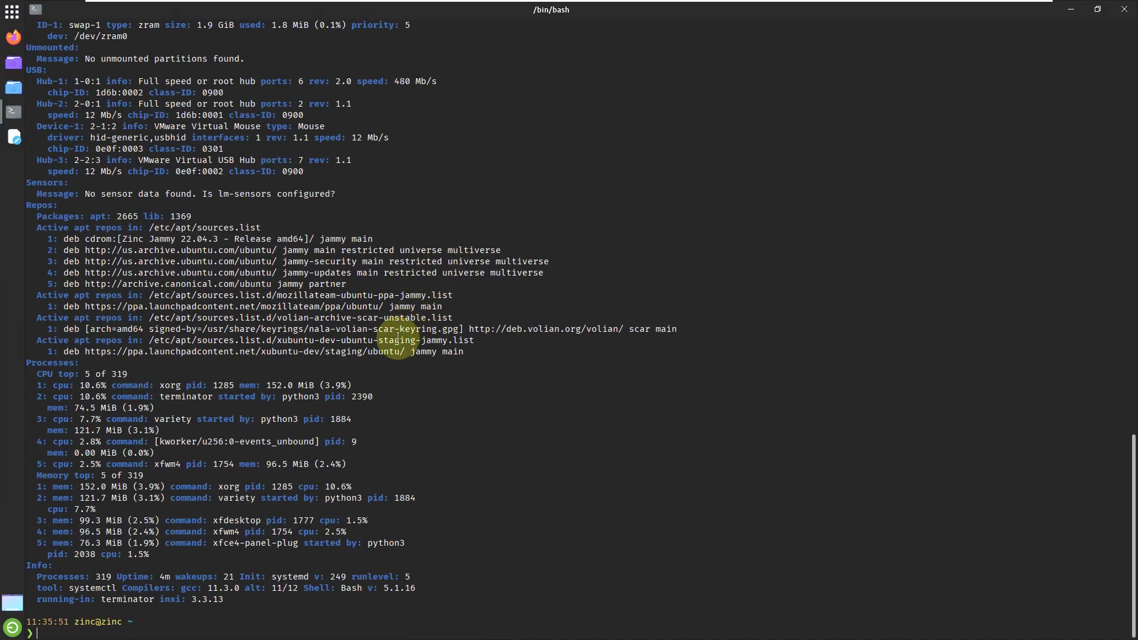
drag(26, 565, 240, 598)
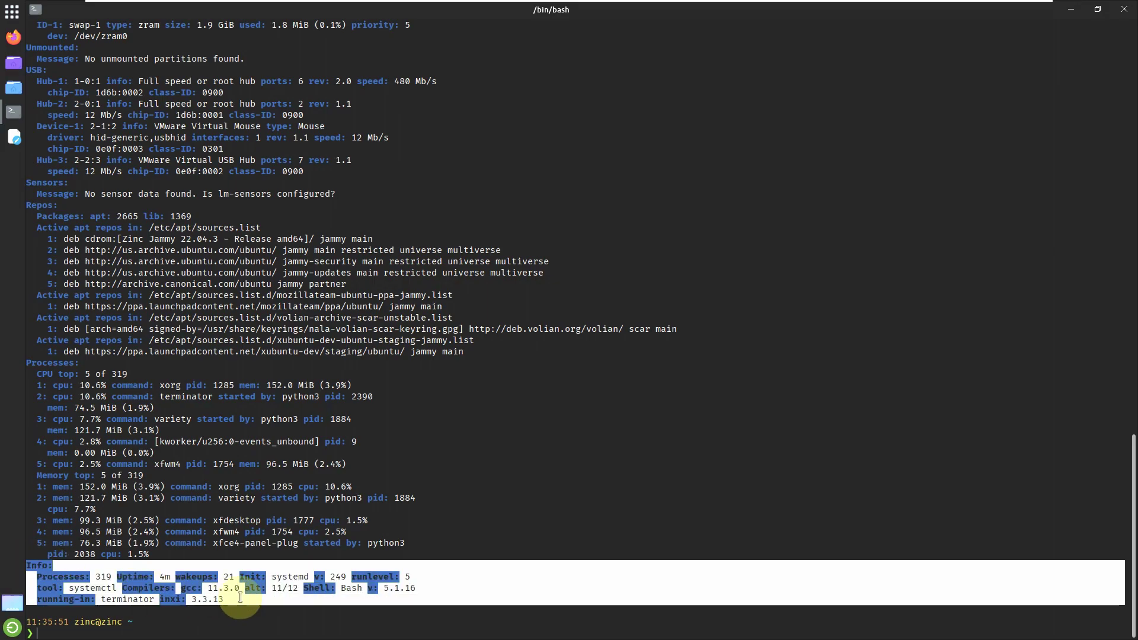
click(159, 619)
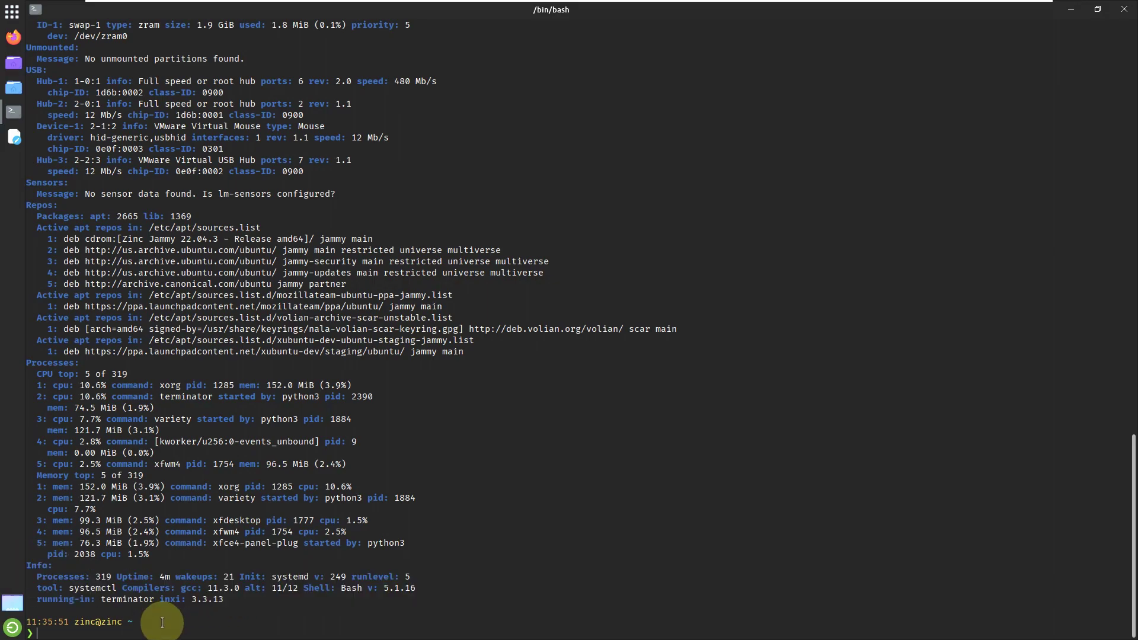
Step: Run the inxi, inxi -G and inxi -b system reports
text(inxi)
key(Return)
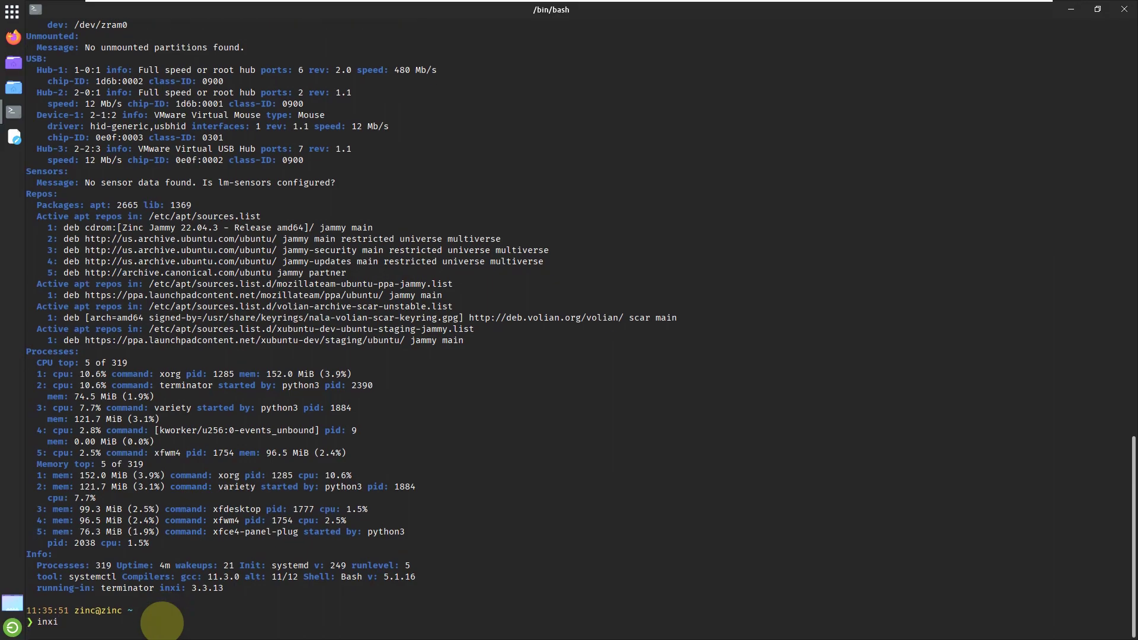
text(i)
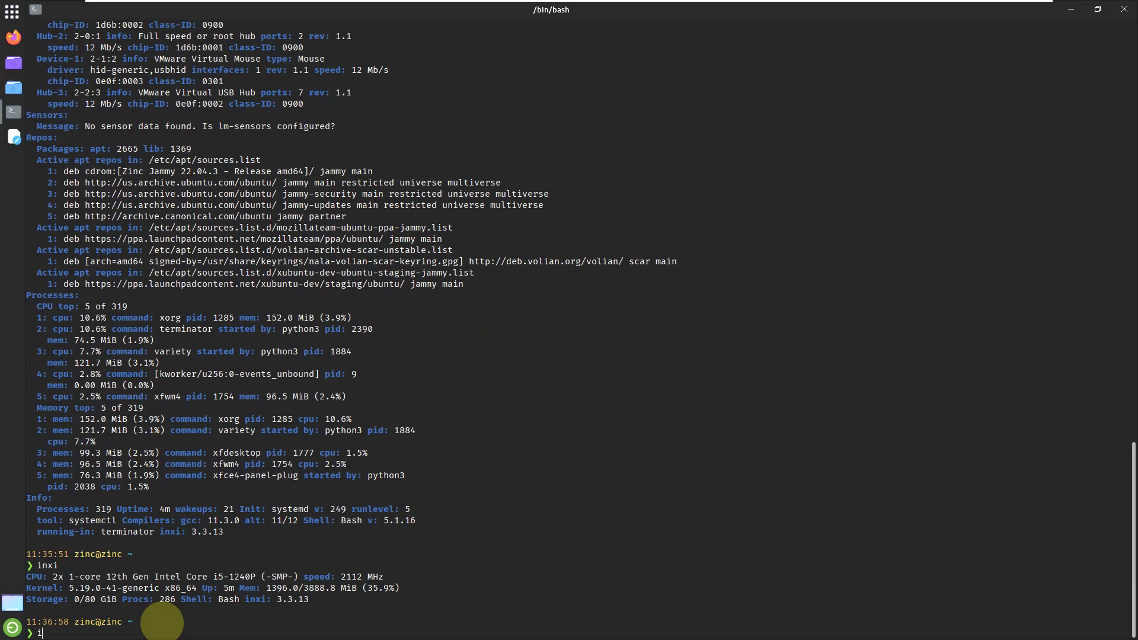
text(nxi -G)
key(Return)
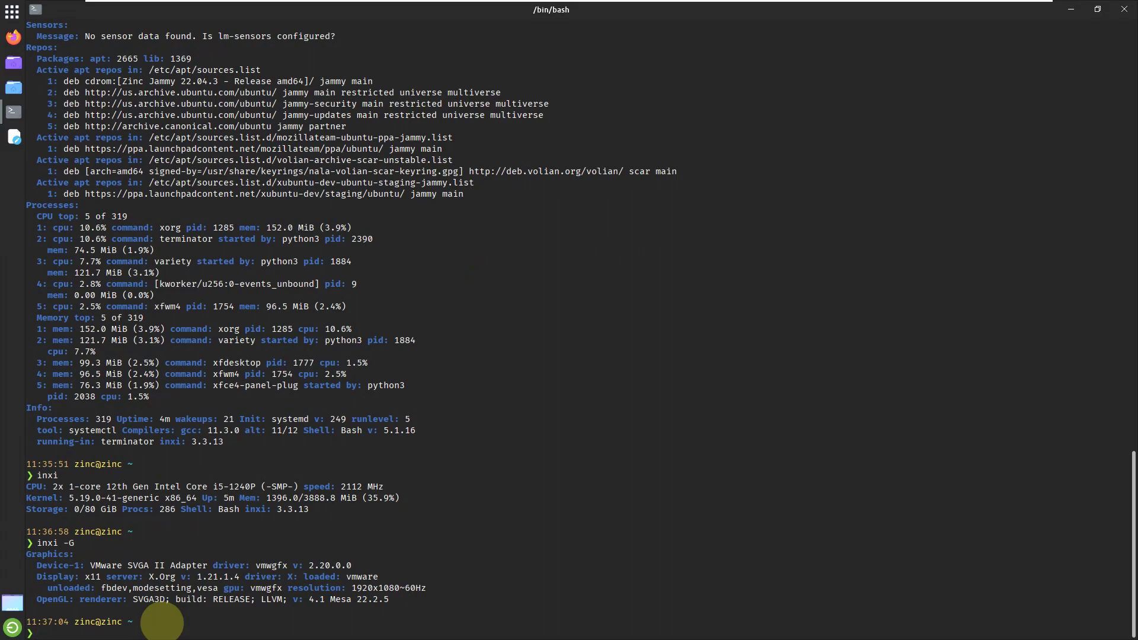
text(inxi -b)
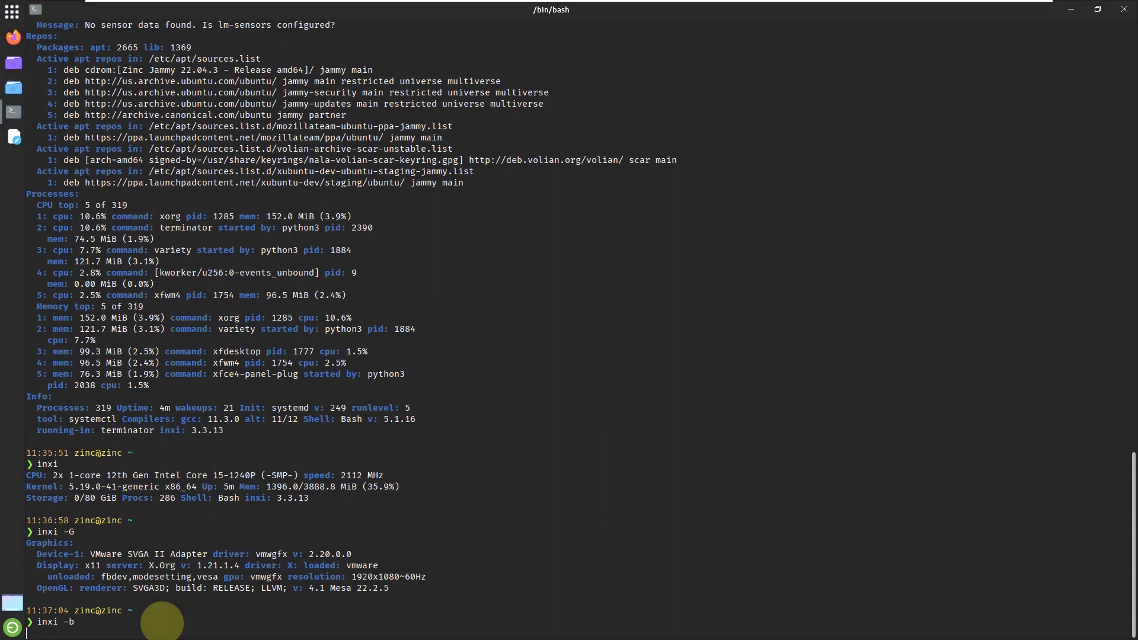
key(Return)
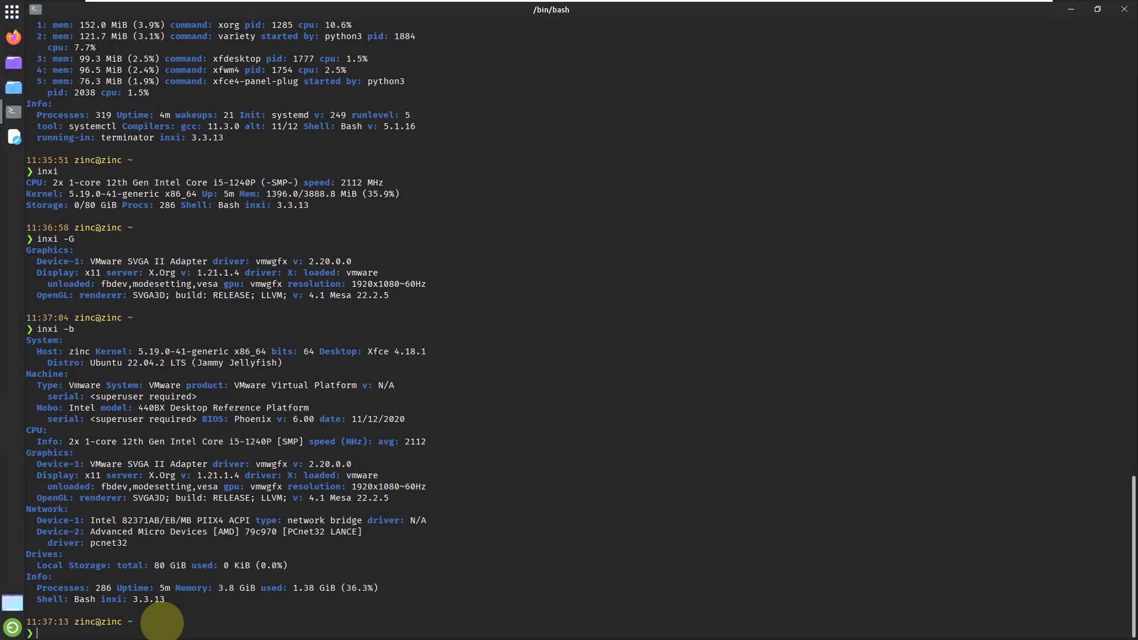
Step: Run neofetch and cat /etc/issue to show Ubuntu 22.04.2 LTS, then clear and start htop
text(neofetch)
key(Return)
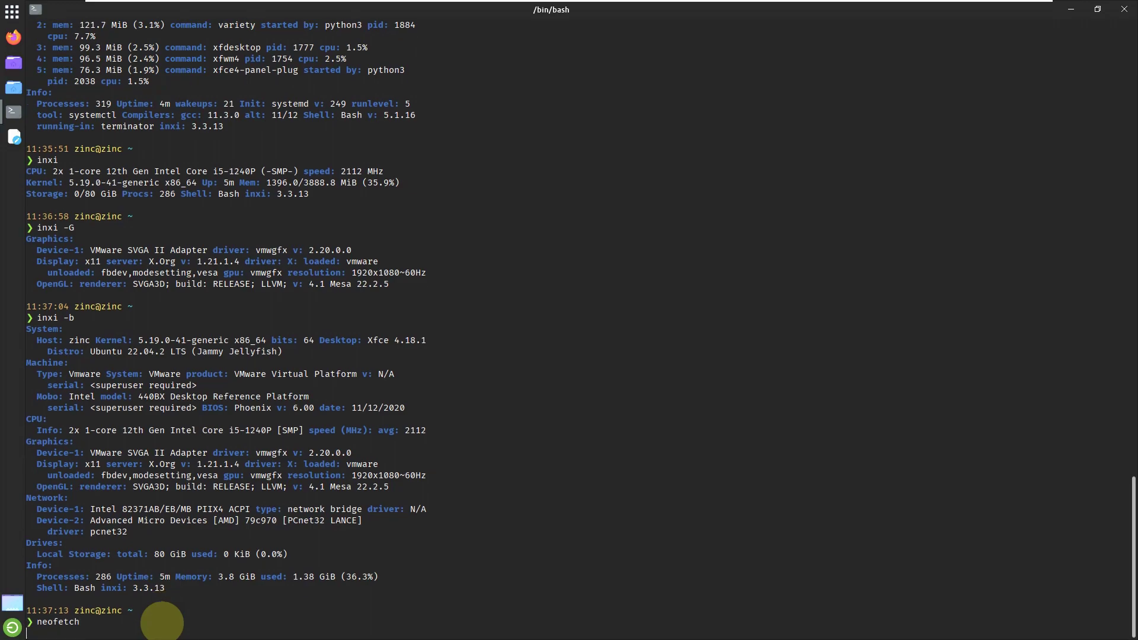
text(cat /etc/issu)
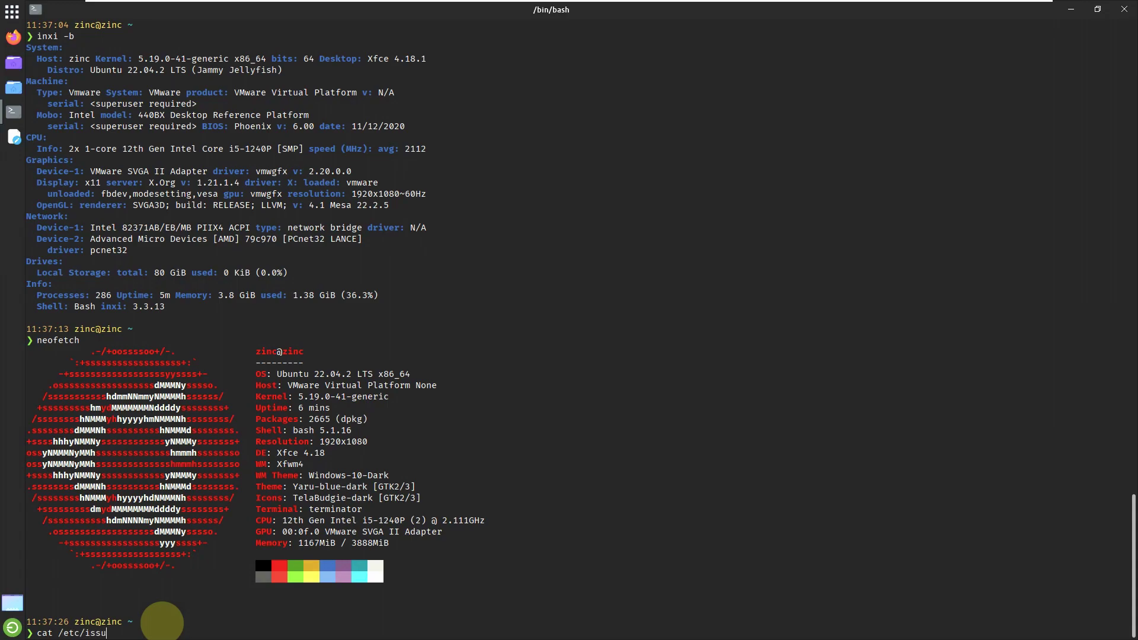
text(e)
key(Return)
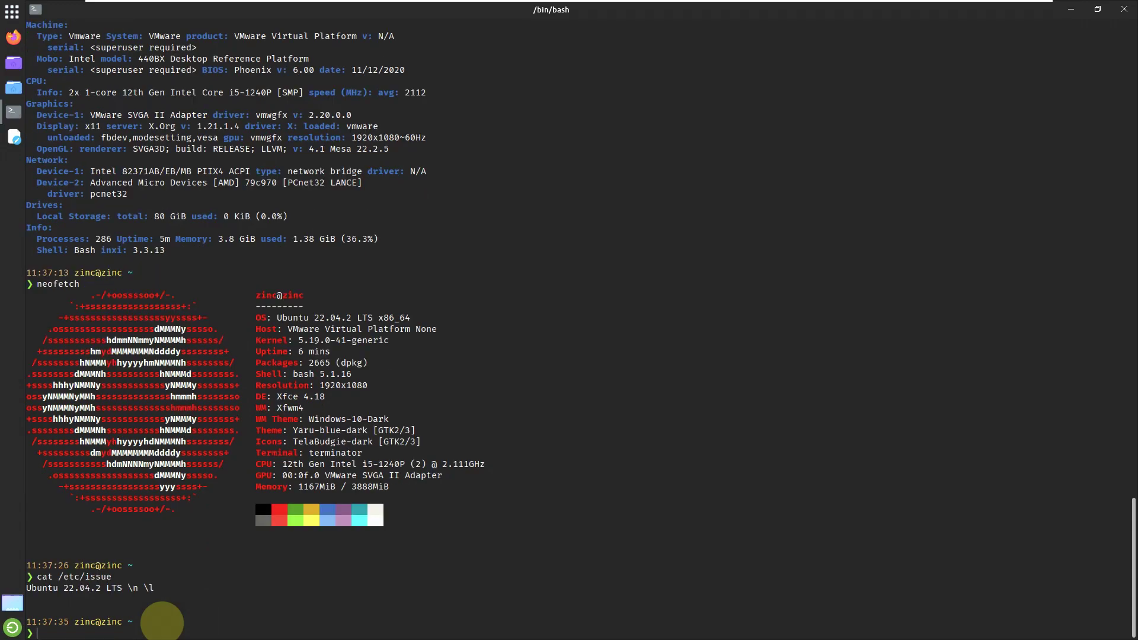
text(clear)
key(Return)
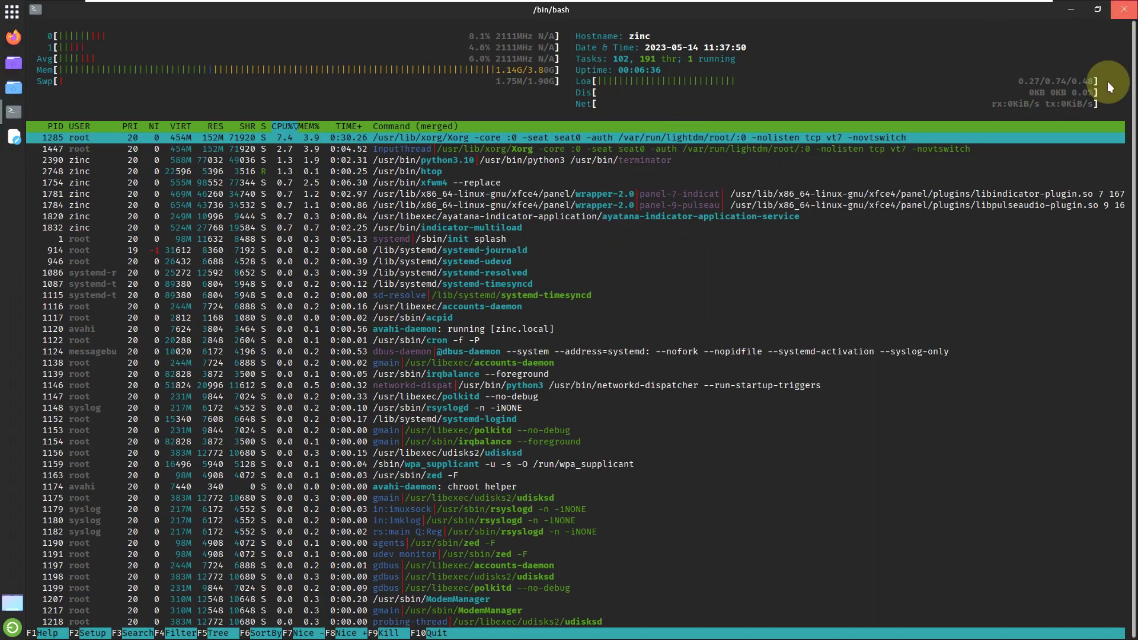
Step: Close the Terminator window running htop
click(1125, 10)
Step: Open Home in Thunar, view its About dialog (version 4.18.4), then close Thunar
double_click(72, 31)
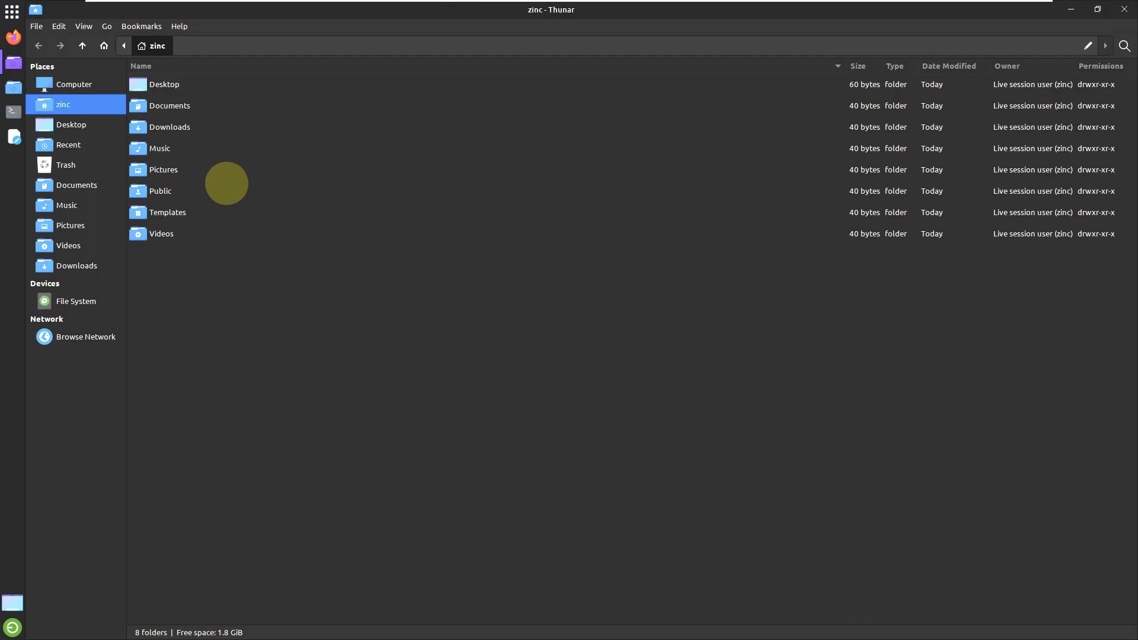
click(189, 26)
click(204, 53)
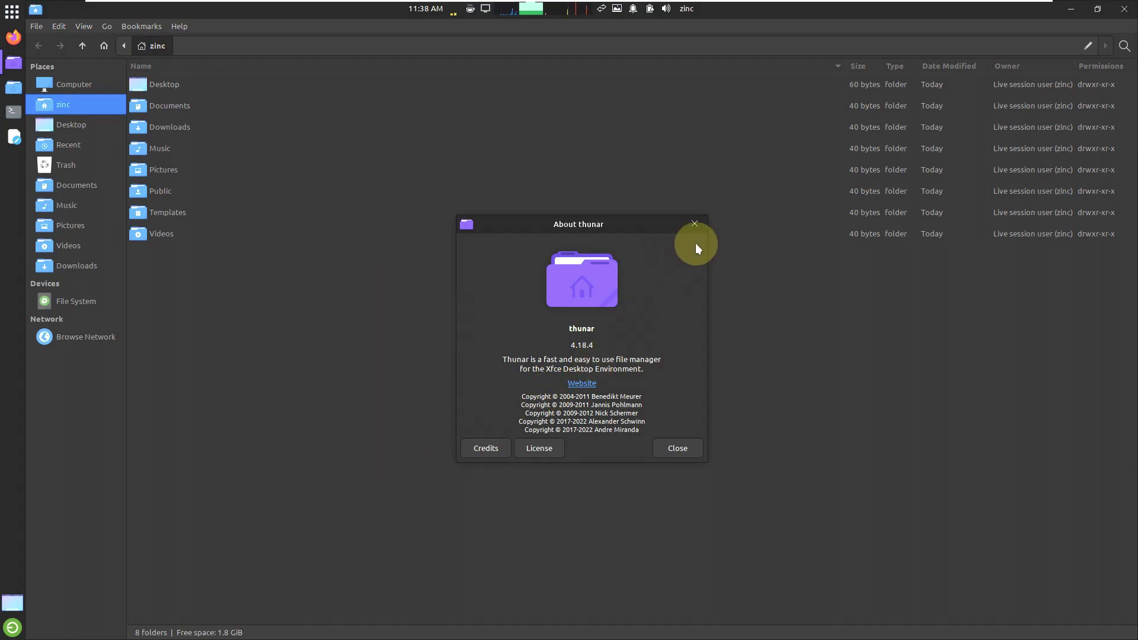
click(695, 223)
click(1126, 9)
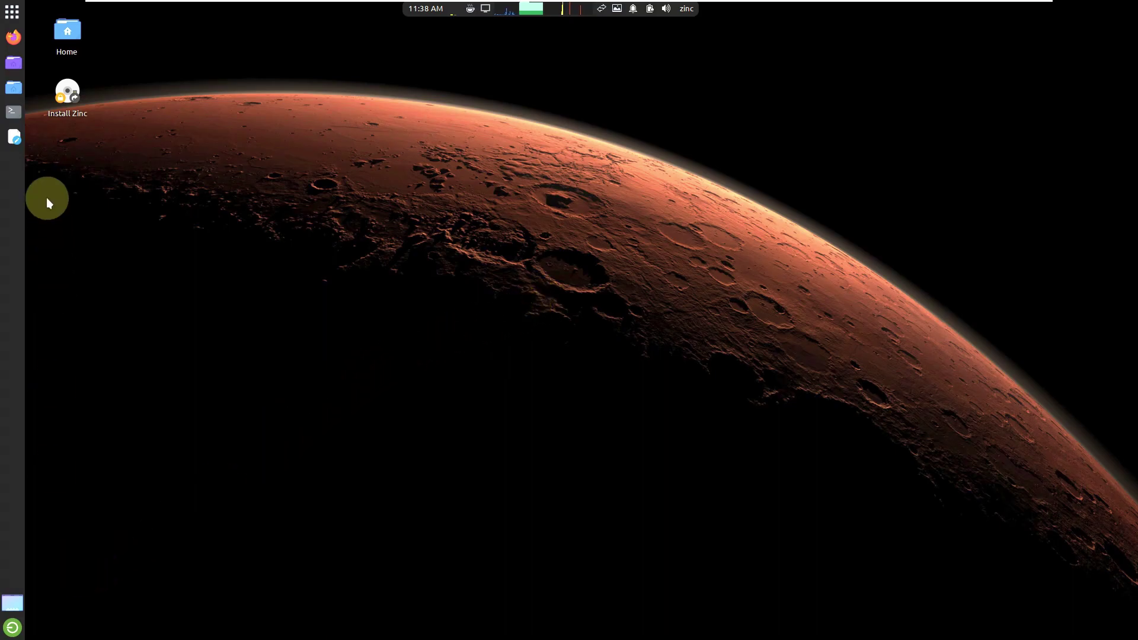
Step: Show All Applications in the Whisker menu and drag its corner to enlarge it
click(12, 12)
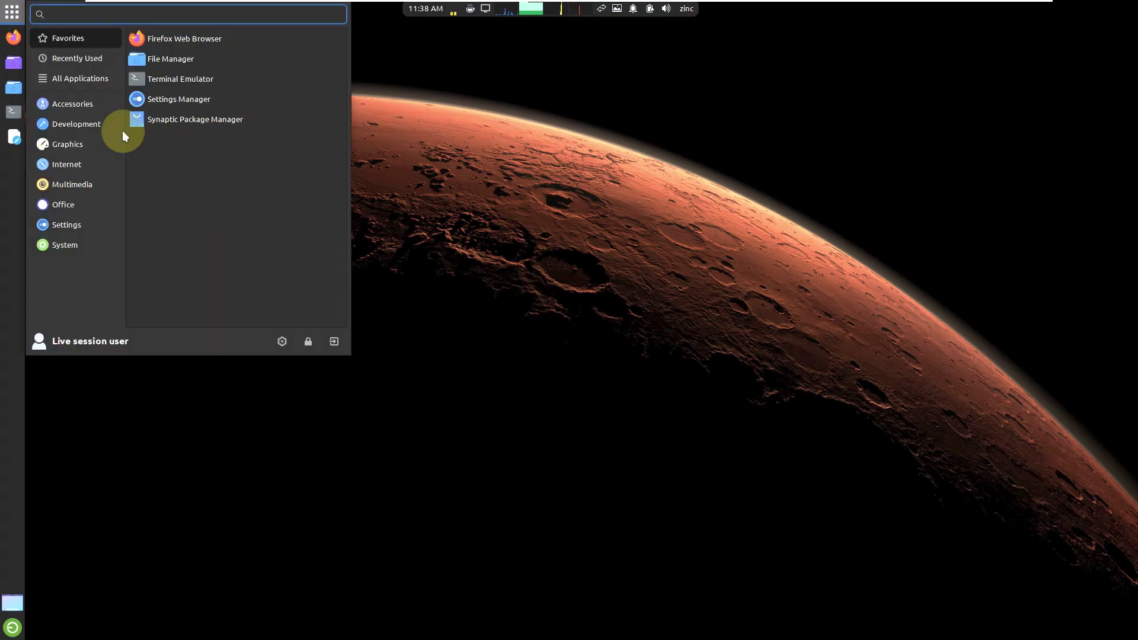
click(78, 58)
click(75, 79)
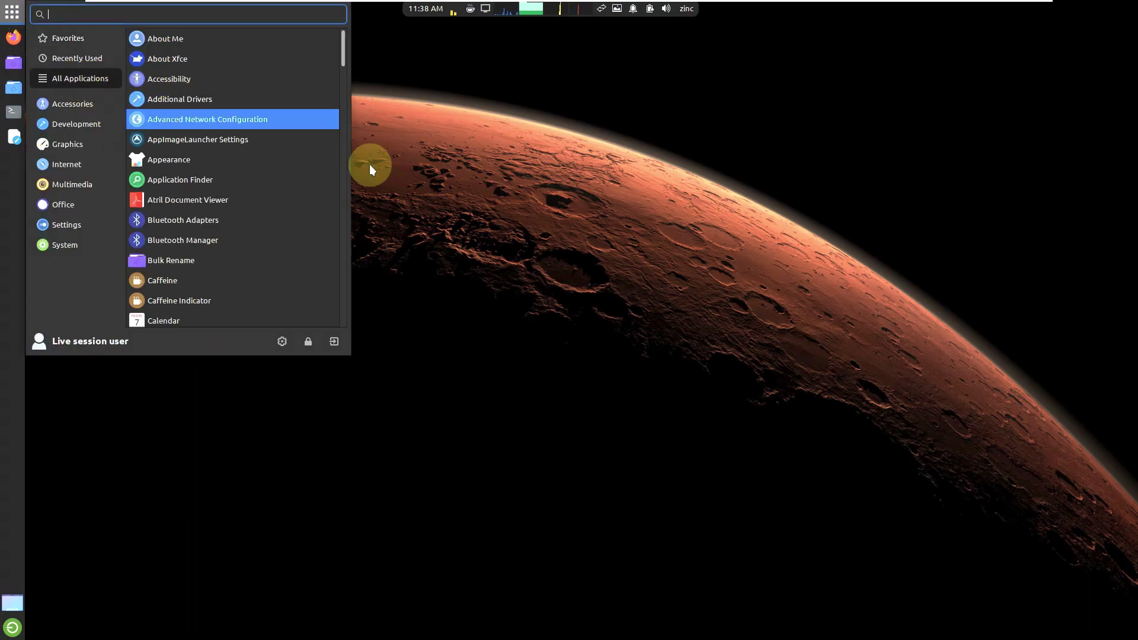
drag(347, 353, 390, 394)
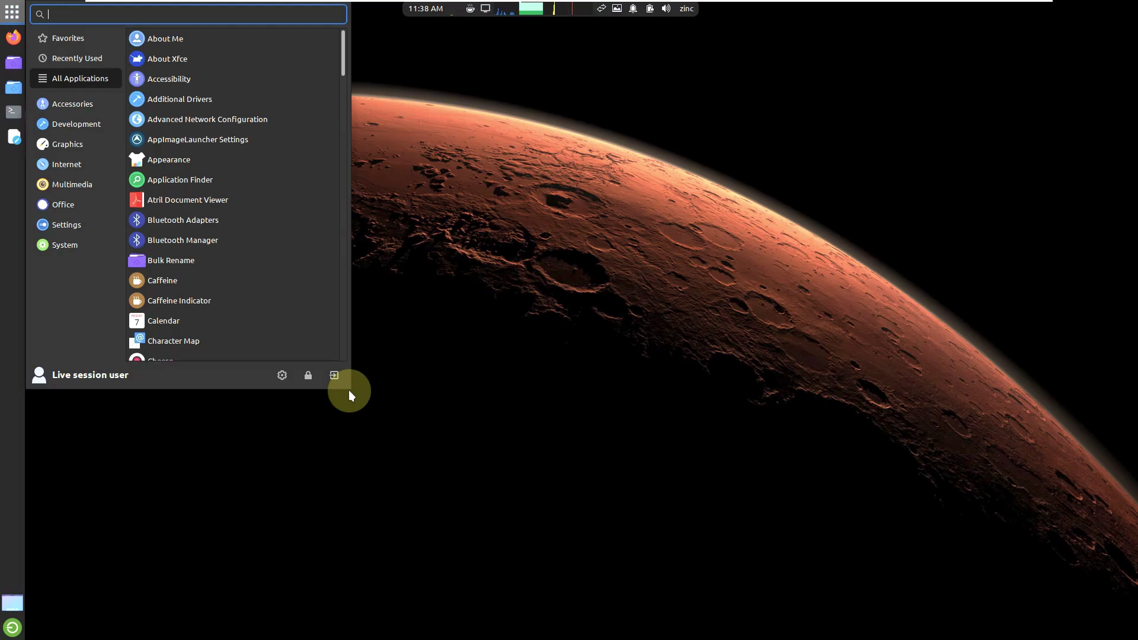
drag(344, 377, 579, 368)
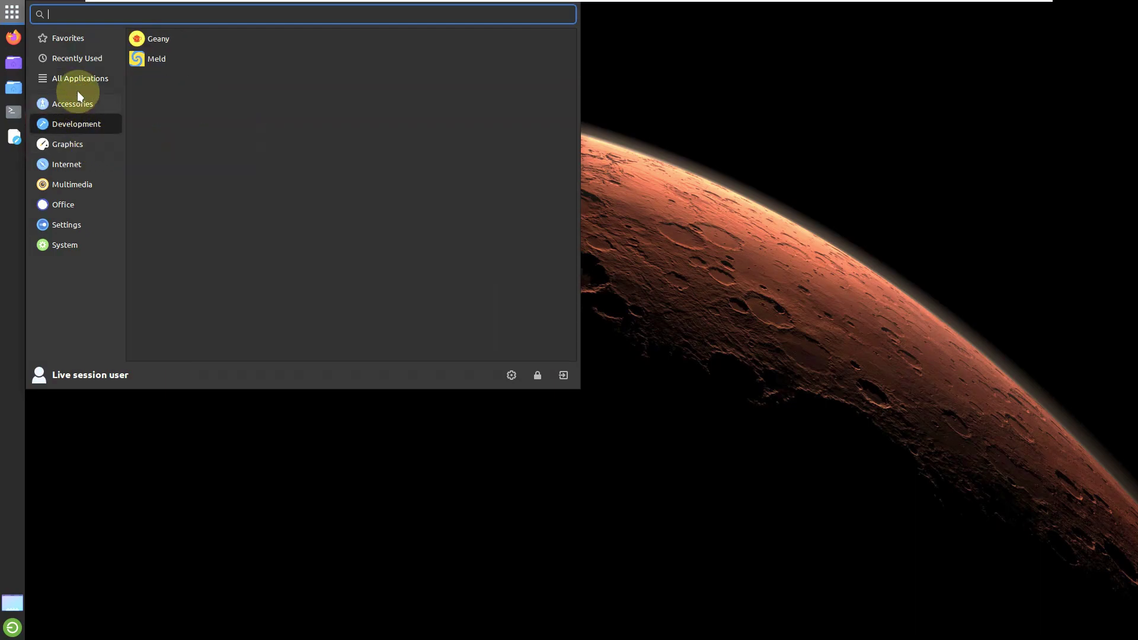
Step: Launch Firefox from the Internet category
click(75, 146)
click(76, 161)
click(202, 39)
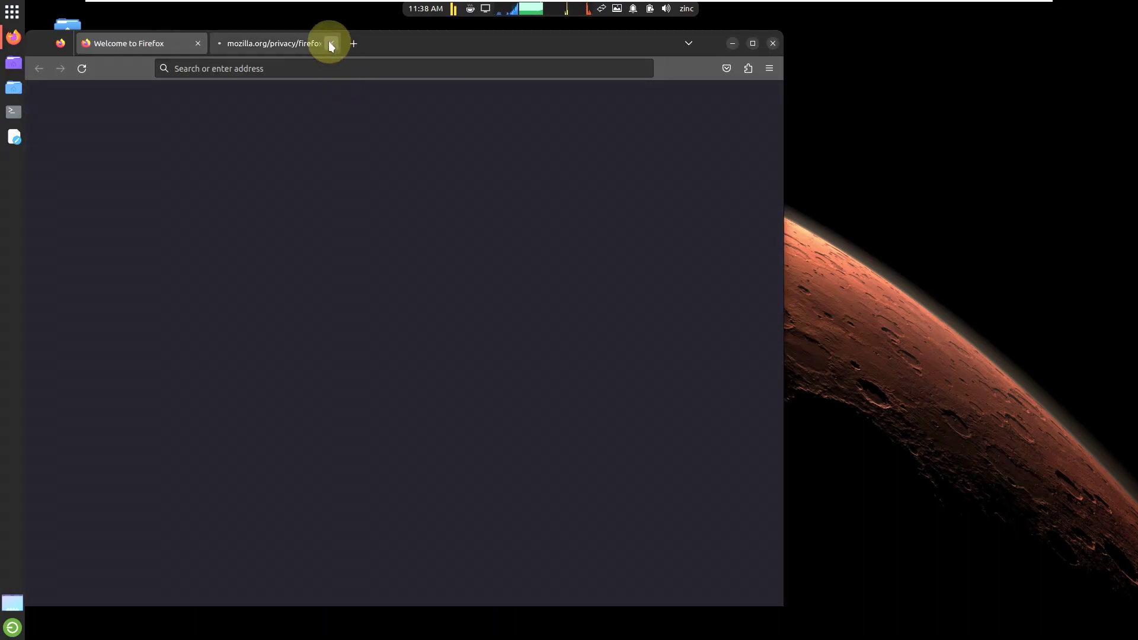
Step: Close the privacy tab, search 'zinc linux distro' and open the TeejeeTech Zinc 22.04 article
click(330, 44)
click(345, 68)
text(zinc linu)
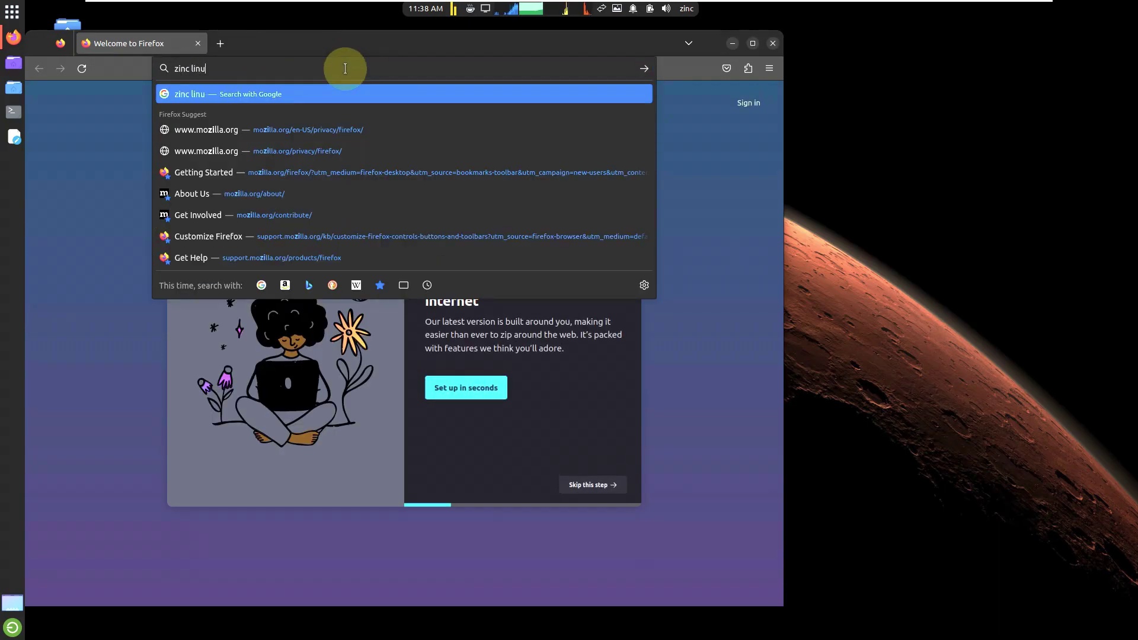
text(x distro)
key(Return)
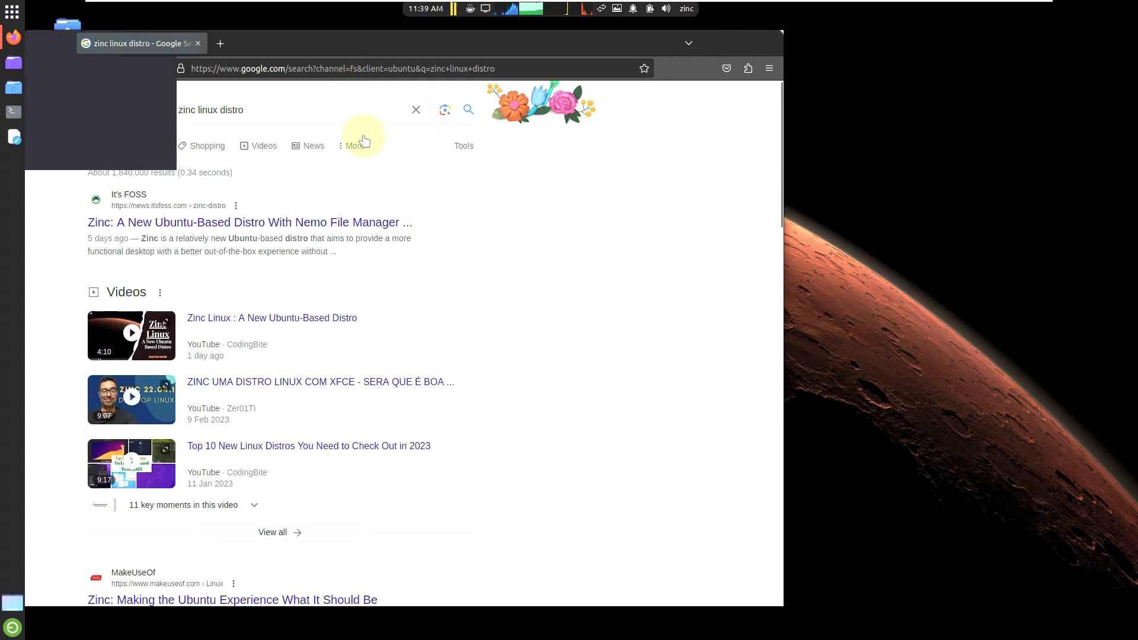
scroll(557, 170, down, 5)
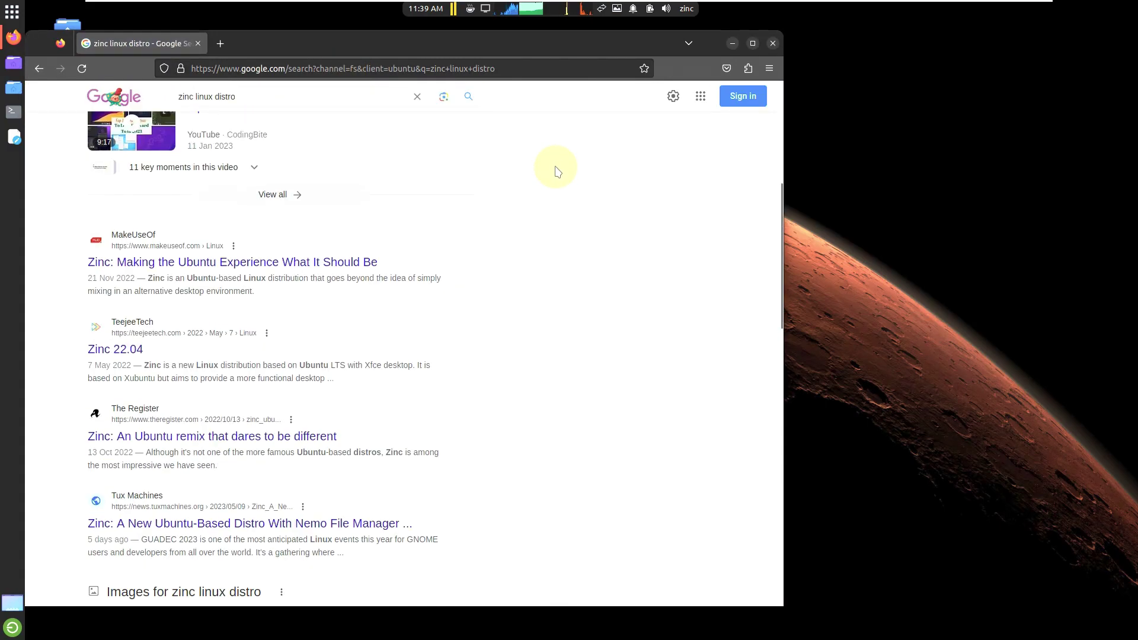
click(101, 349)
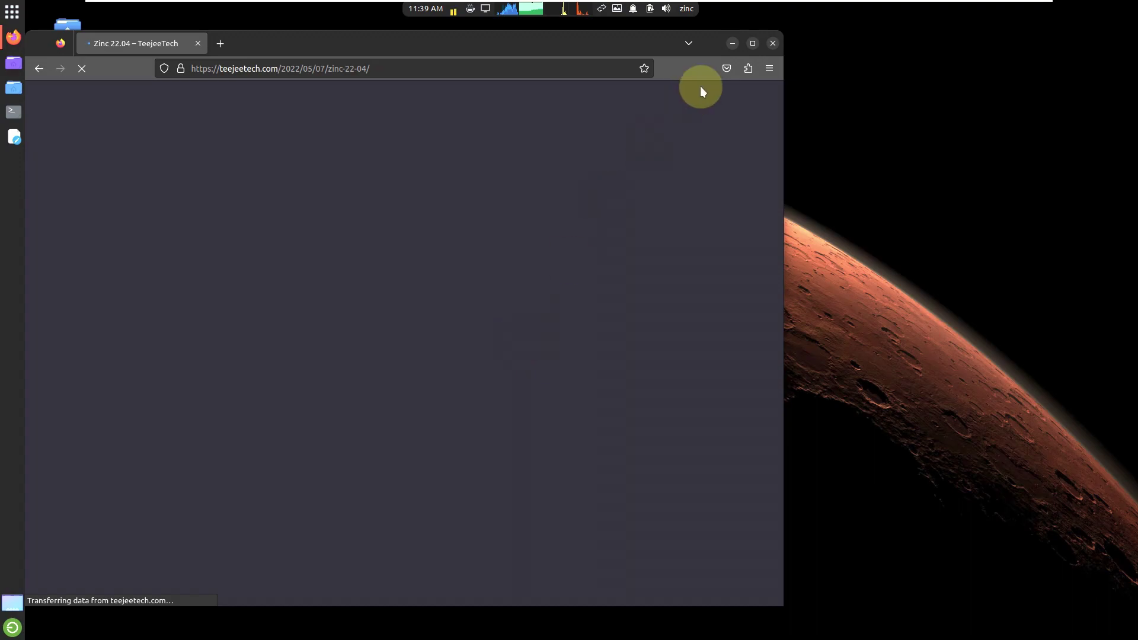
Step: Maximize Firefox, view Help > About Firefox, and close the About window
click(755, 41)
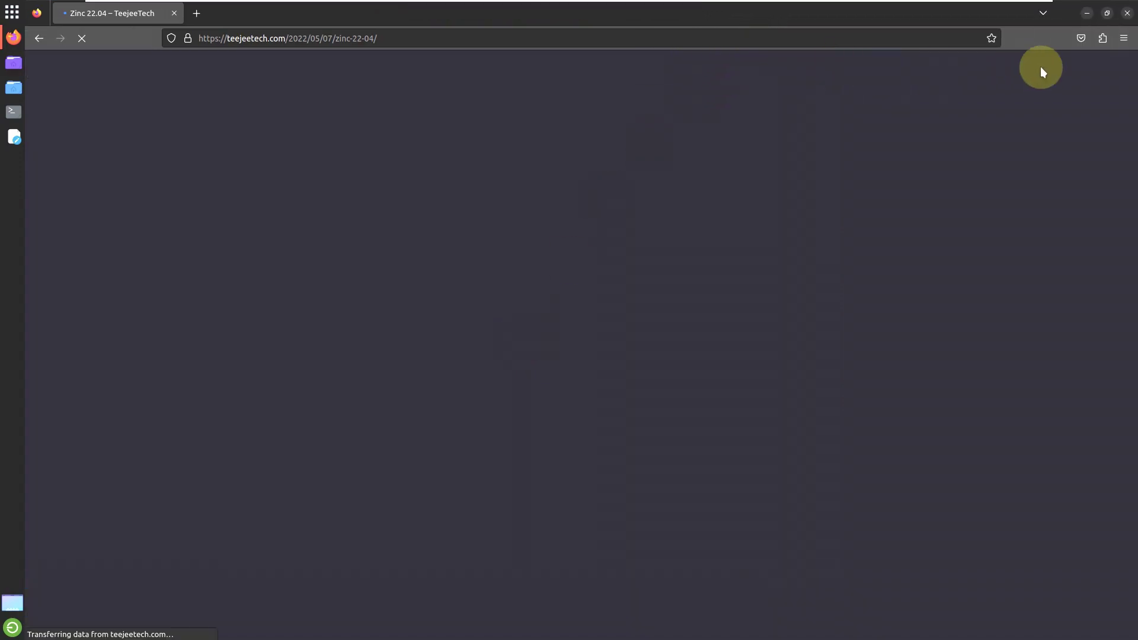
click(1126, 39)
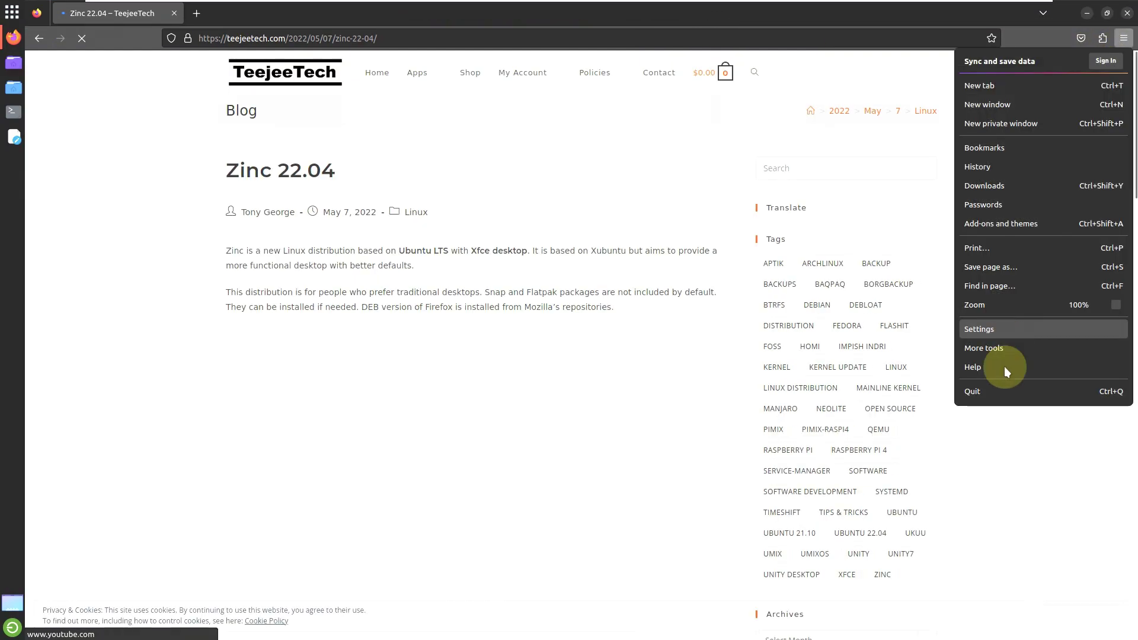
click(993, 371)
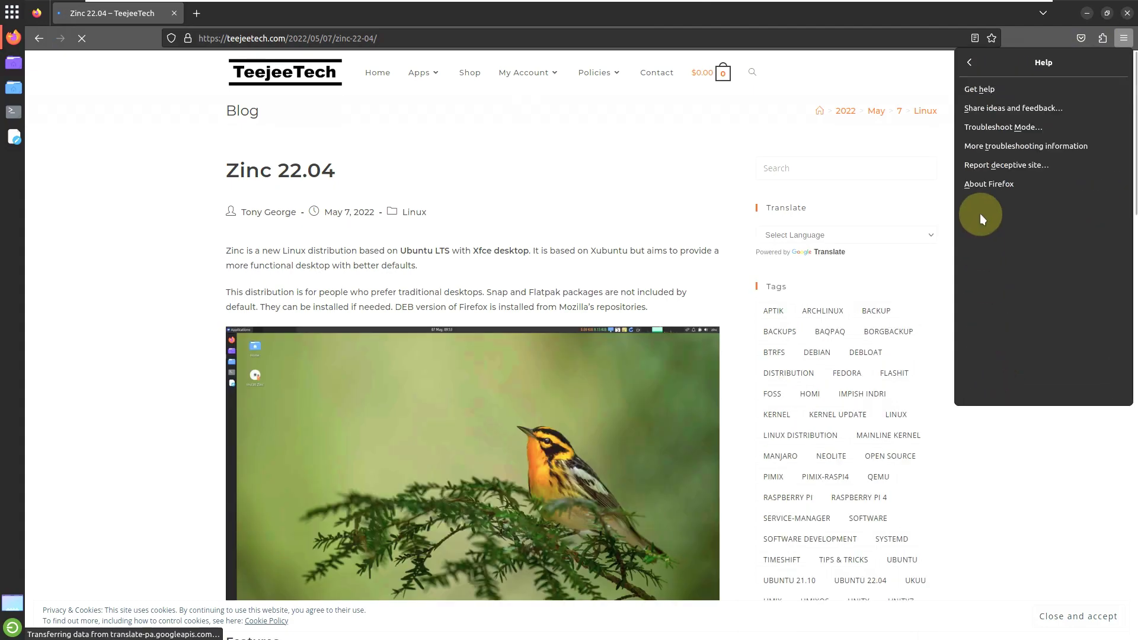
click(987, 183)
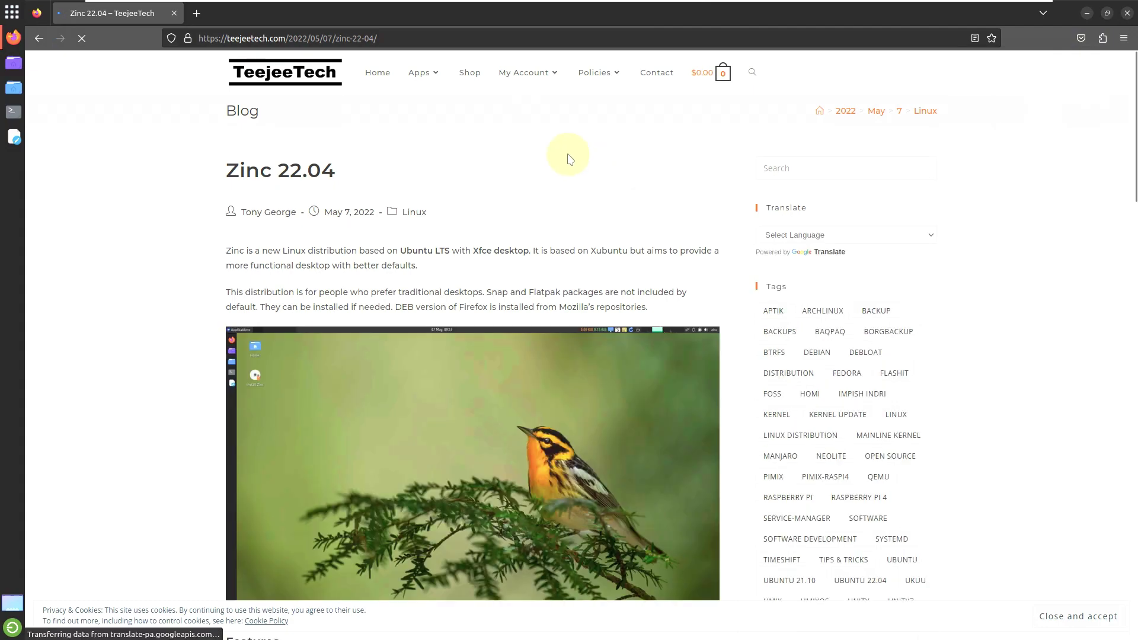
scroll(569, 158, down, 3)
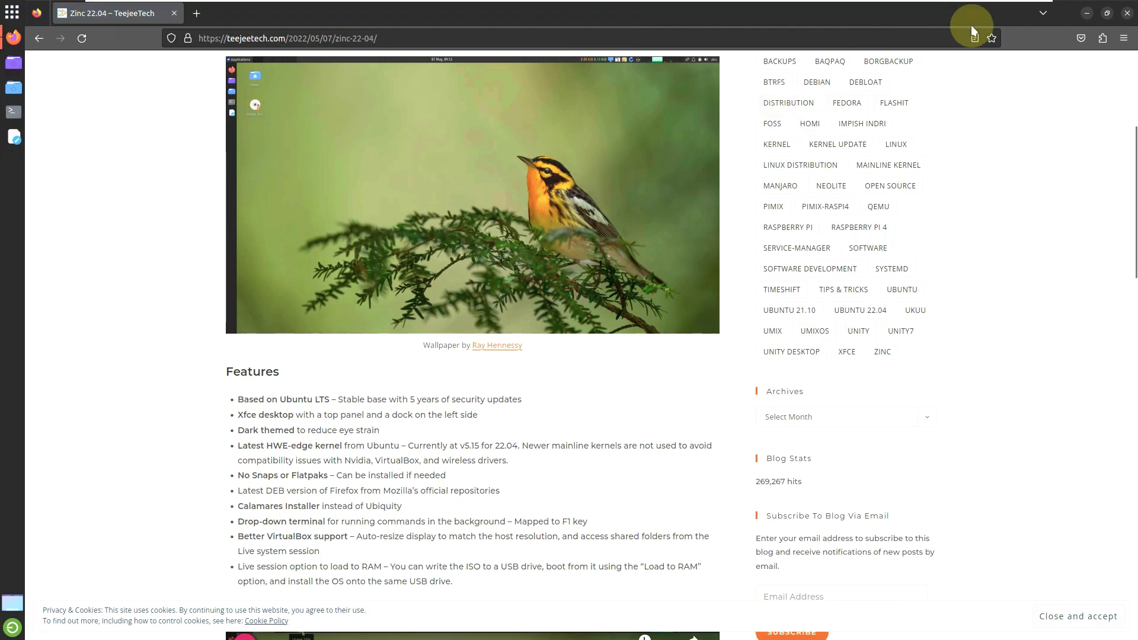
click(1124, 37)
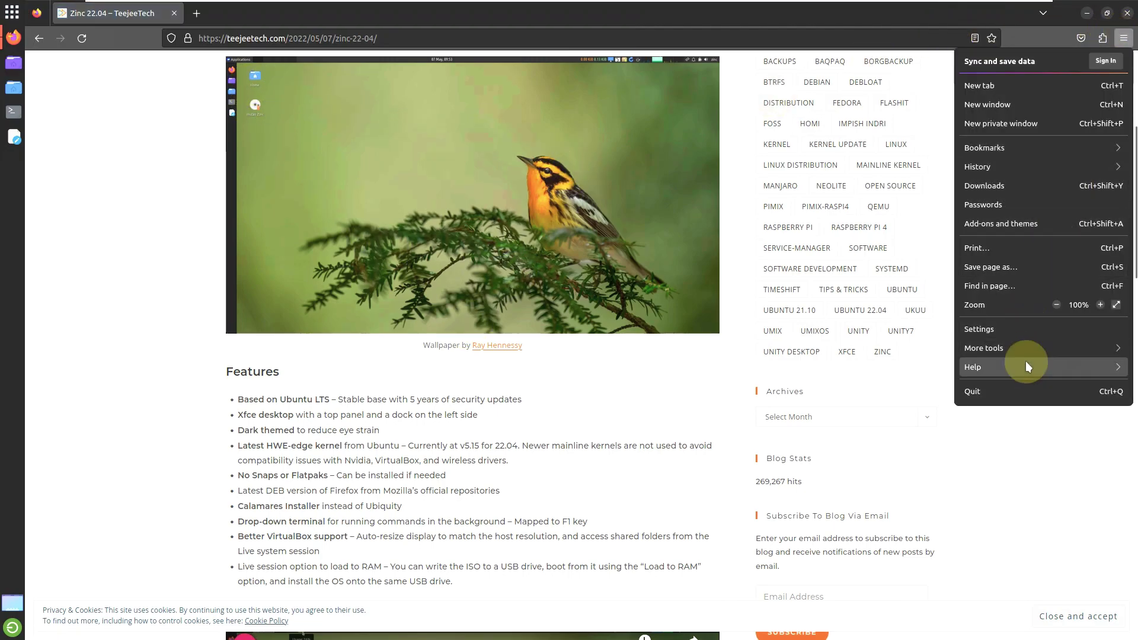
click(1022, 366)
click(968, 185)
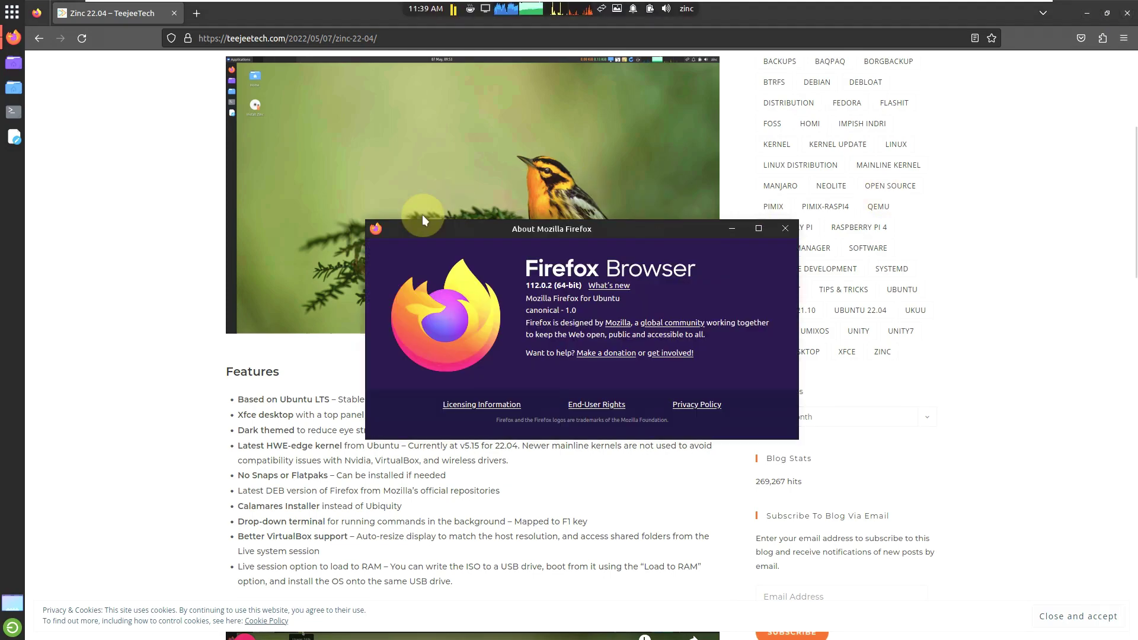
click(785, 229)
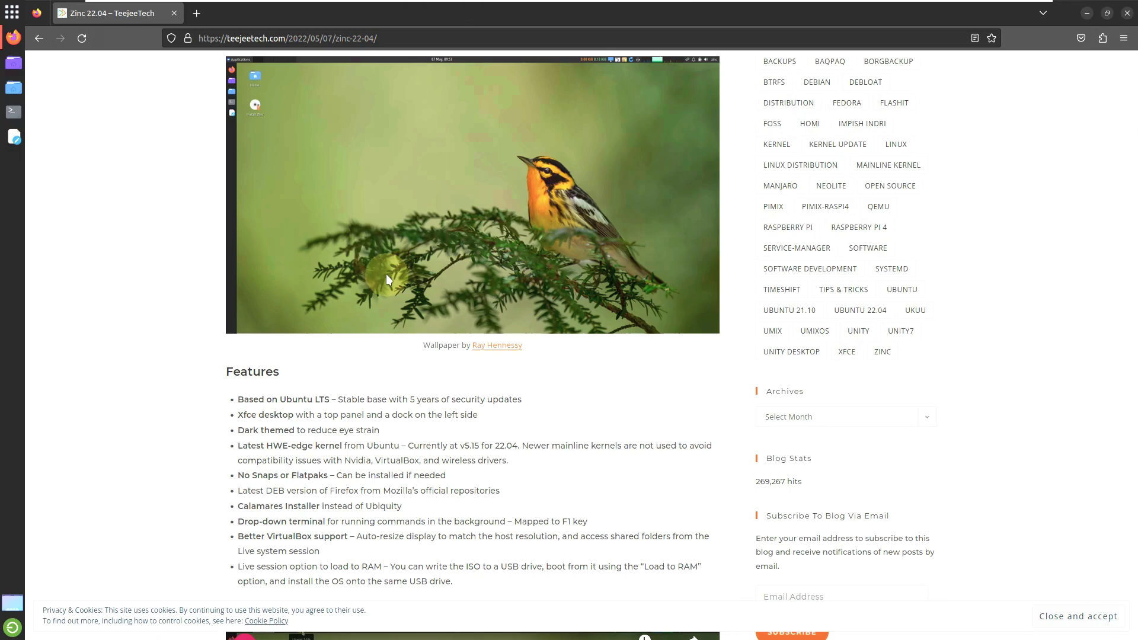
Step: Scroll the article down to its Download table listing the 2.8 GB ISO
scroll(386, 274, down, 3)
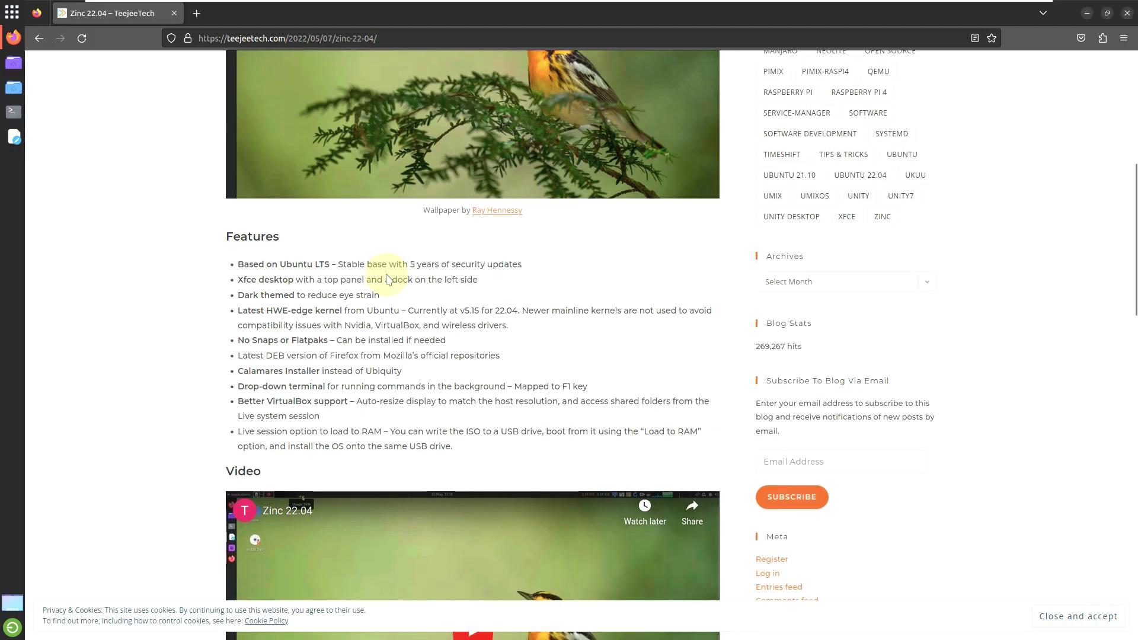
scroll(388, 279, down, 3)
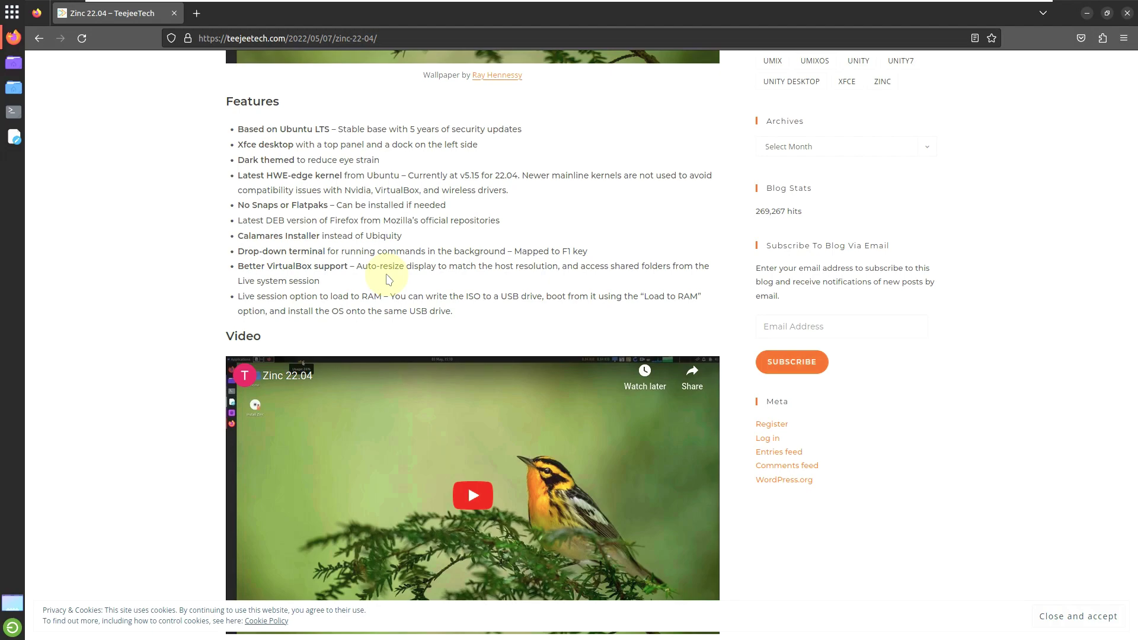
scroll(268, 282, up, 6)
scroll(269, 283, down, 16)
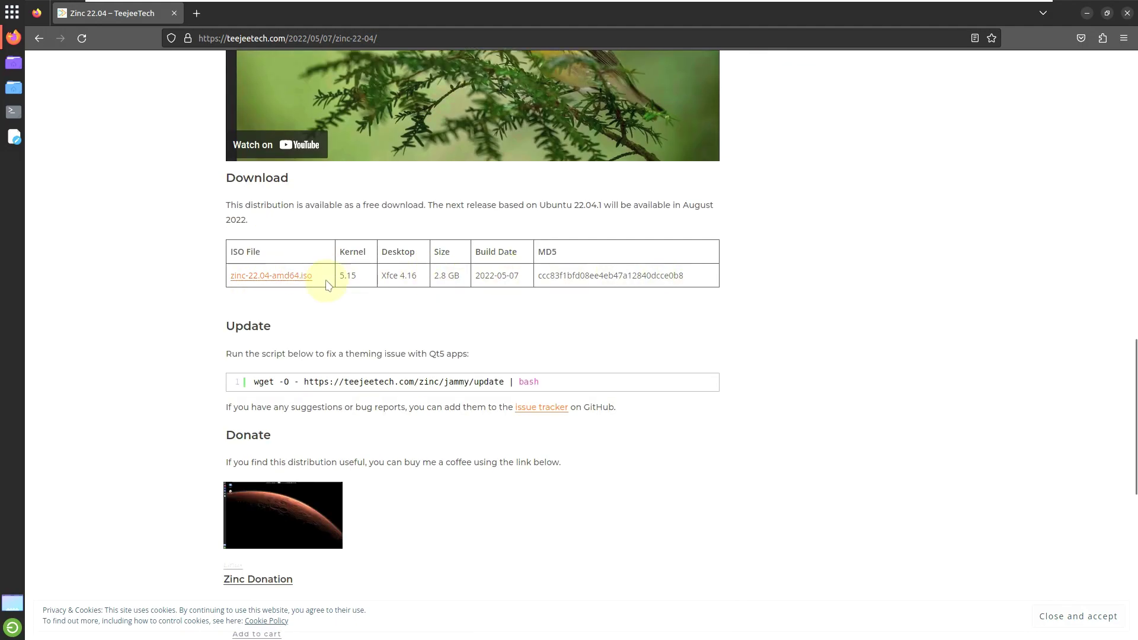
Step: Copy the ISO link and load it in a new tab without the file part (links.teejeetech.com)
right_click(299, 277)
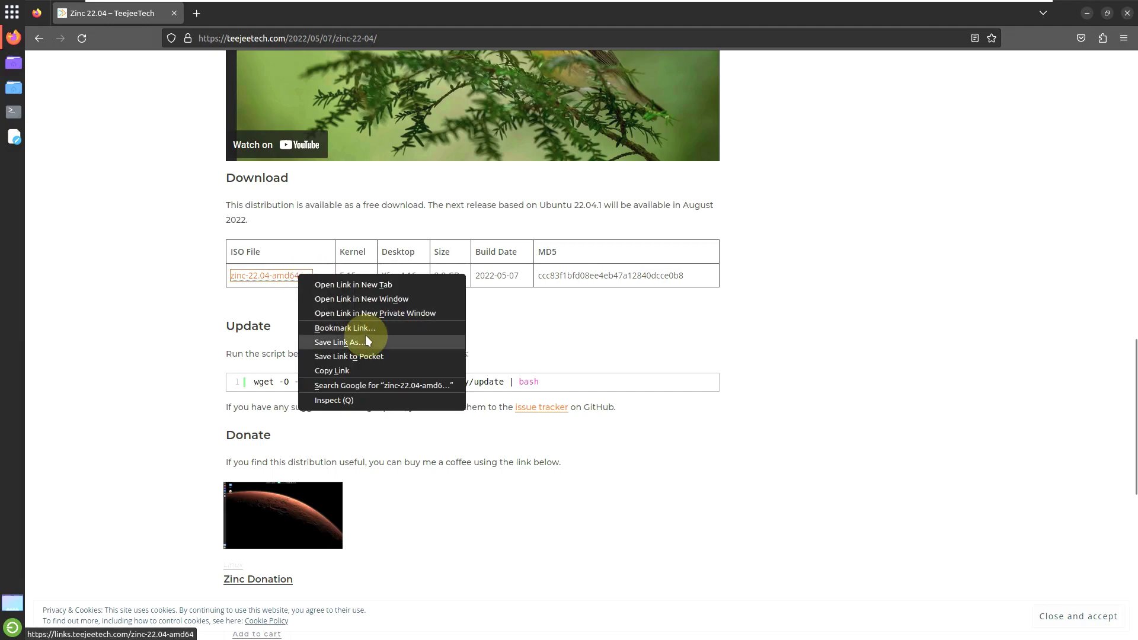
click(367, 371)
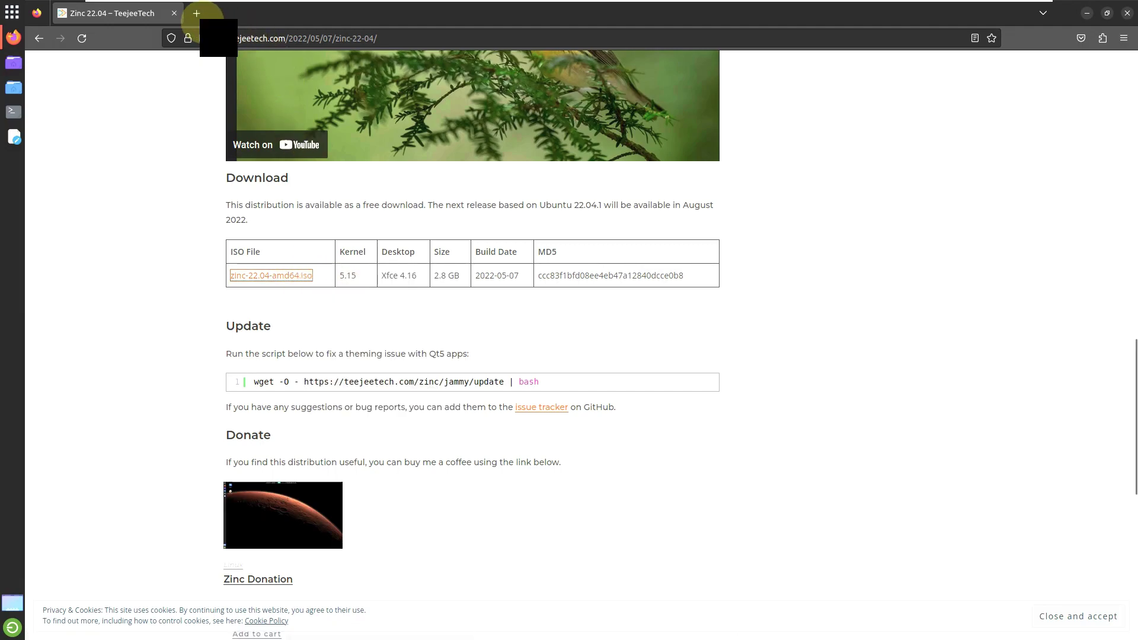
key(ctrl+t)
click(265, 38)
key(ctrl+v)
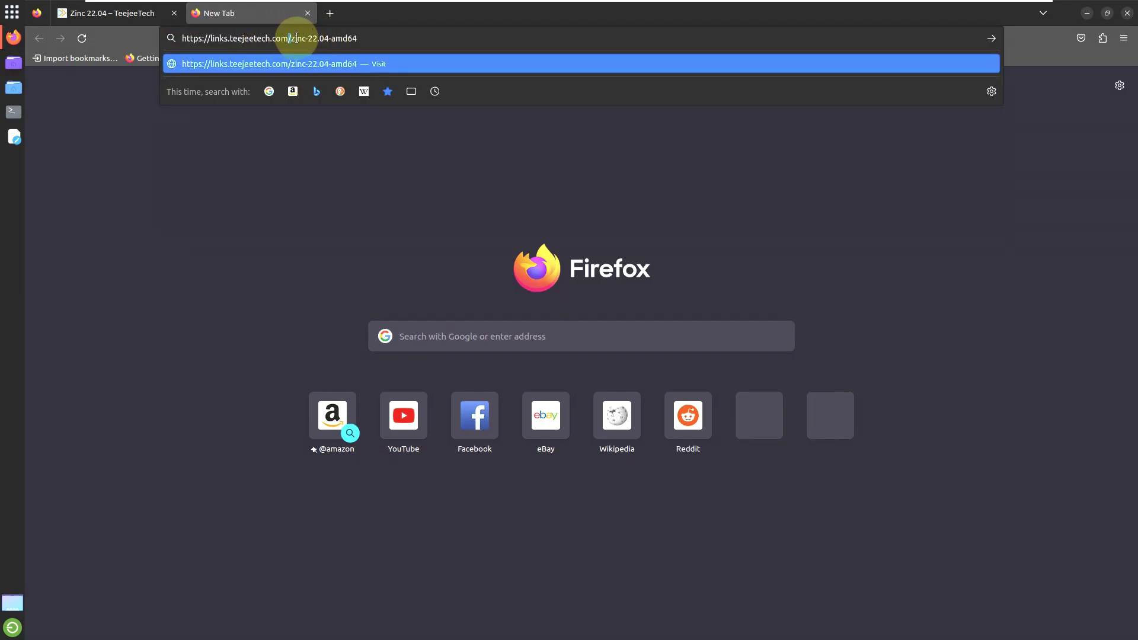
drag(288, 38, 404, 41)
key(BackSpace)
key(Return)
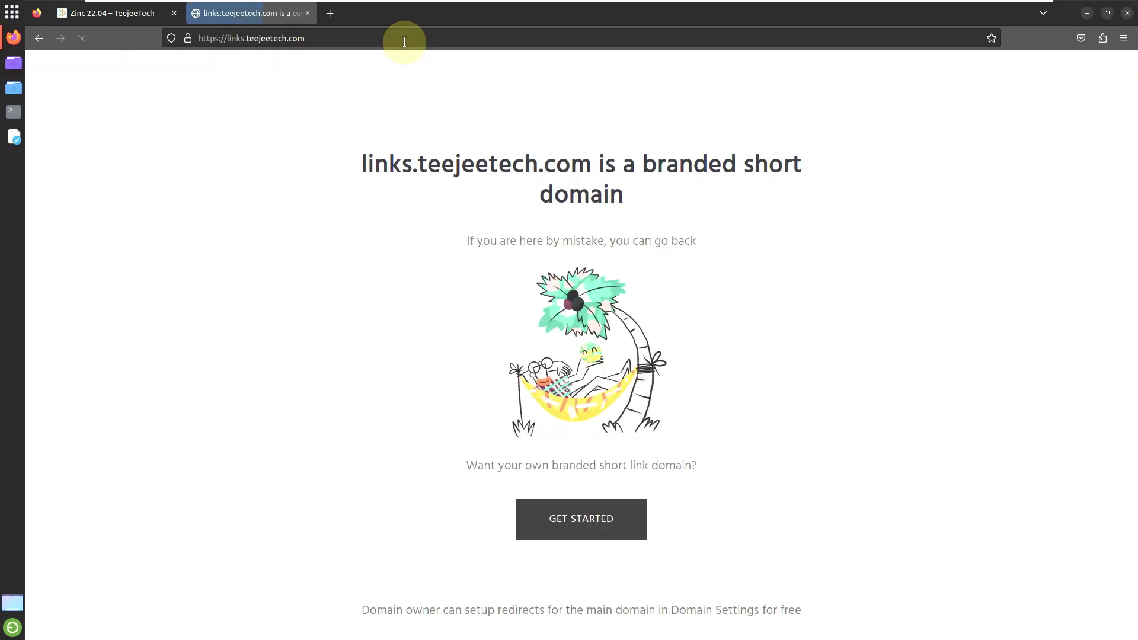
Step: Close the short-link tab, start the zinc-22.04-amd64.iso download, cancel it, and close Firefox
click(307, 13)
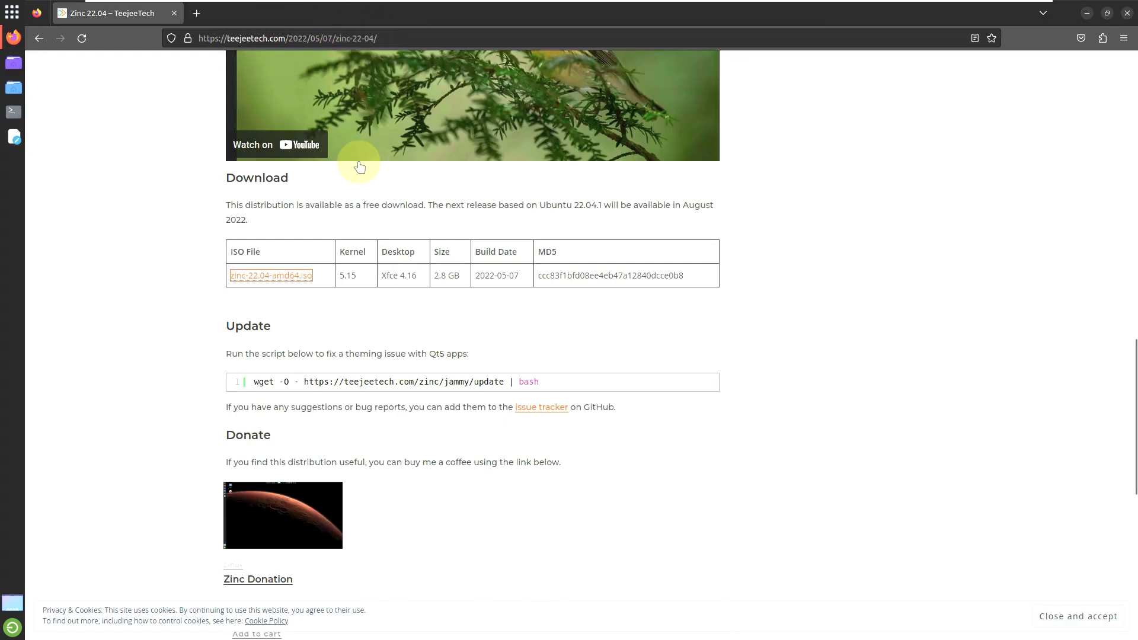
click(271, 276)
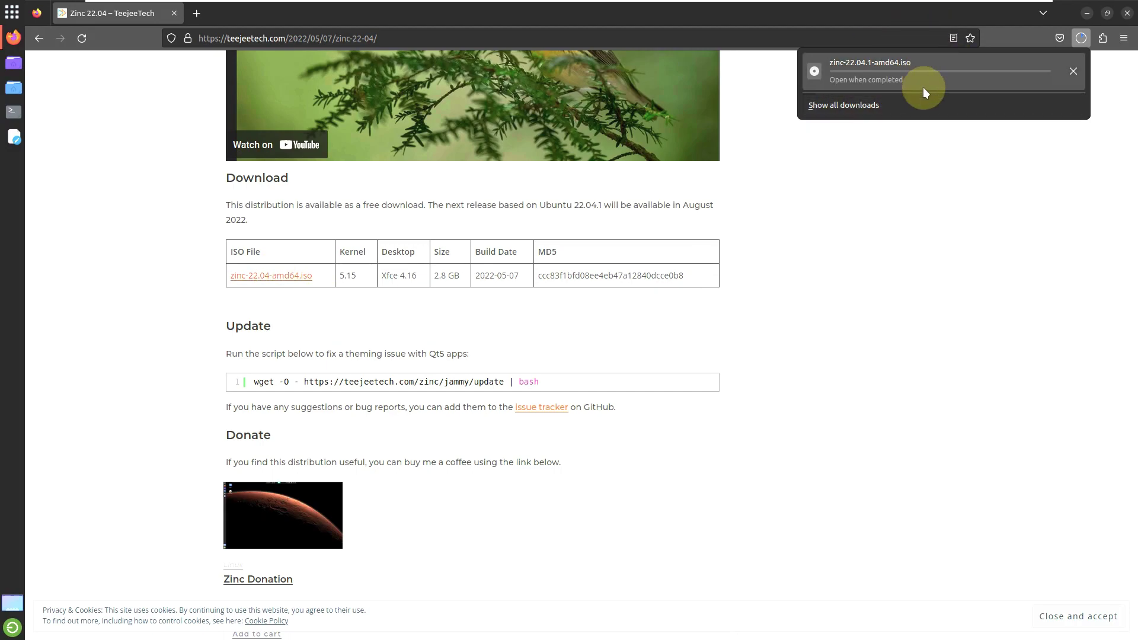
click(1074, 71)
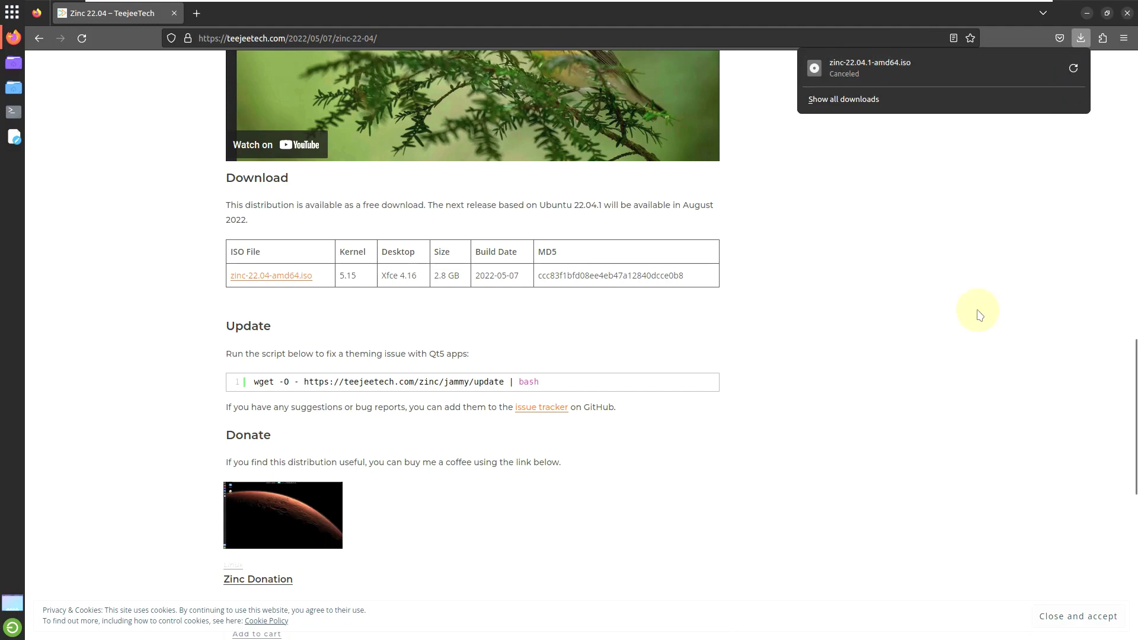
click(1126, 13)
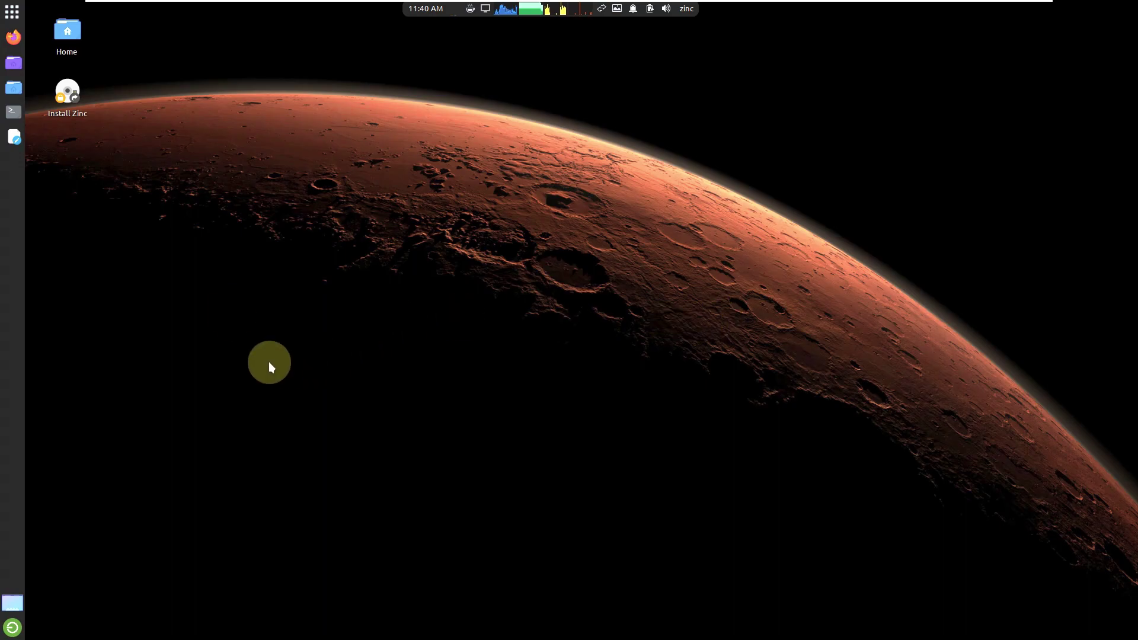
Step: Launch the Zinc installer from the Install Zinc desktop launcher
click(12, 13)
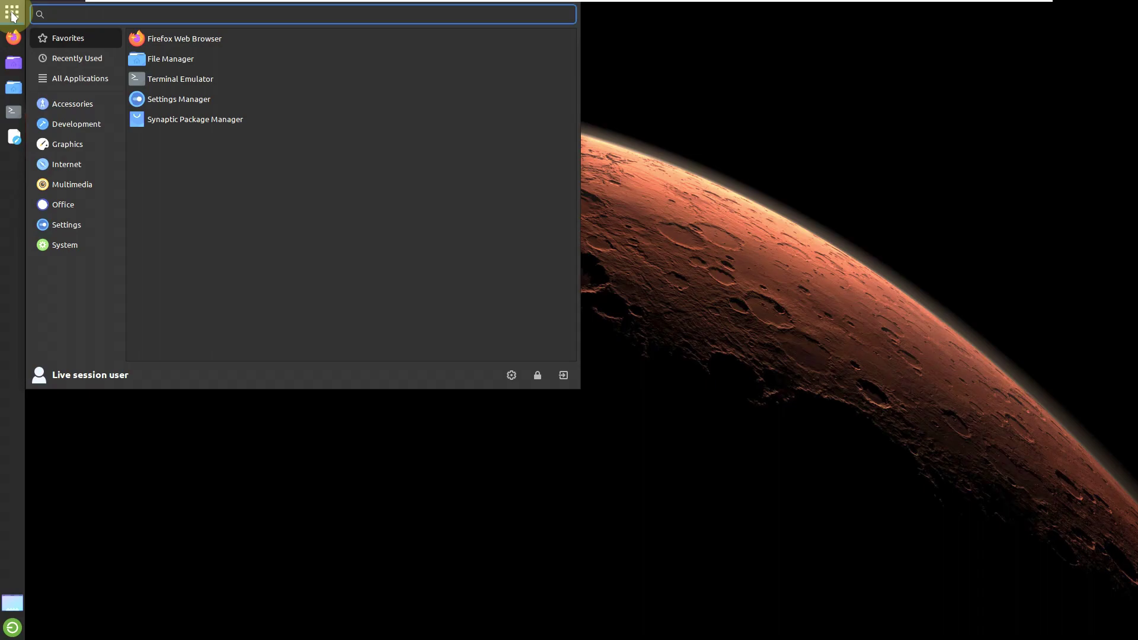
click(786, 255)
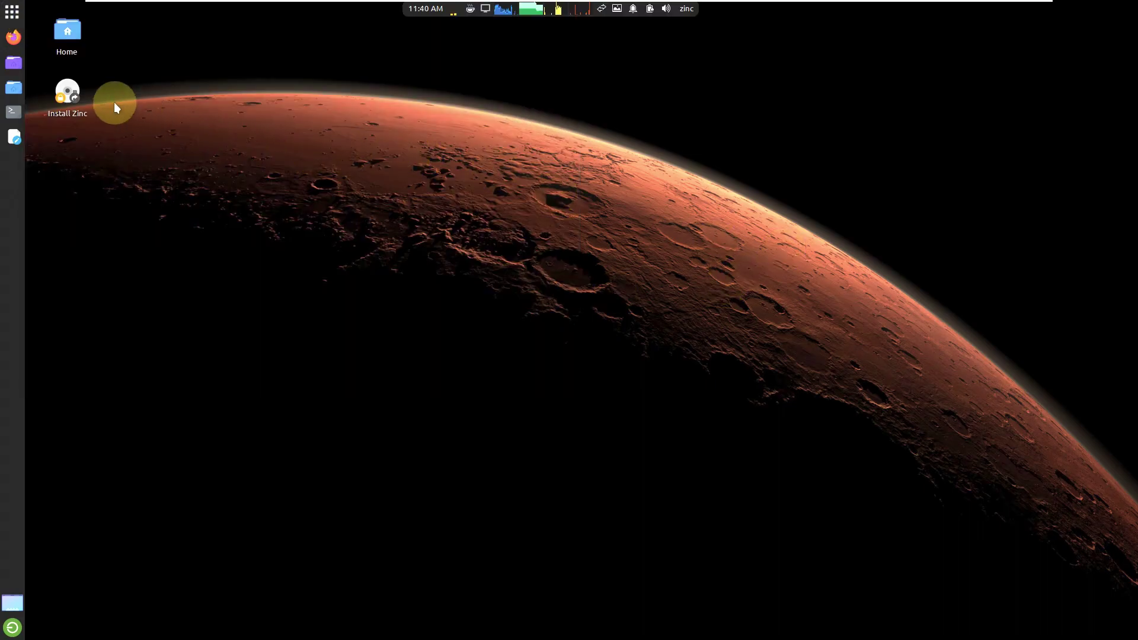
right_click(63, 87)
click(86, 98)
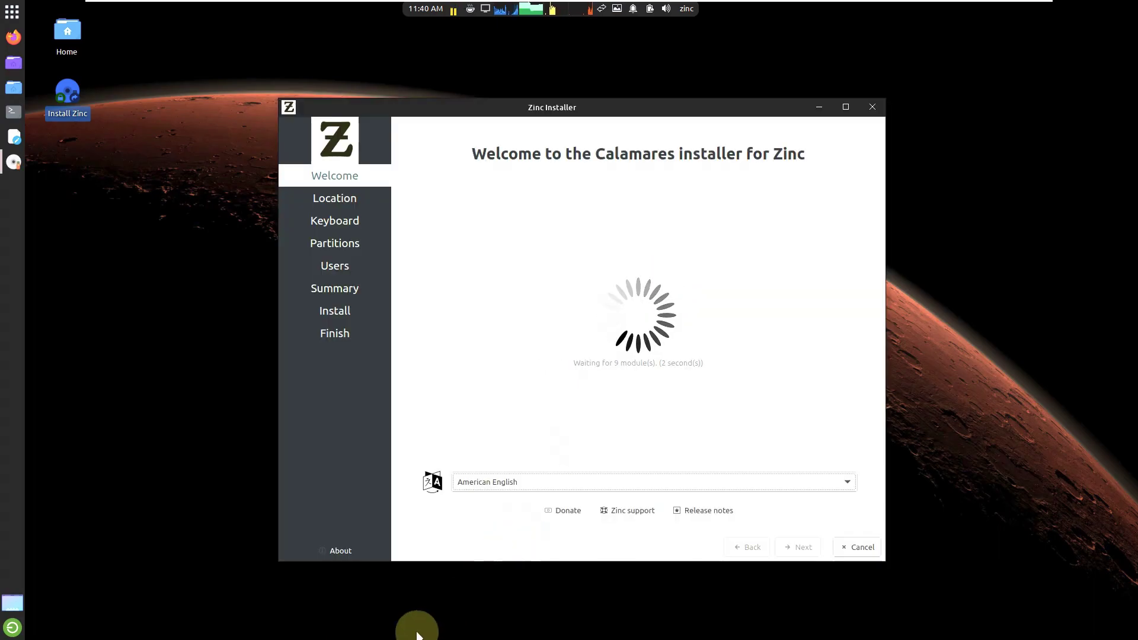
Step: View the Calamares About information, dismiss it, and maximize the installer window
click(352, 551)
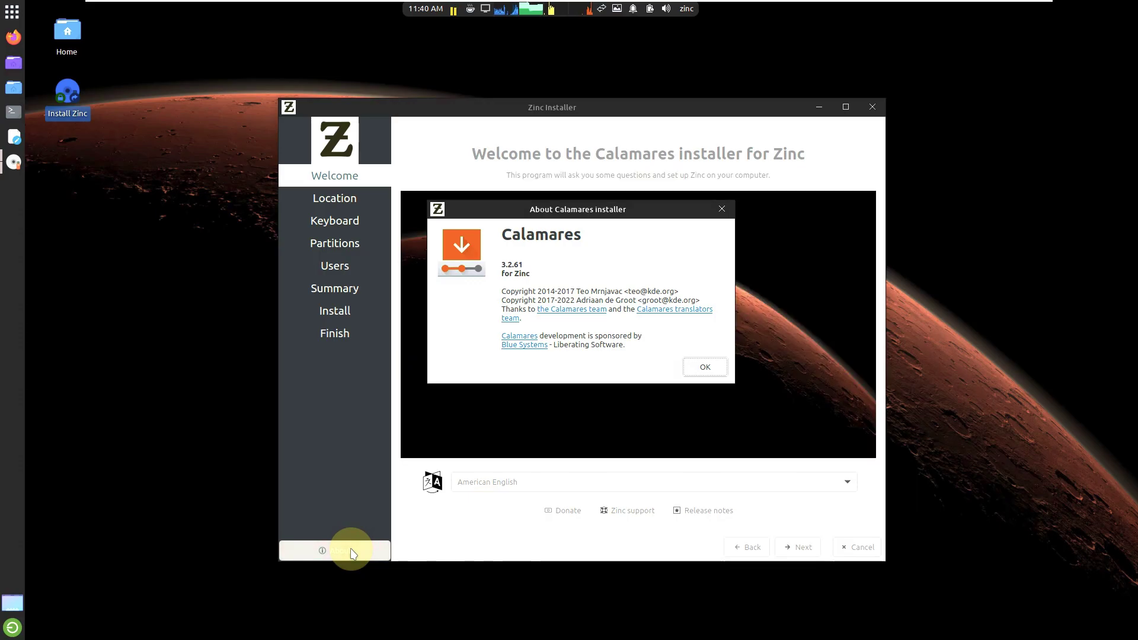
click(703, 368)
click(845, 108)
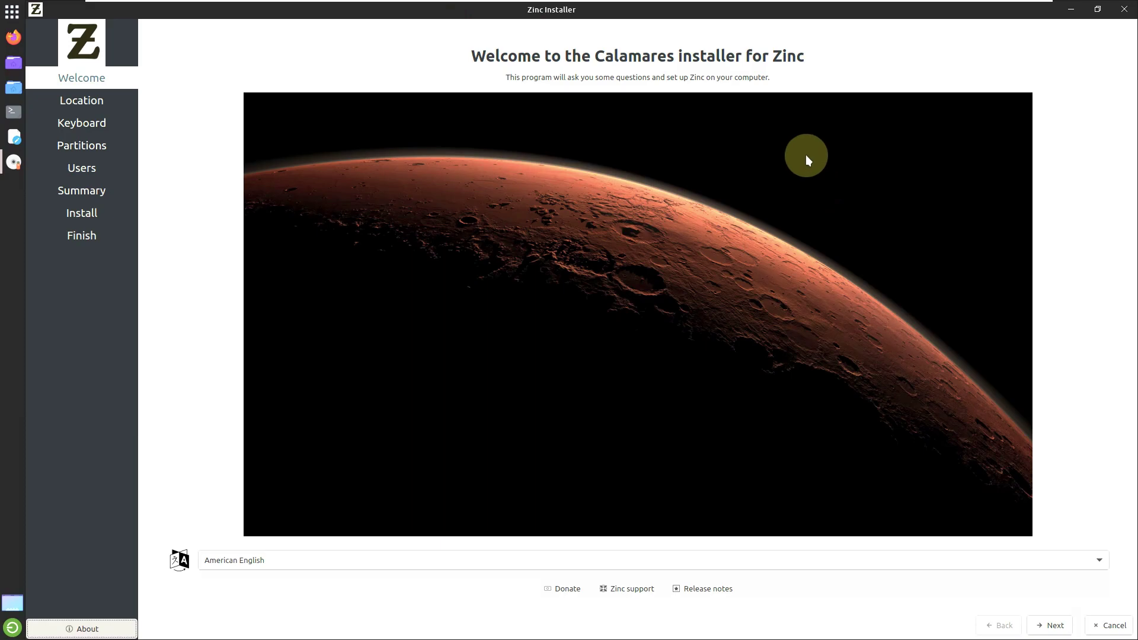
Step: Keep American English as the installer language and continue to Location
click(406, 560)
scroll(415, 474, up, 3)
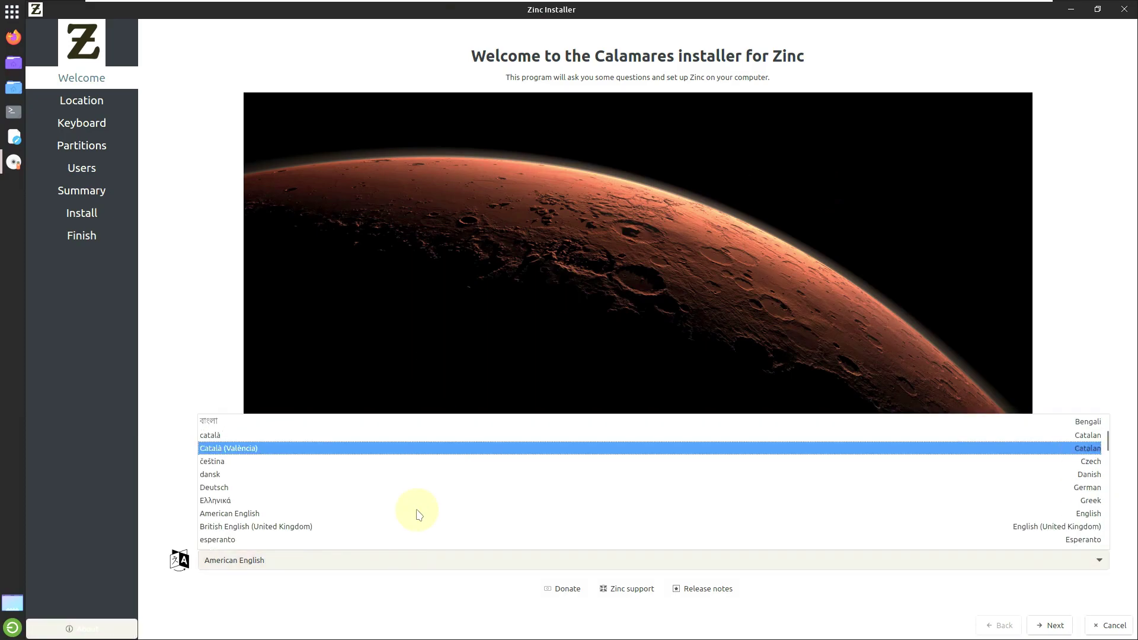
click(158, 287)
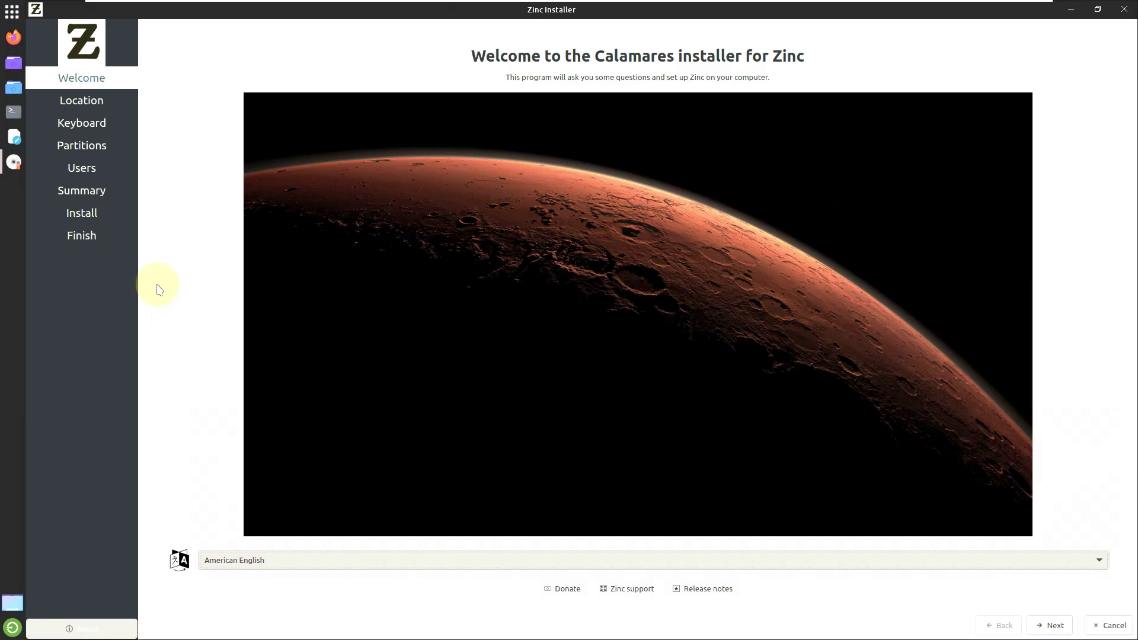
click(1052, 625)
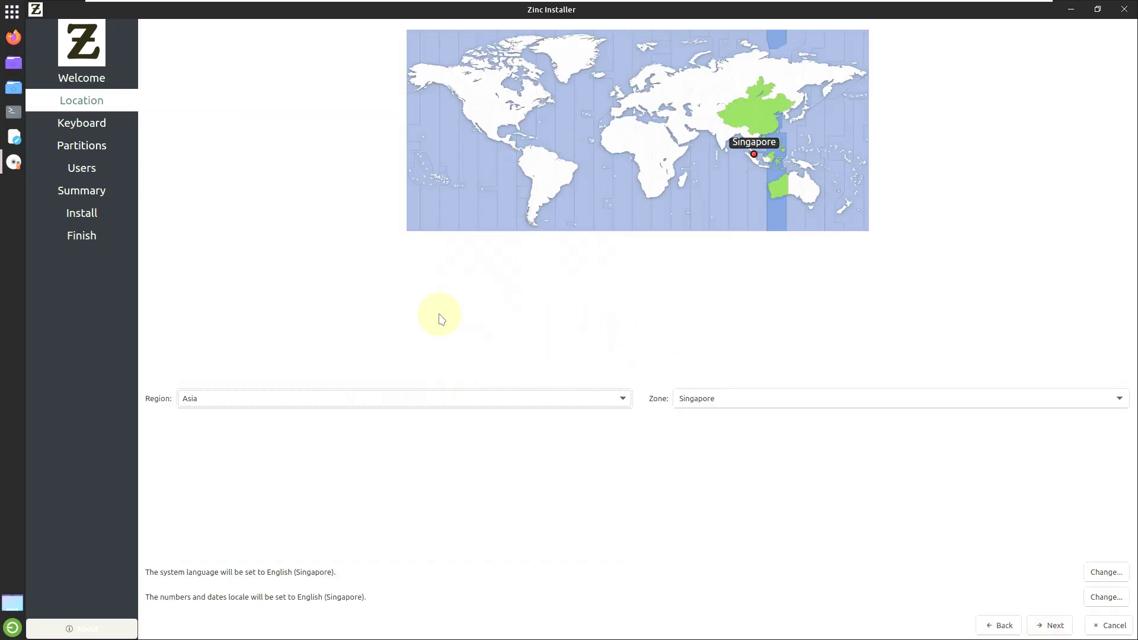
Step: Set the time zone to America/Los Angeles, leave both locale settings unchanged, and continue
click(466, 116)
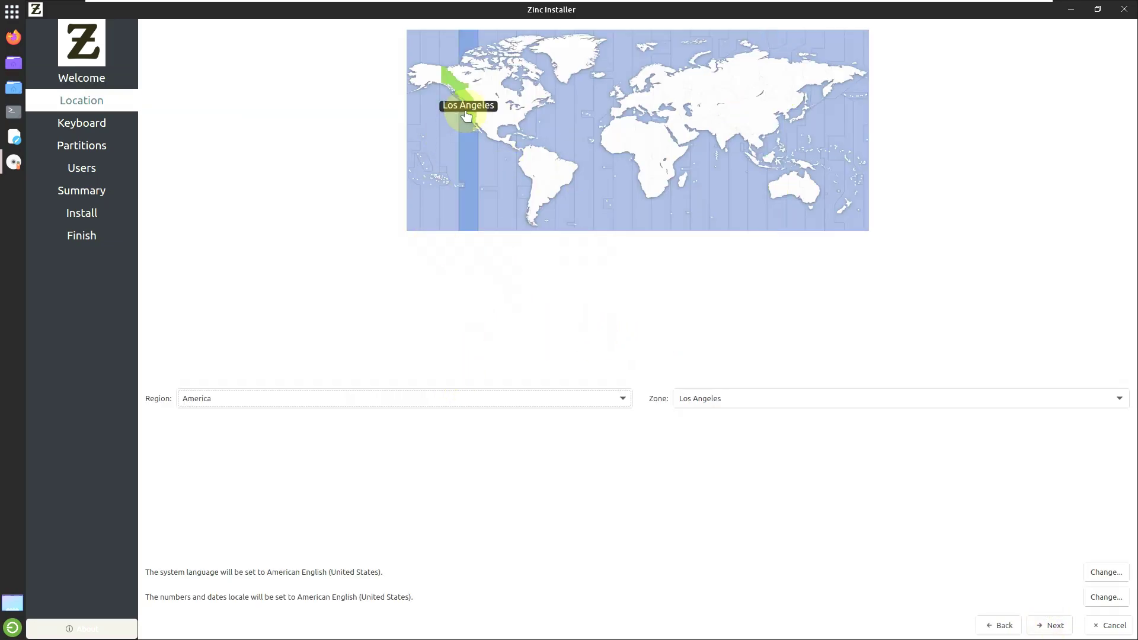
click(615, 404)
click(866, 351)
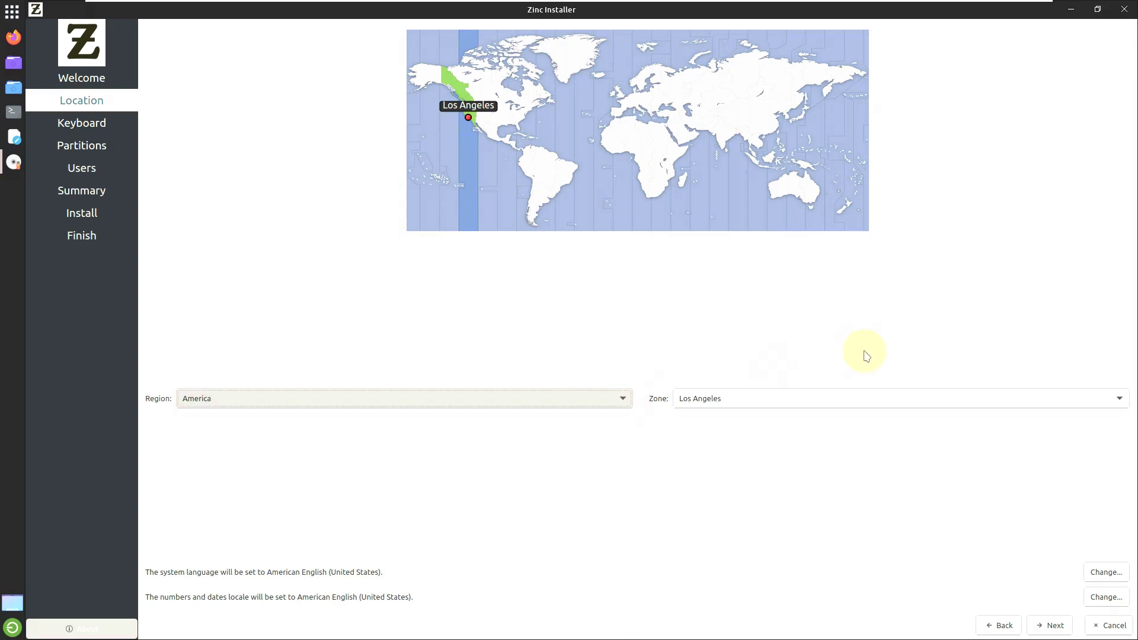
click(854, 399)
click(960, 254)
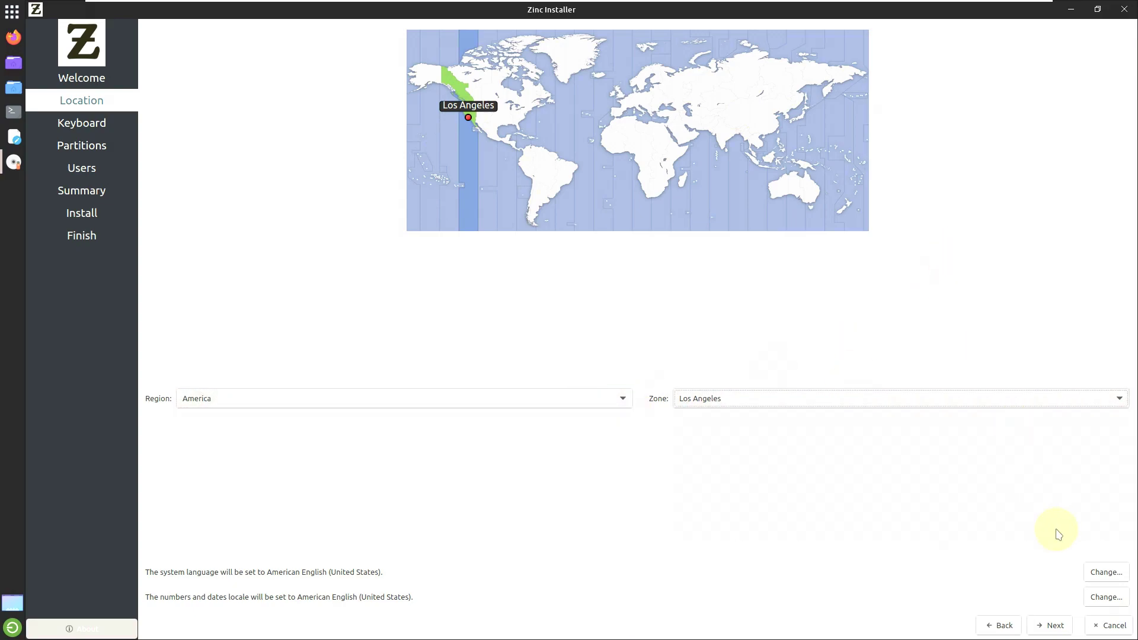
click(1104, 573)
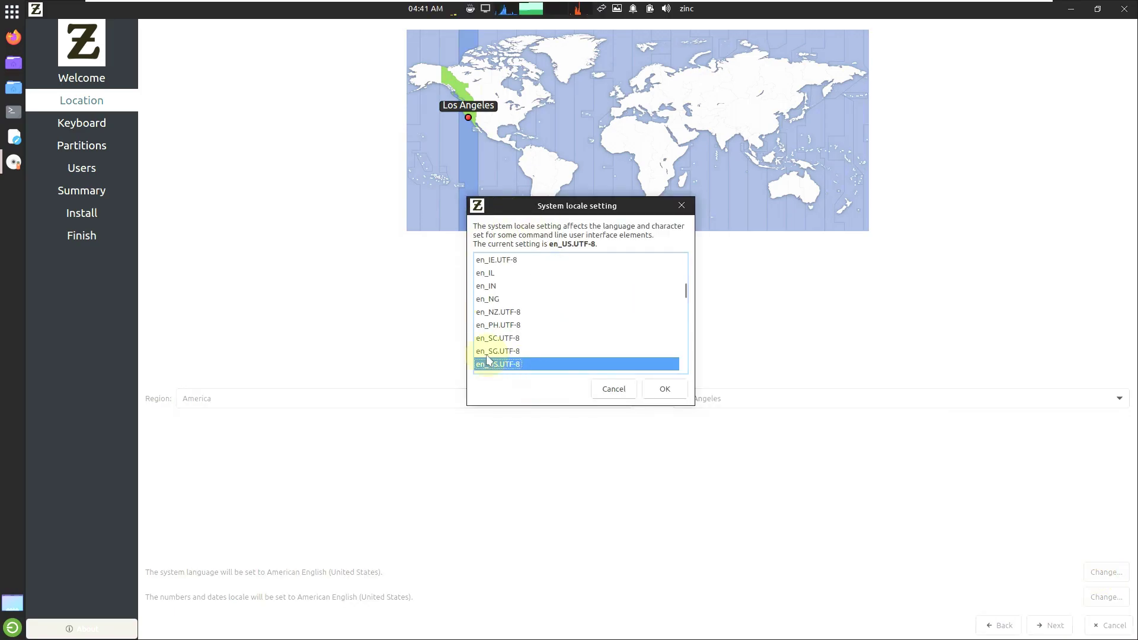
click(614, 389)
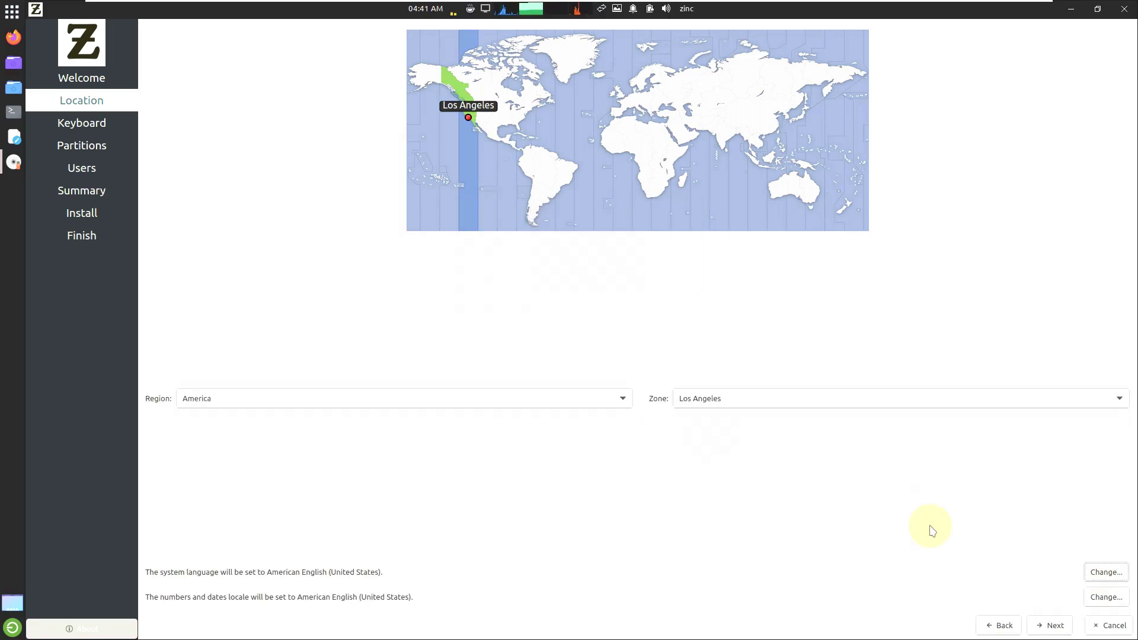
click(1103, 598)
click(614, 391)
click(1051, 626)
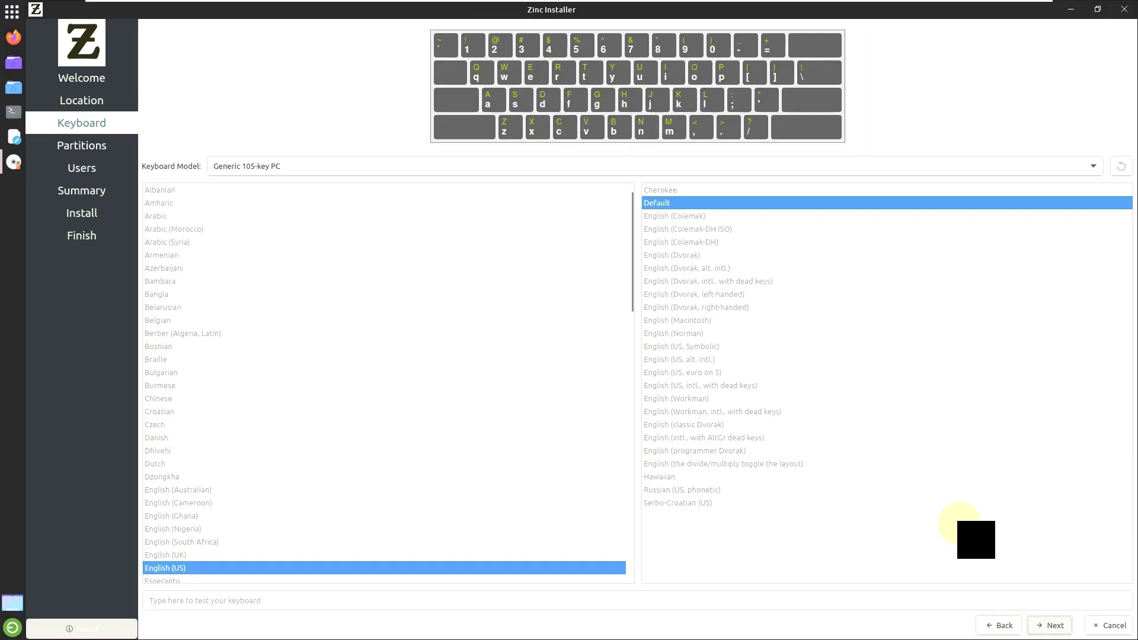
Step: Keep the Generic 105-key PC keyboard with English (US) and go to Partitions
click(605, 168)
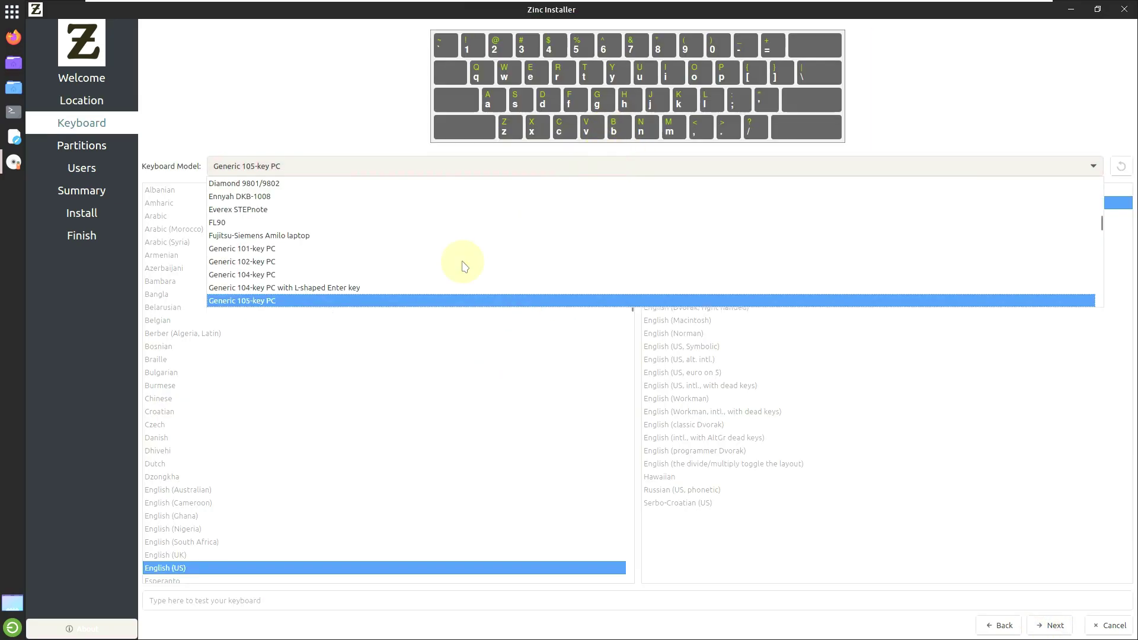
click(326, 106)
scroll(472, 315, down, 7)
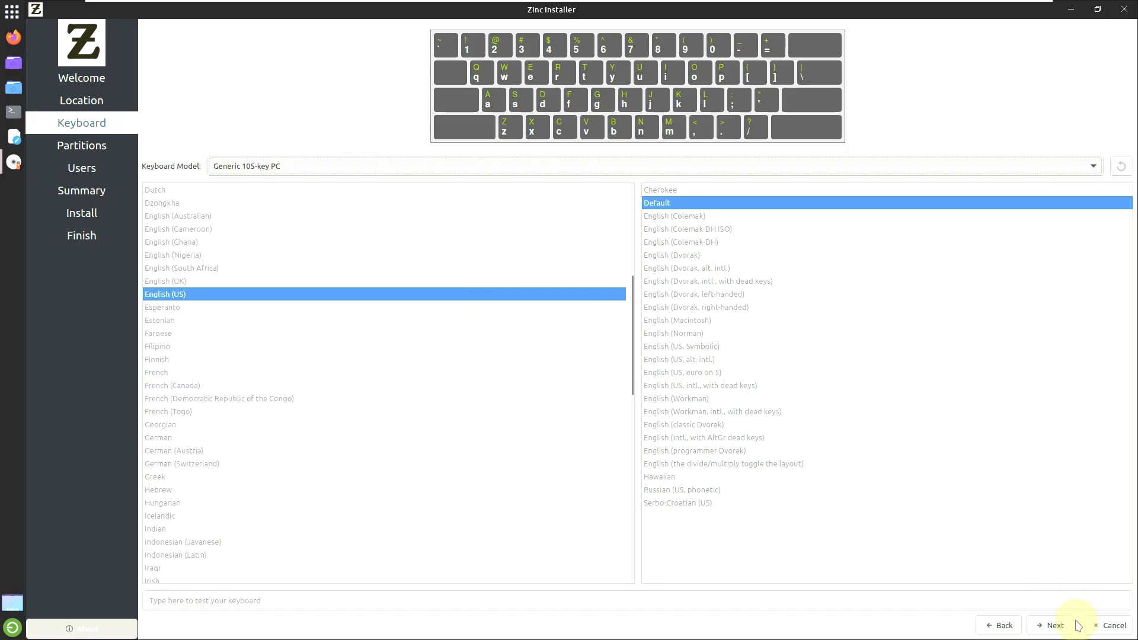
click(1055, 626)
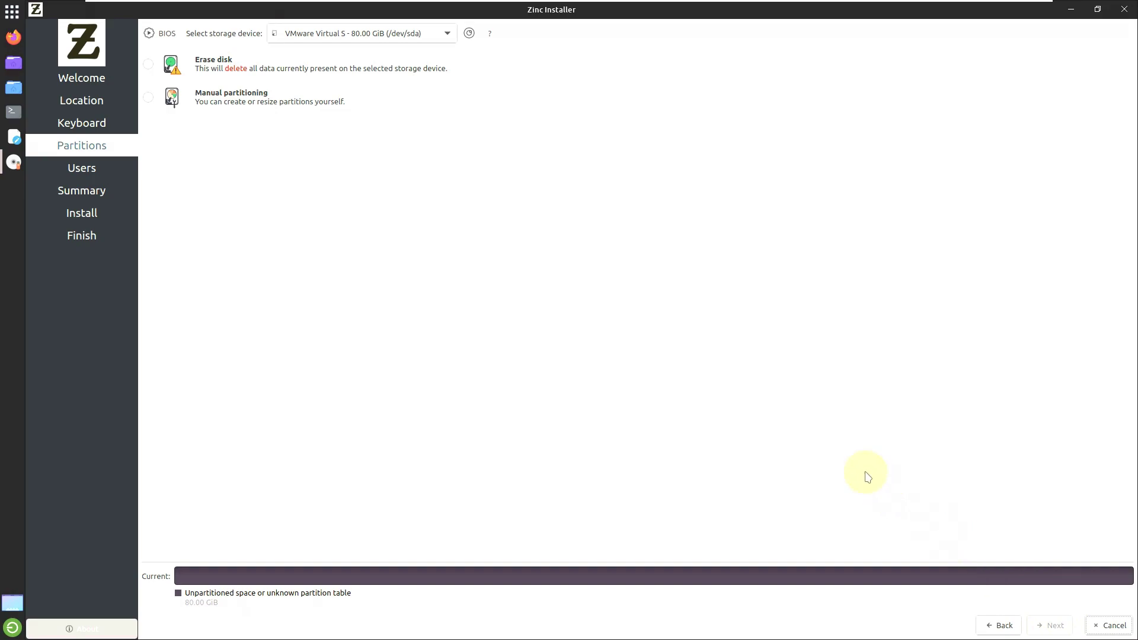
Step: Select Erase disk on the 80 GB disk with No Swap
click(148, 64)
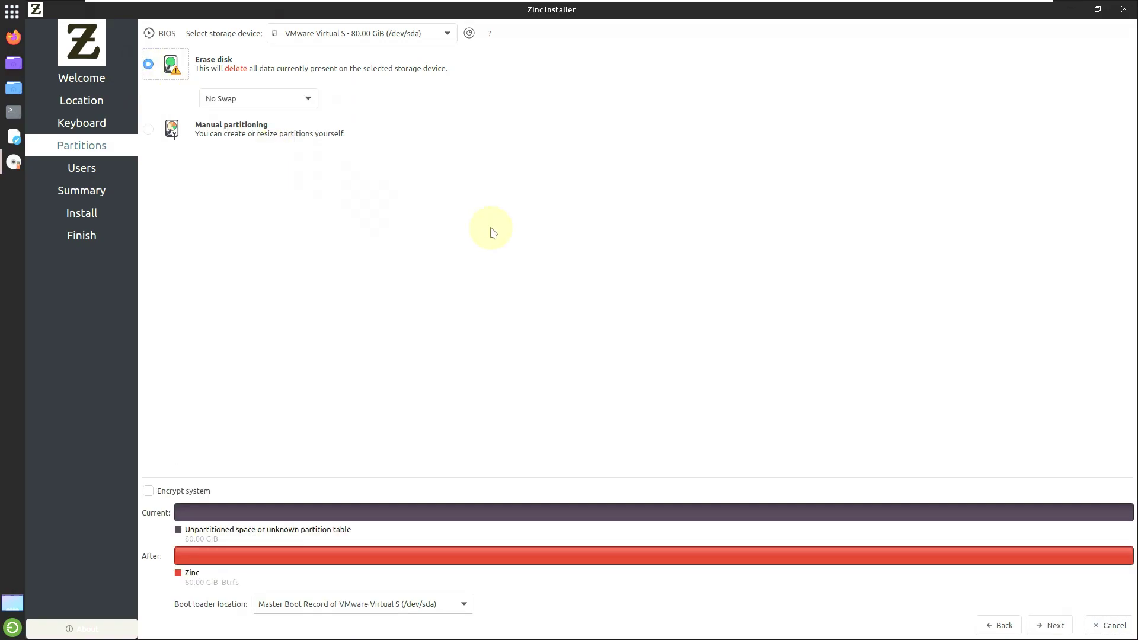
click(397, 33)
click(752, 152)
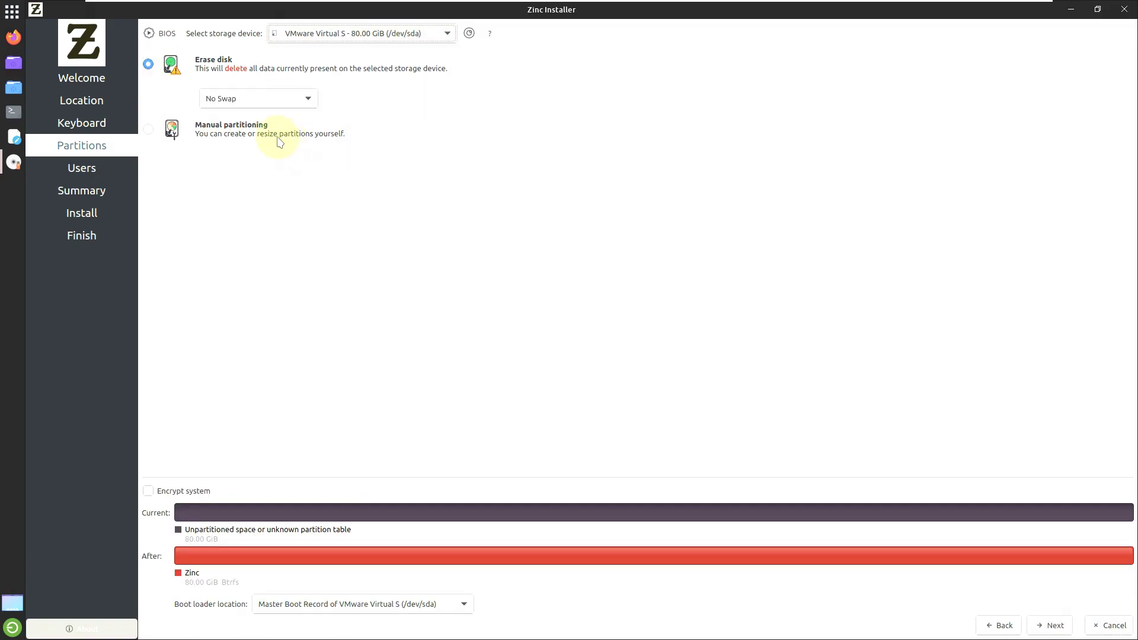
click(149, 130)
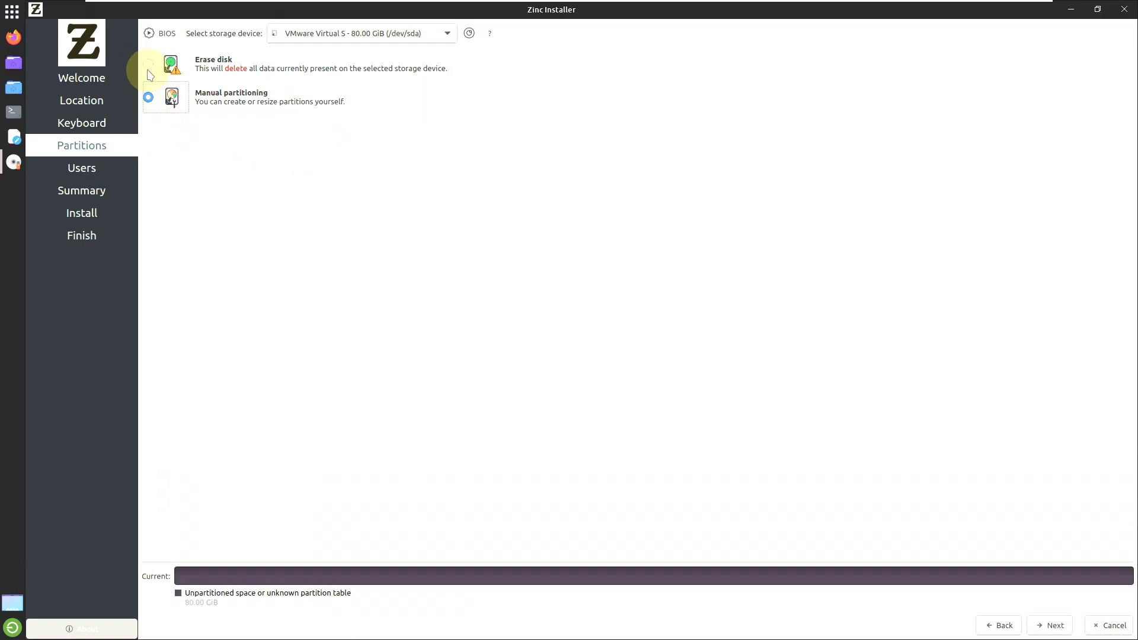
click(149, 66)
click(278, 99)
click(687, 151)
Step: Leave encryption off and the MBR boot loader unchanged, then enable automatic login on Users
click(200, 496)
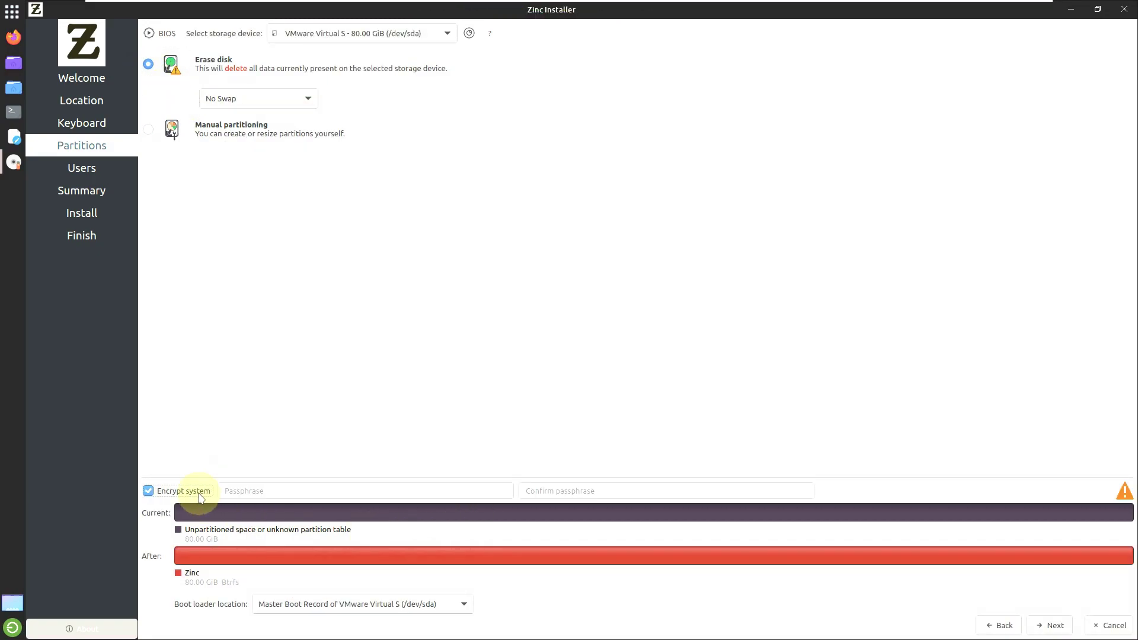
click(200, 496)
click(406, 604)
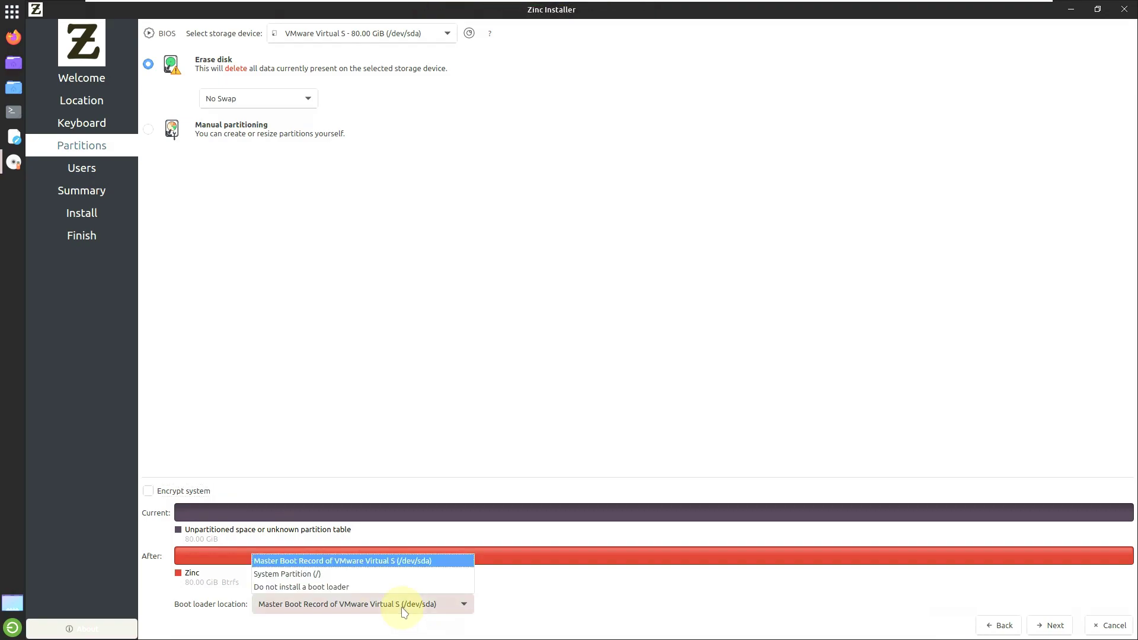
click(752, 413)
click(1050, 624)
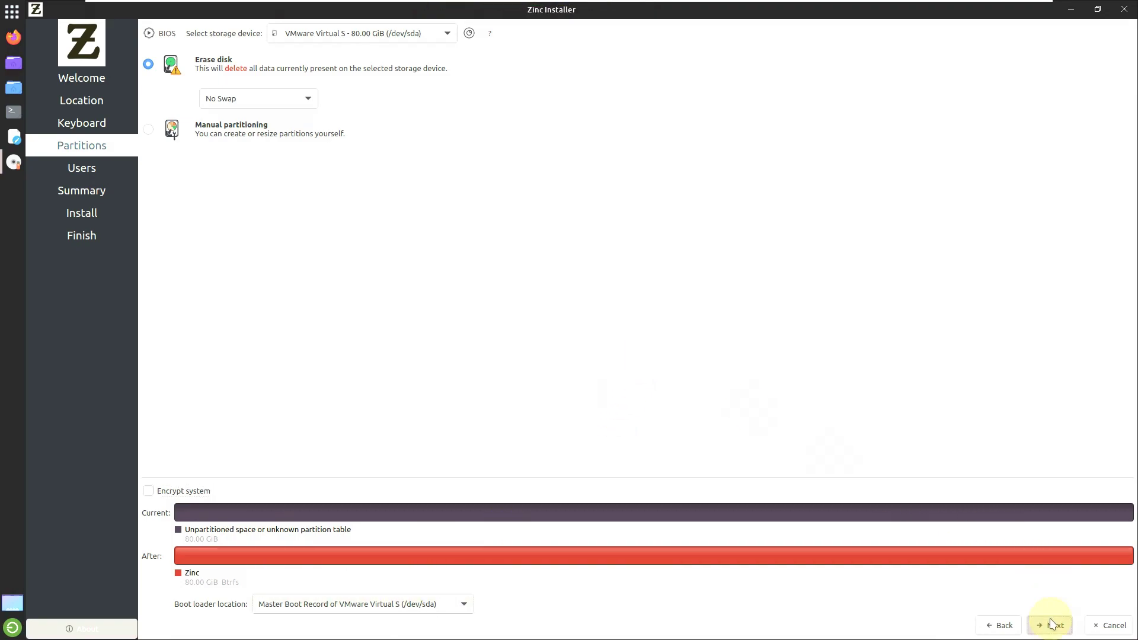
click(177, 199)
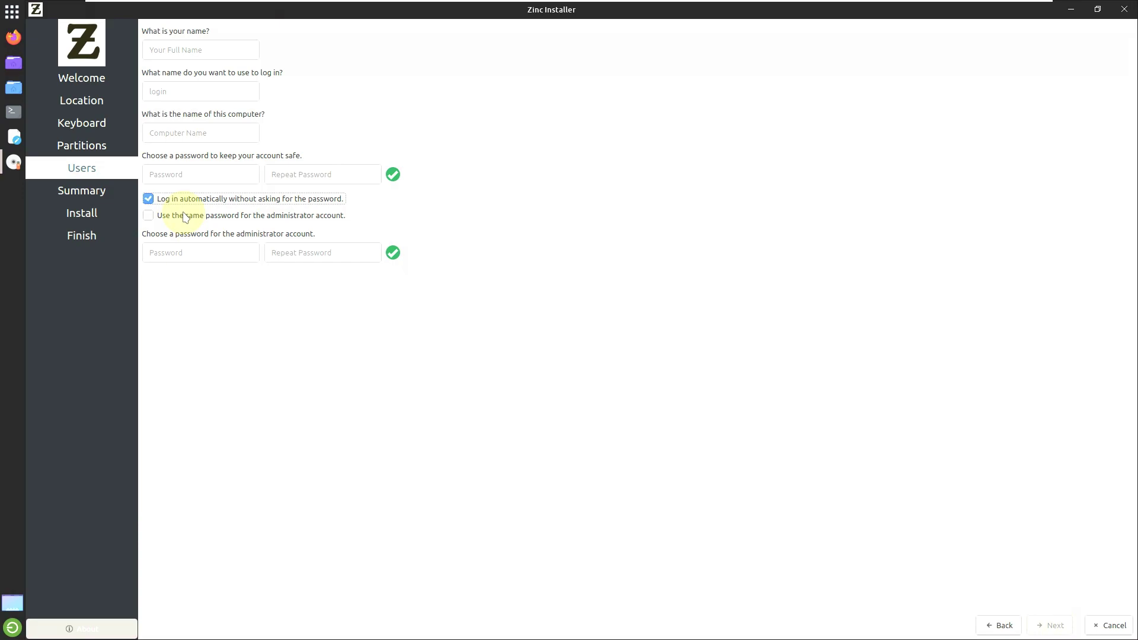
Step: Enter the user's full name and remove the 'vmwarevirtualplatform' suffix from the computer name
click(161, 54)
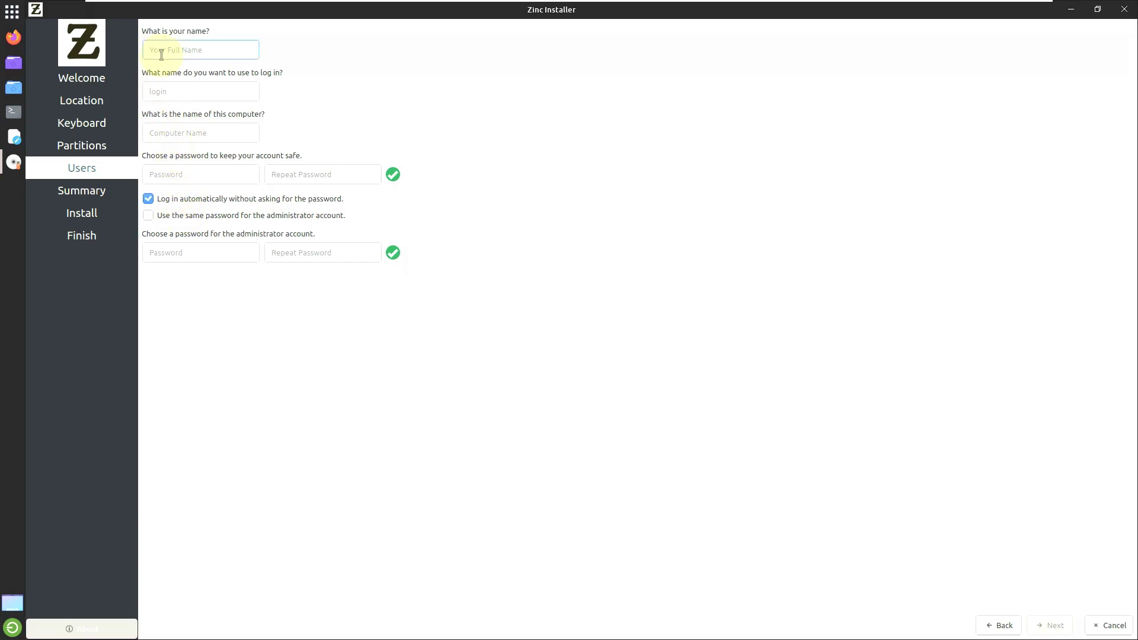
text(runboxing)
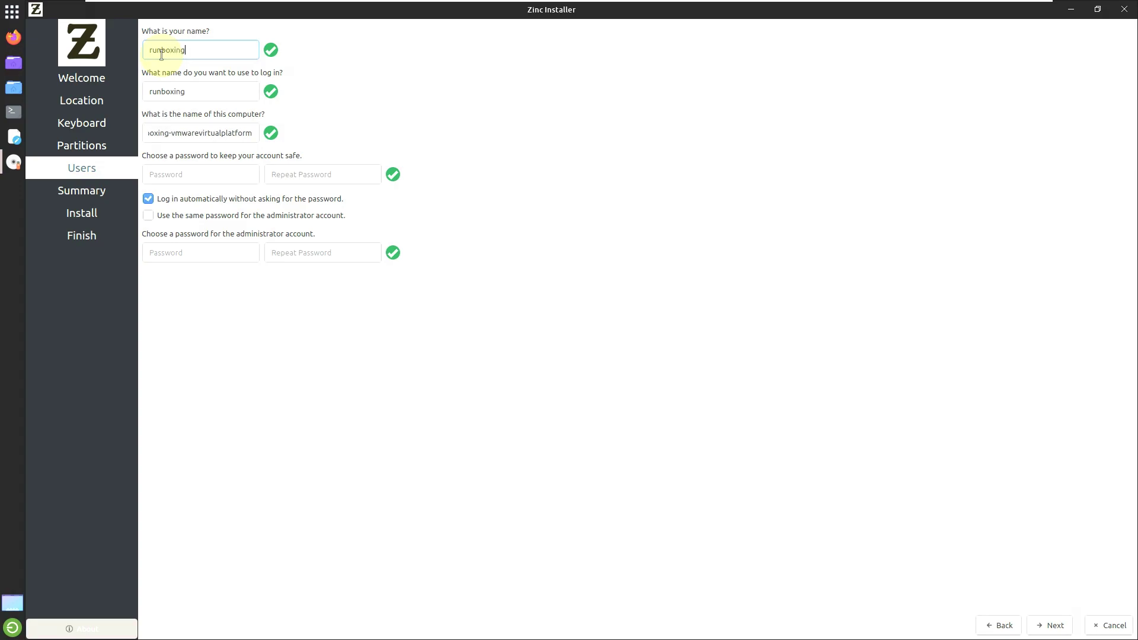
drag(171, 132, 314, 153)
key(BackSpace)
key(BackSpace)
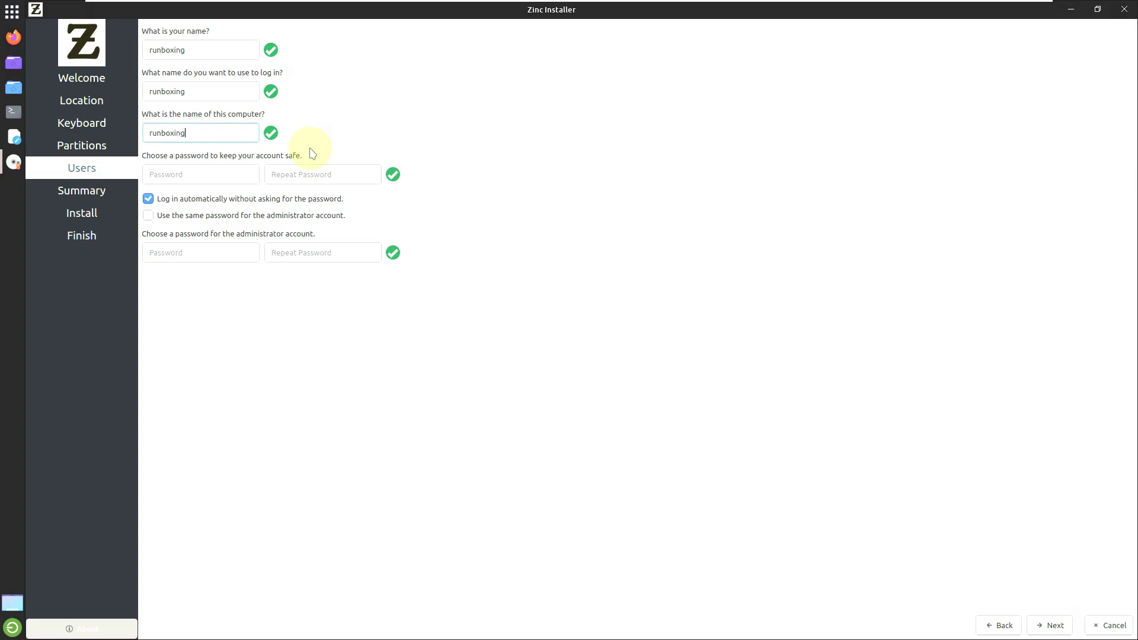
Step: Enter and repeat the account password, reuse it for administrator, and continue to Summary
click(202, 167)
text(123)
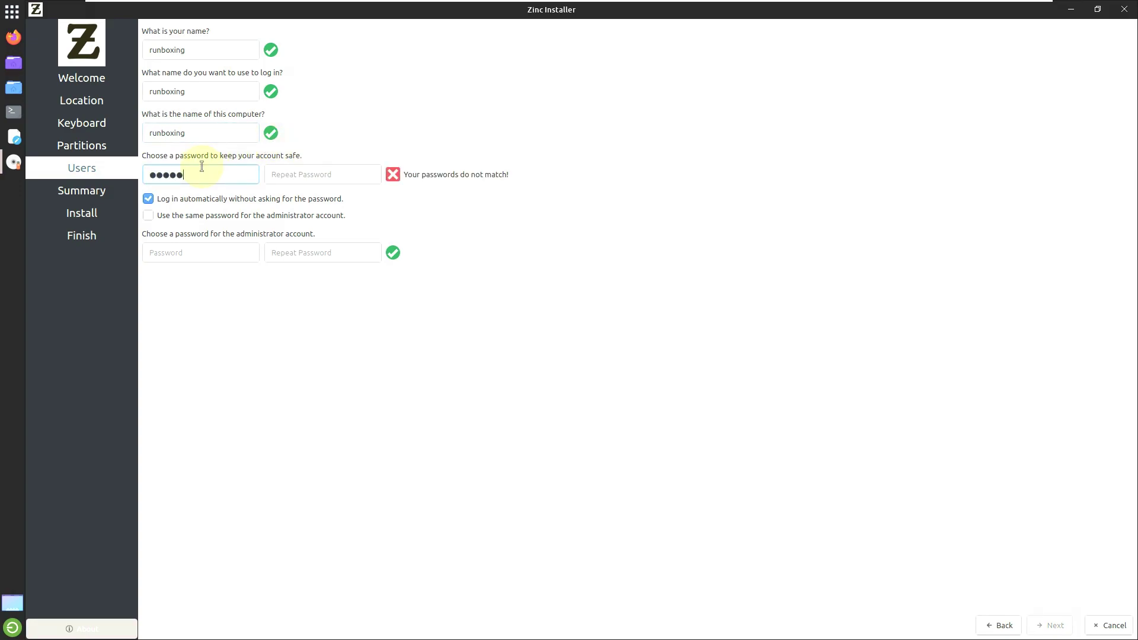
click(293, 173)
text(12)
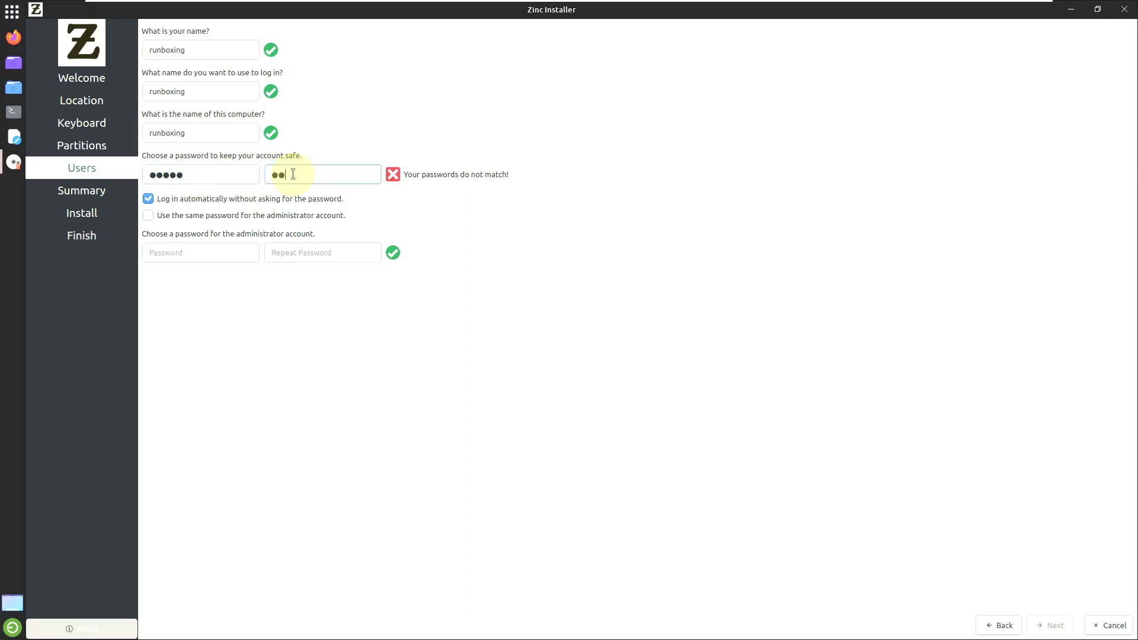
text(345)
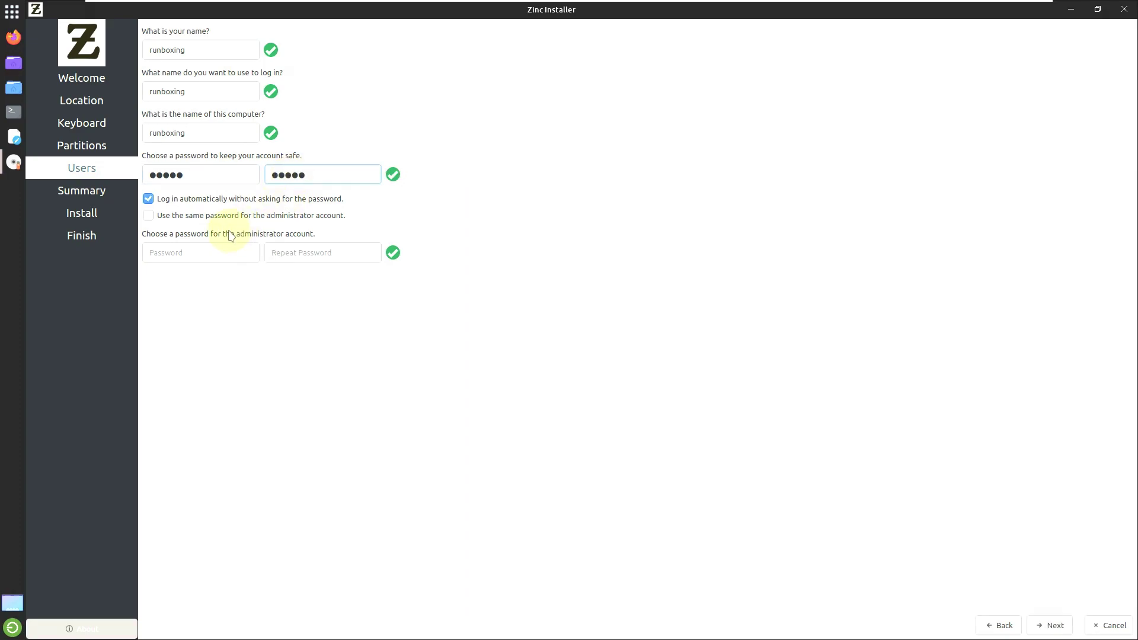
click(208, 218)
click(209, 218)
click(208, 218)
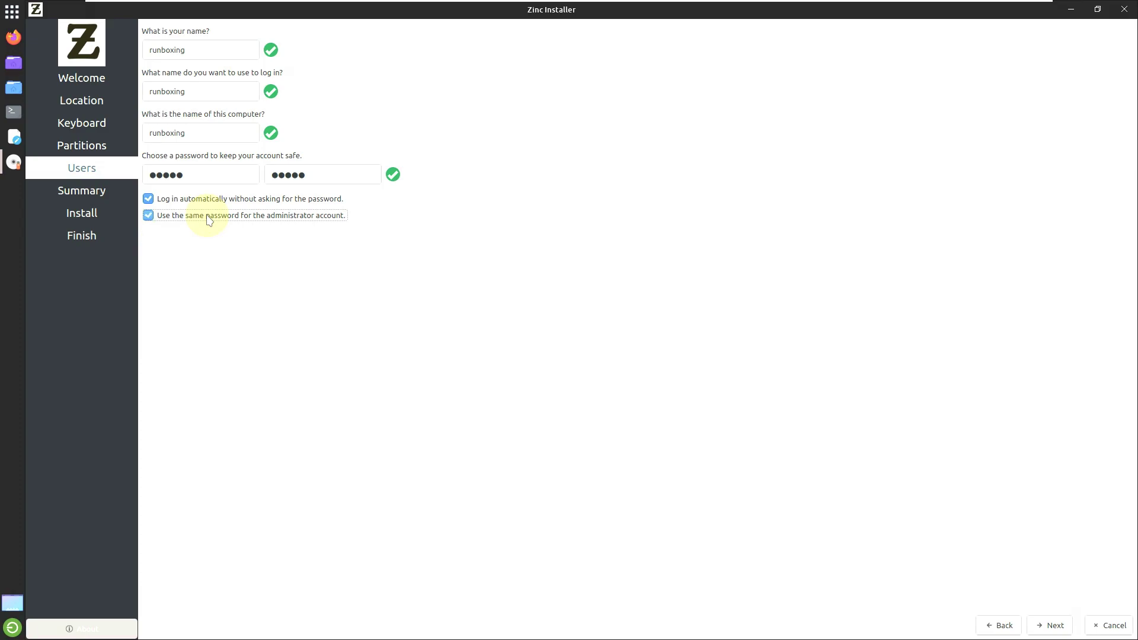
click(1050, 625)
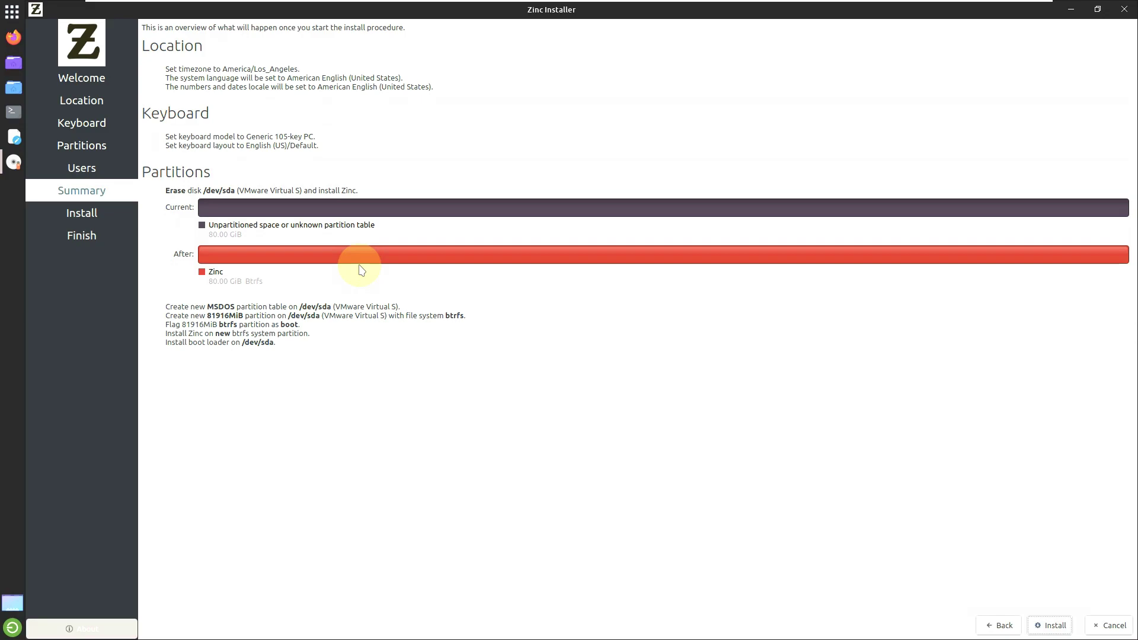
Step: Close the installer from the Summary page, declining once, then confirming Yes to cancel installation
click(1036, 626)
click(1126, 8)
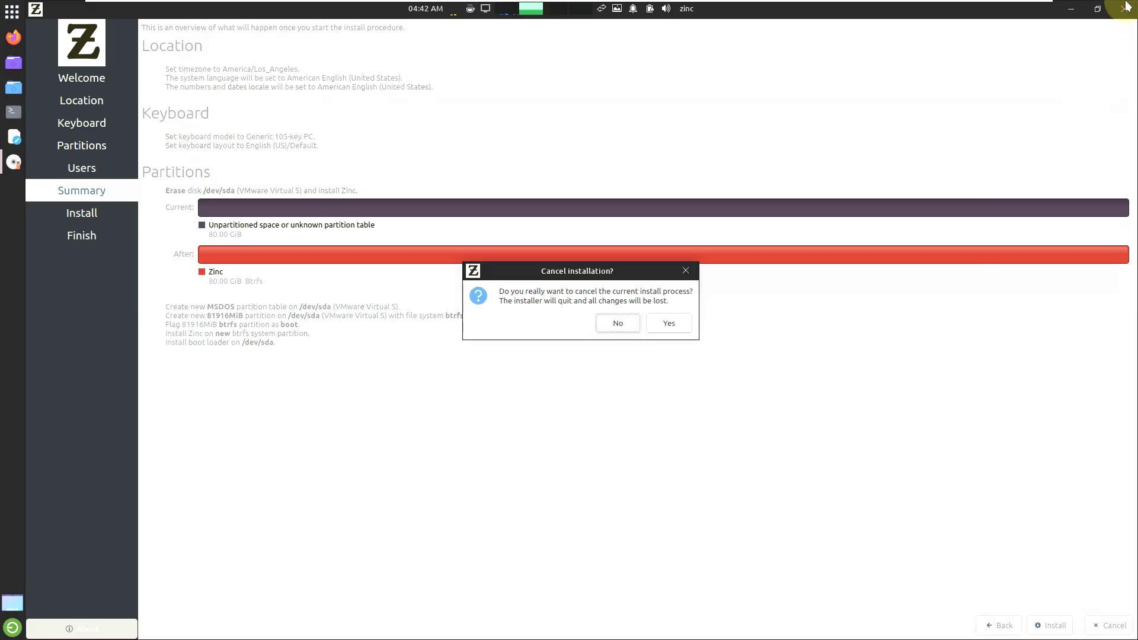
click(637, 323)
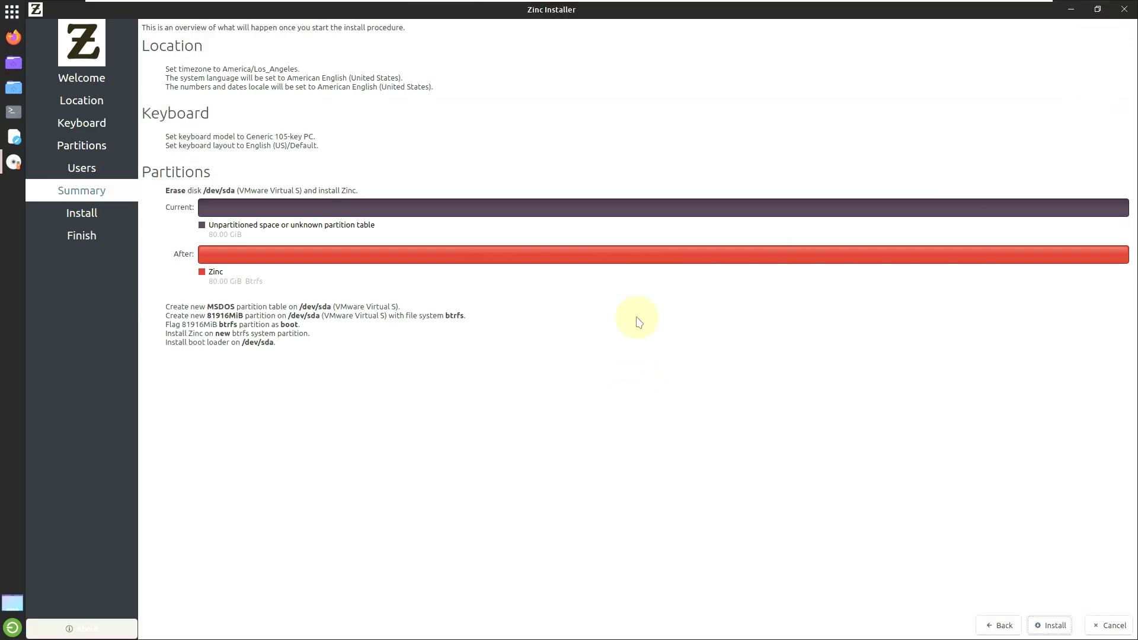
click(1125, 9)
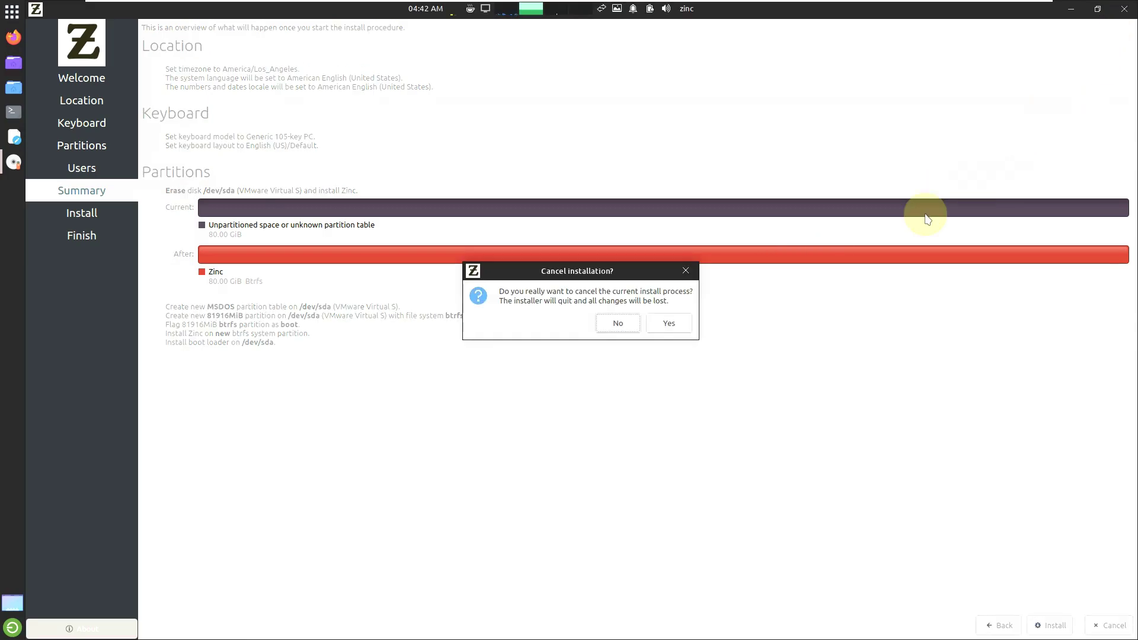
click(669, 323)
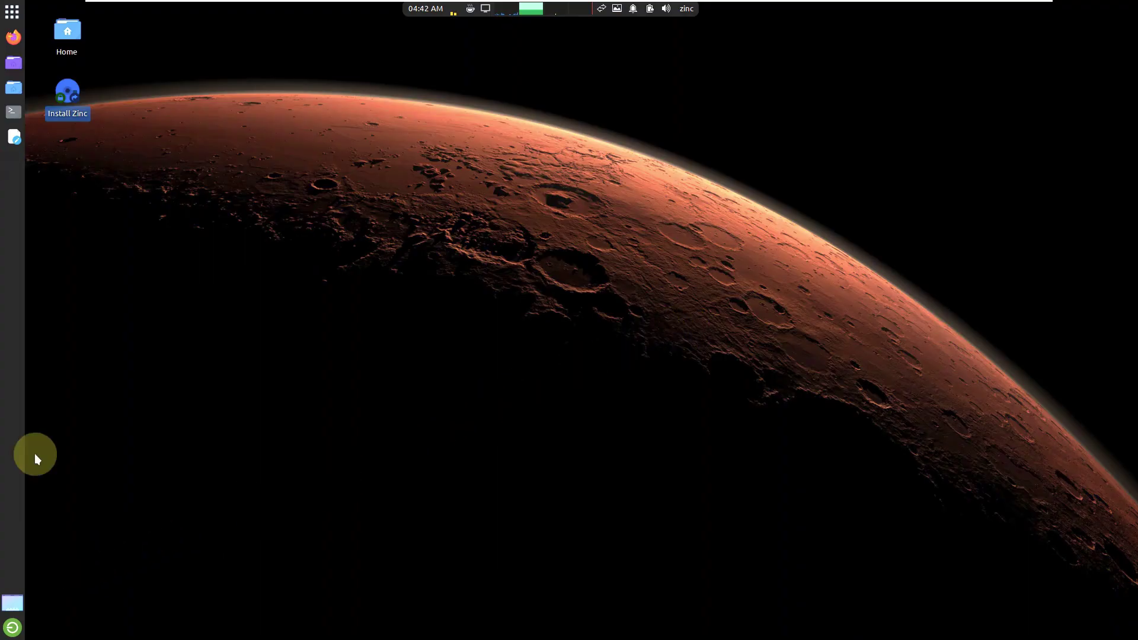
Step: Pick the blue forest wallpaper in Desktop Settings and close the dialog
click(12, 12)
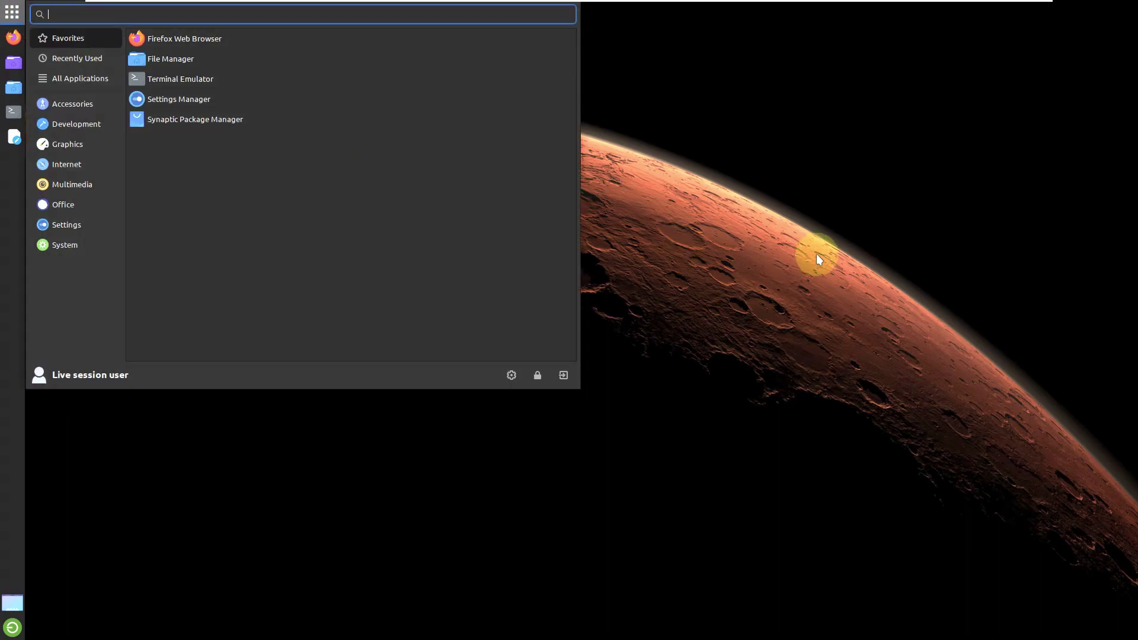
click(816, 259)
right_click(578, 153)
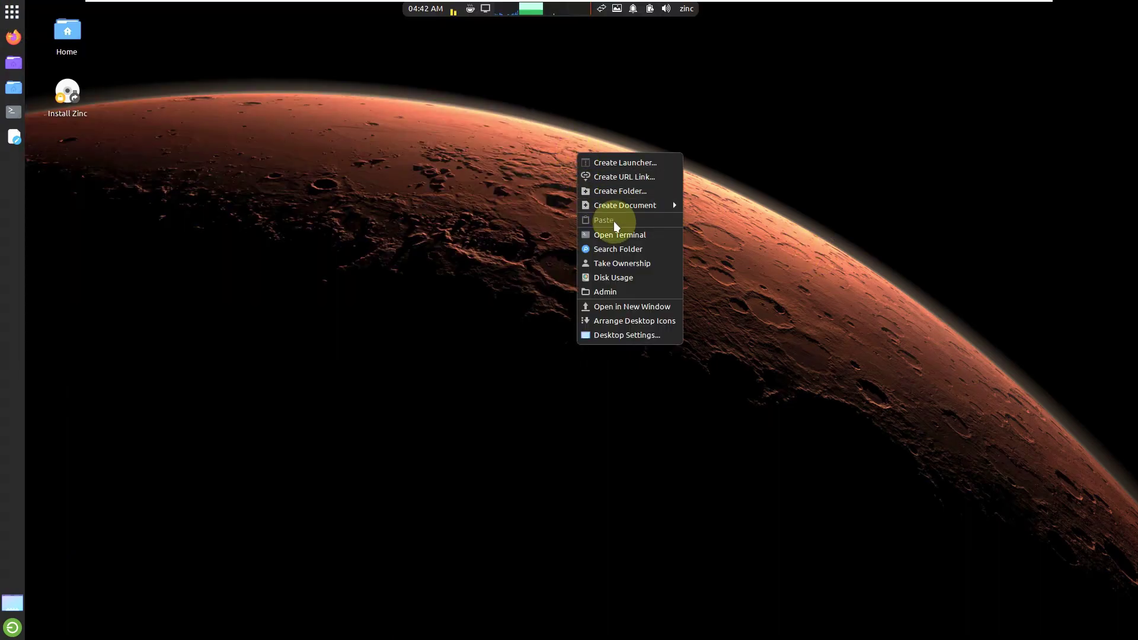
click(623, 333)
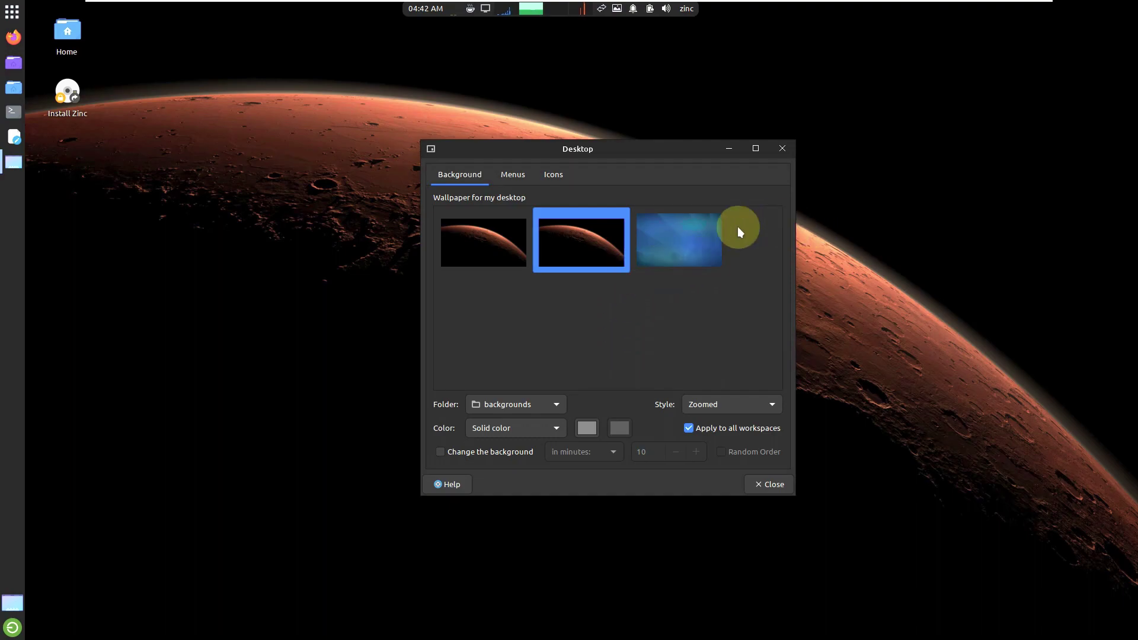
click(701, 231)
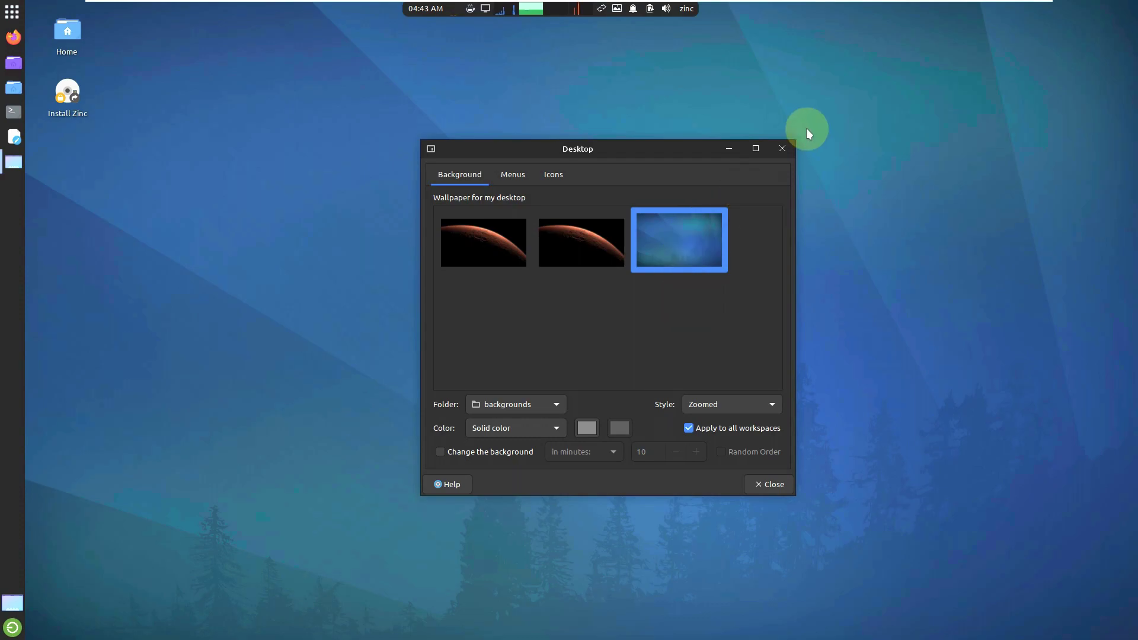
click(781, 148)
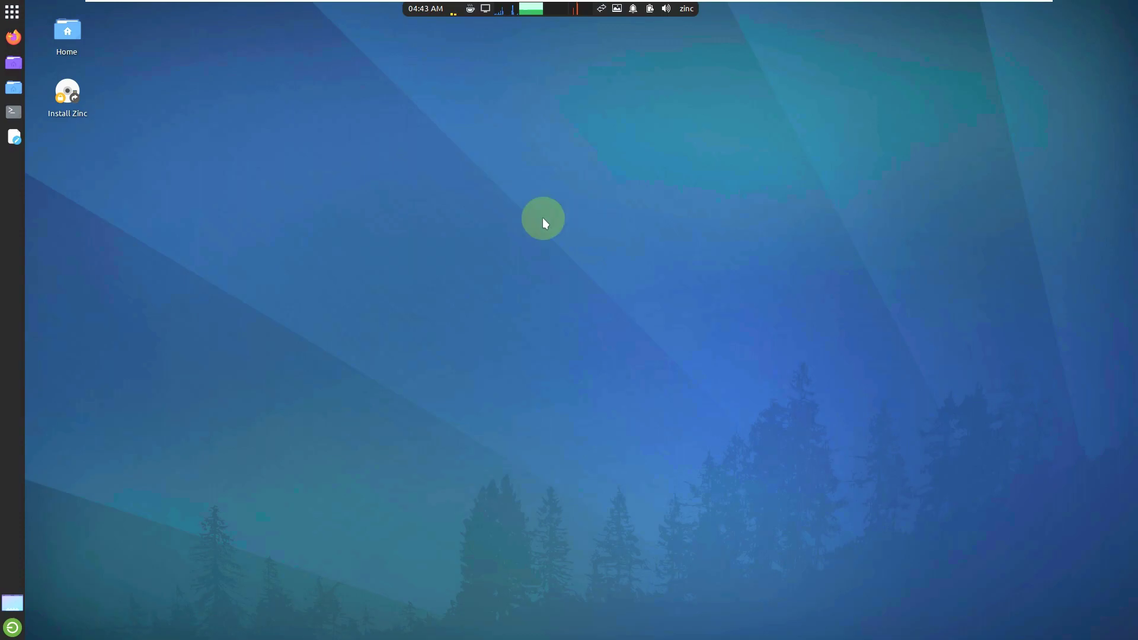
Step: Scroll through All Applications in the Whisker menu, then show the Accessories category
click(12, 13)
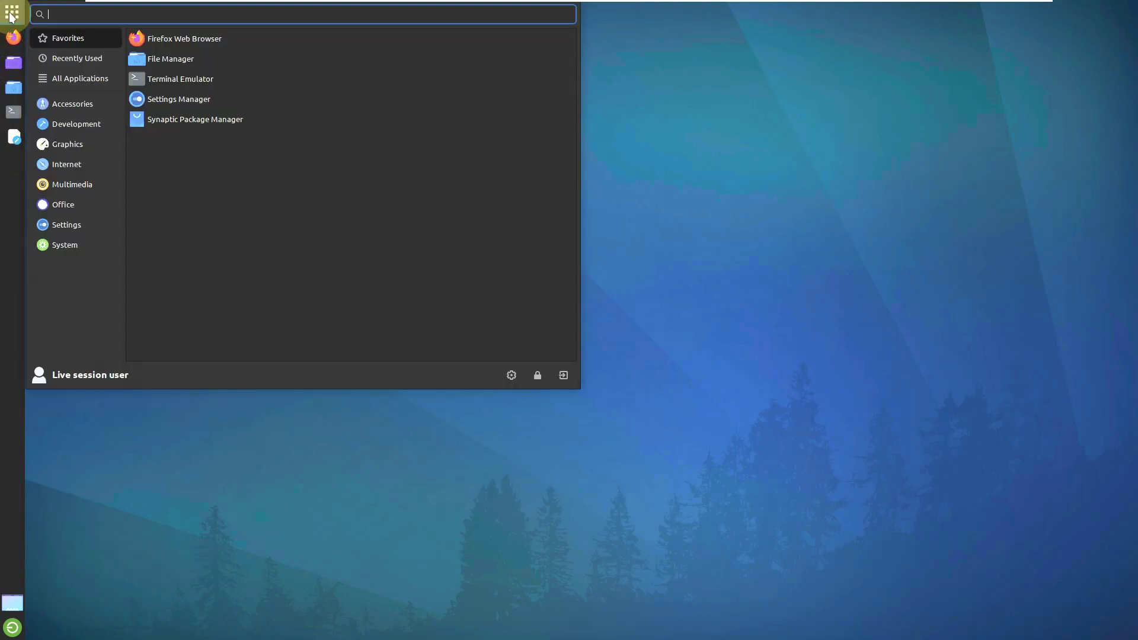
click(62, 84)
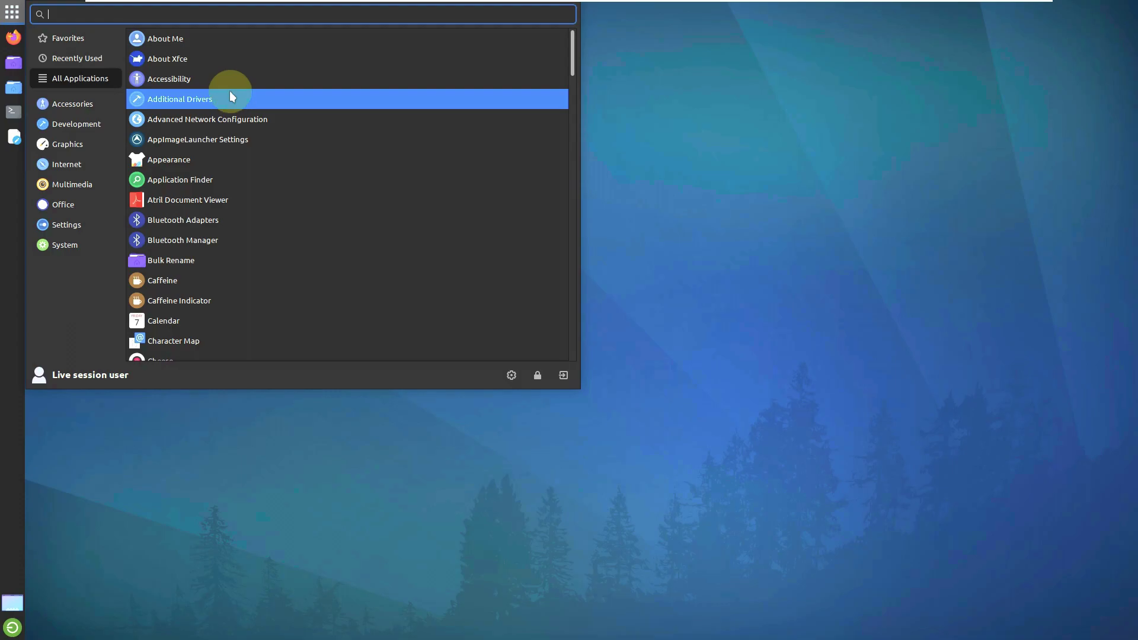
scroll(234, 116, down, 3)
scroll(235, 117, down, 4)
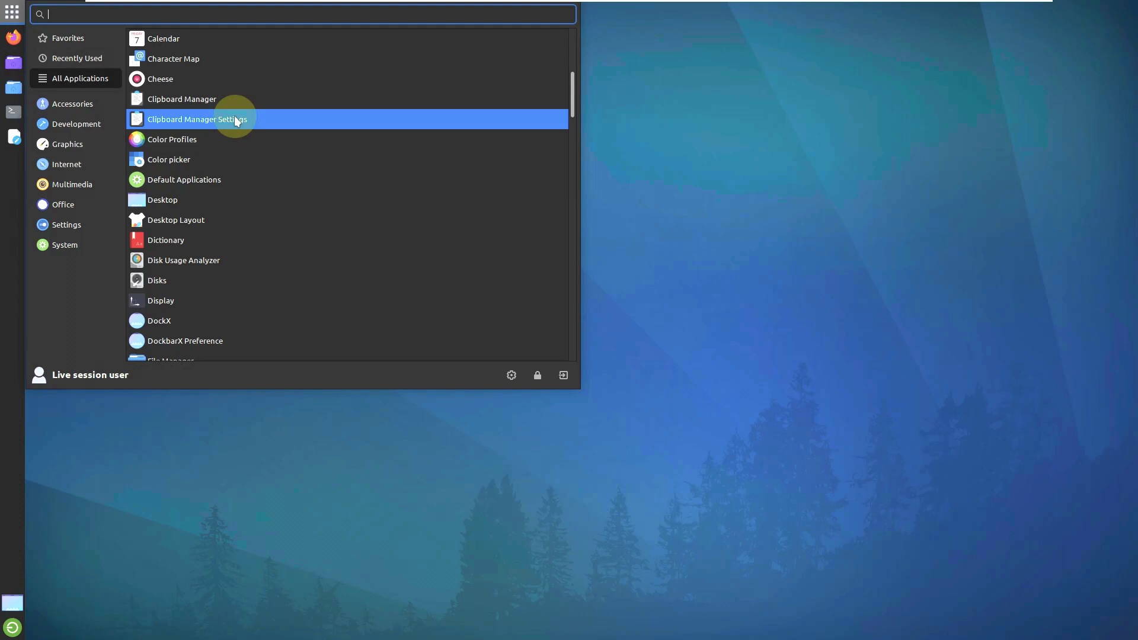
scroll(236, 120, down, 1)
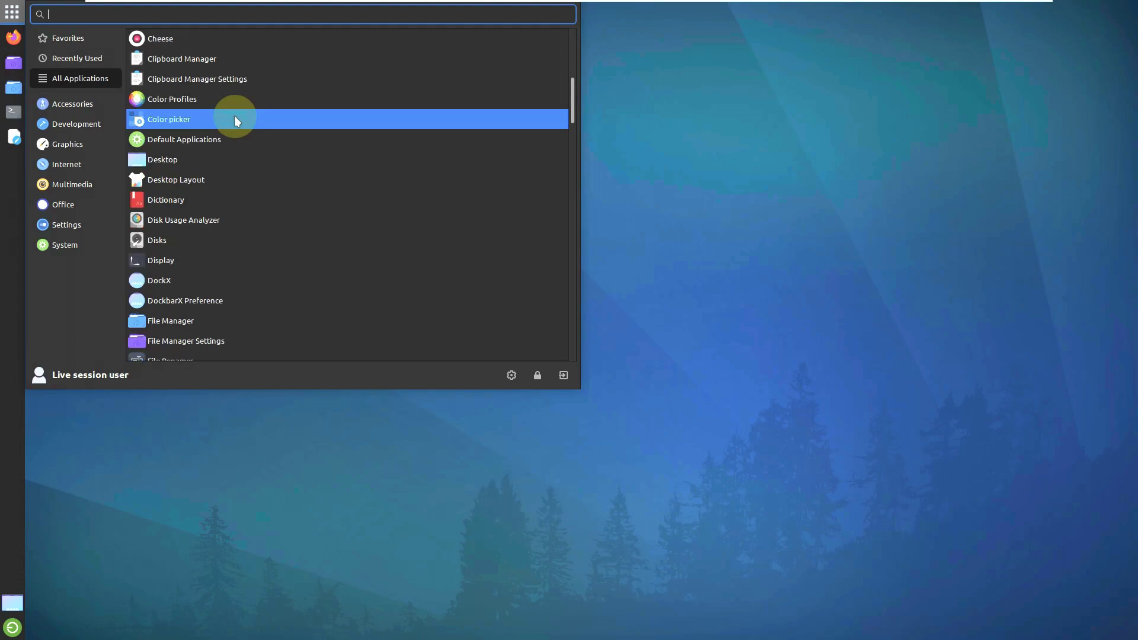
scroll(234, 116, down, 4)
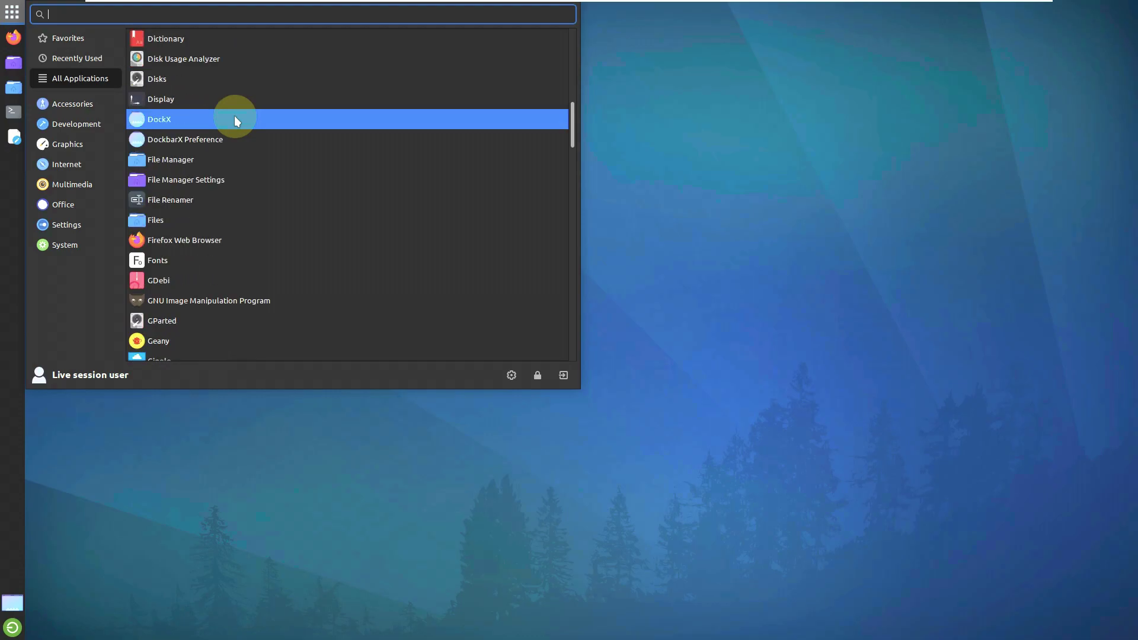
scroll(233, 115, down, 2)
scroll(234, 116, down, 2)
scroll(236, 121, down, 4)
scroll(269, 155, down, 1)
scroll(269, 153, down, 6)
scroll(269, 153, down, 8)
scroll(269, 153, down, 5)
scroll(269, 153, down, 5)
scroll(269, 153, down, 3)
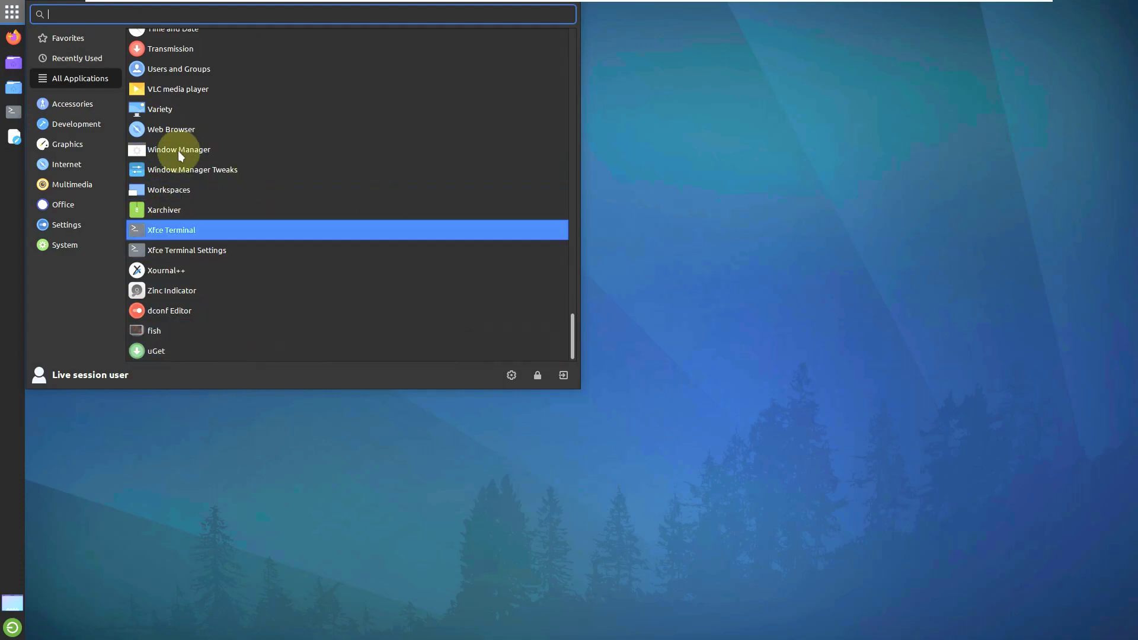
click(80, 102)
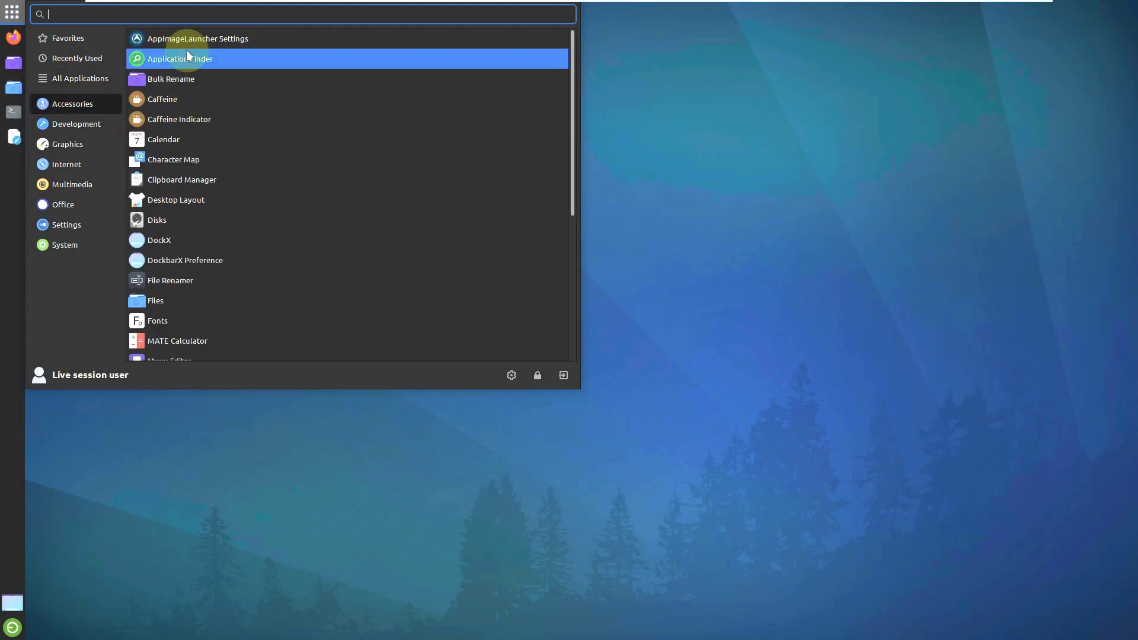
scroll(196, 131, down, 5)
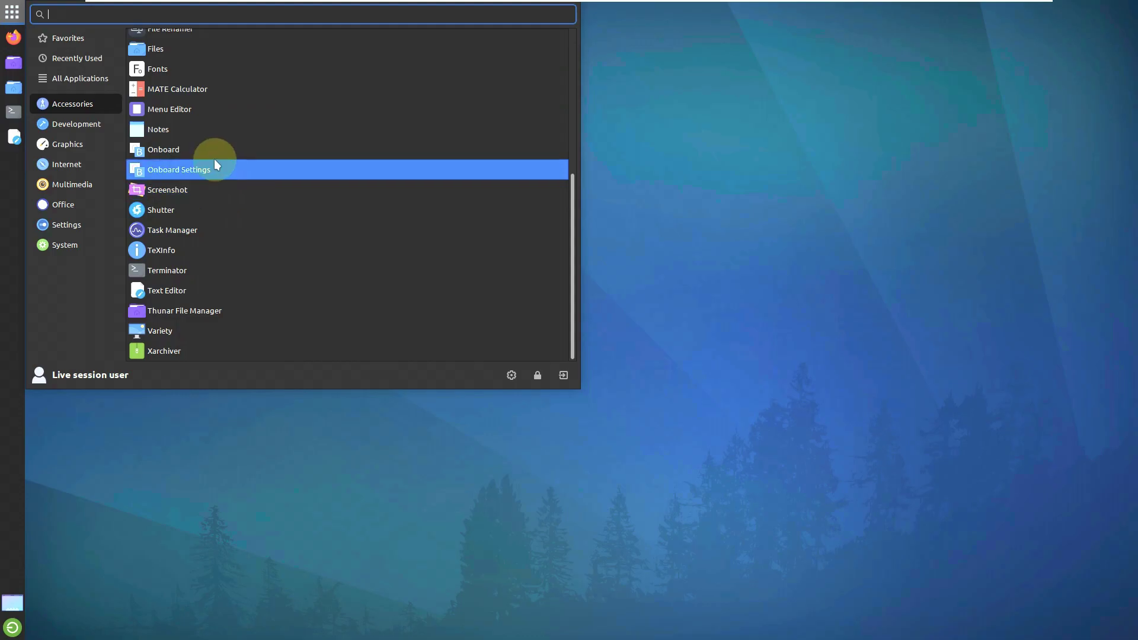
Step: Launch Task Manager maximized and make its CPU and memory graphs taller
click(216, 230)
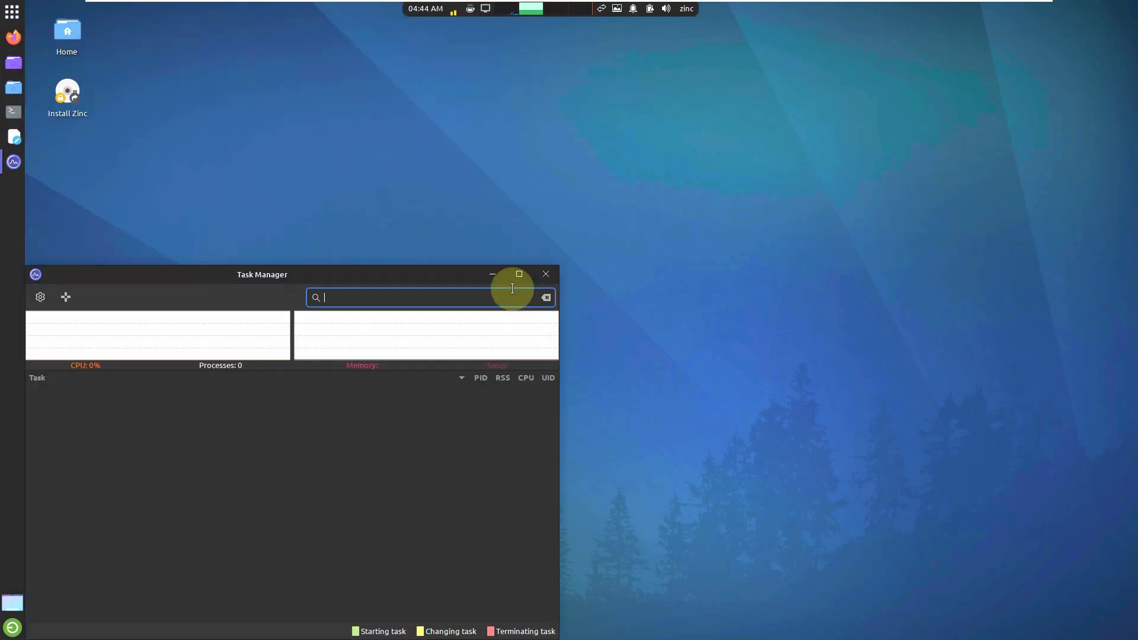
click(515, 274)
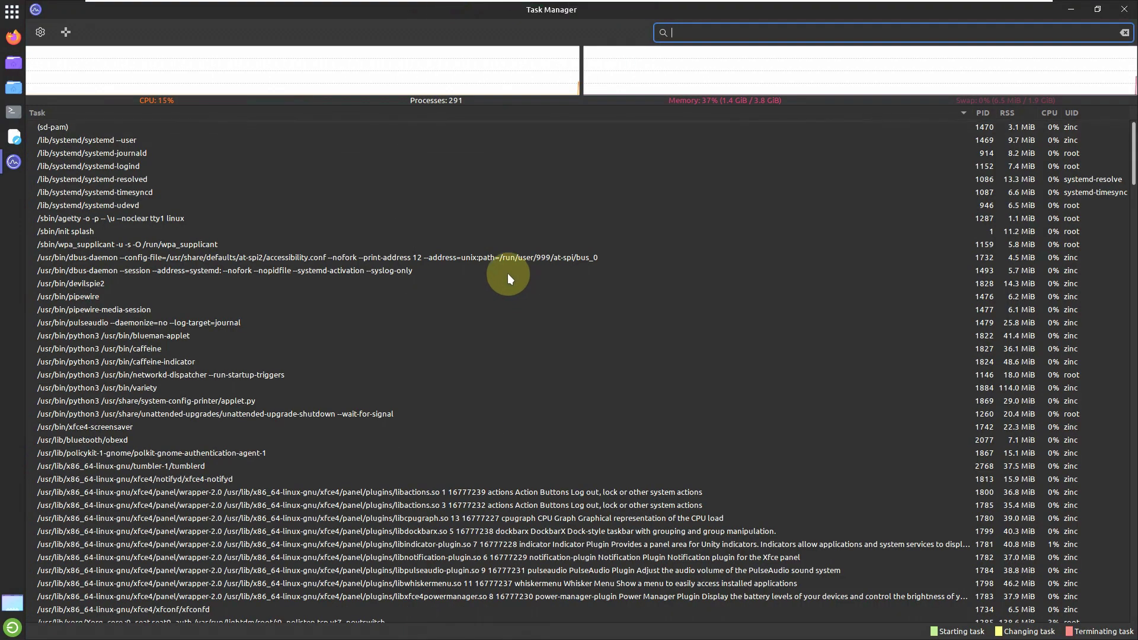
drag(581, 111, 585, 232)
Step: Scroll through the roughly 290 running processes, then close Task Manager
scroll(586, 232, down, 10)
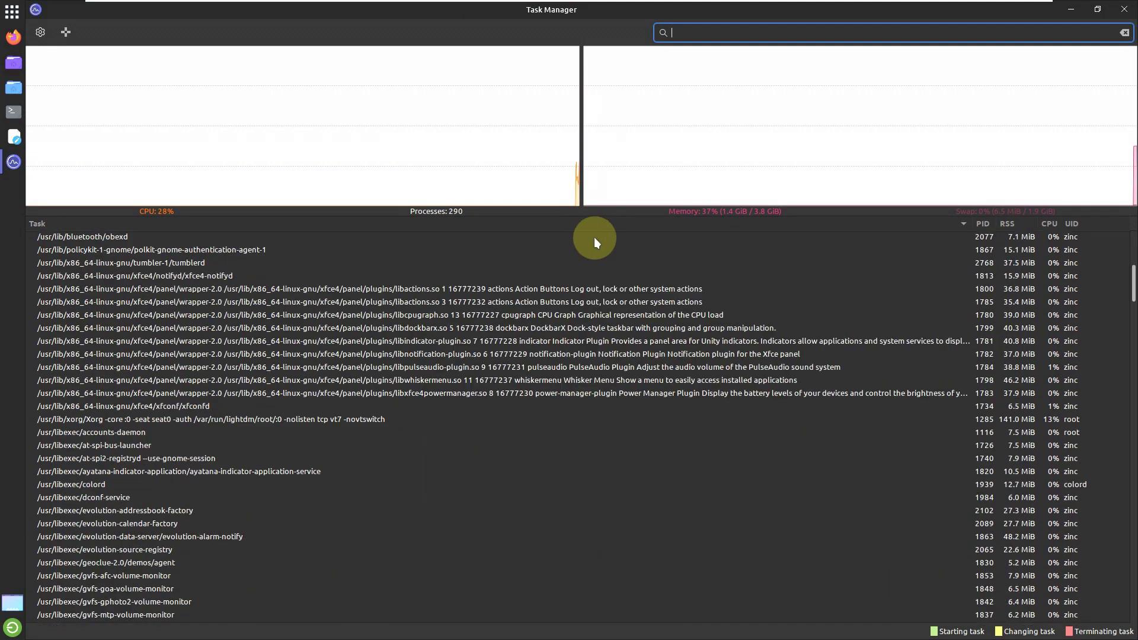
click(1136, 375)
drag(1135, 374, 1132, 636)
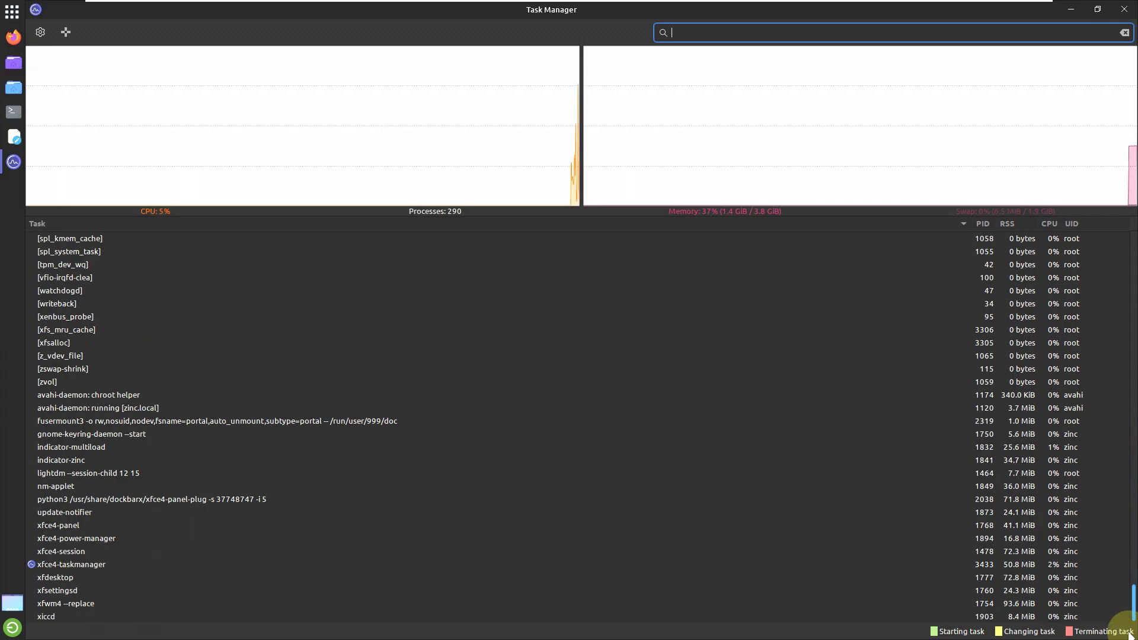
click(1132, 249)
click(1125, 9)
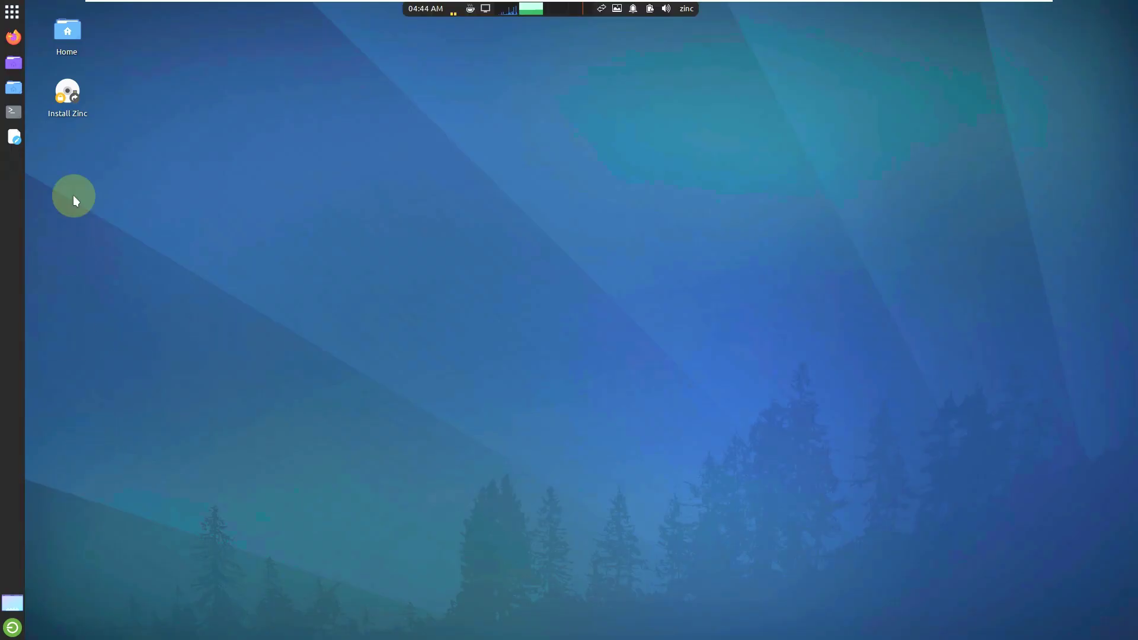
Step: Launch GIMP 2.10 from the Graphics category of the Whisker menu
click(12, 13)
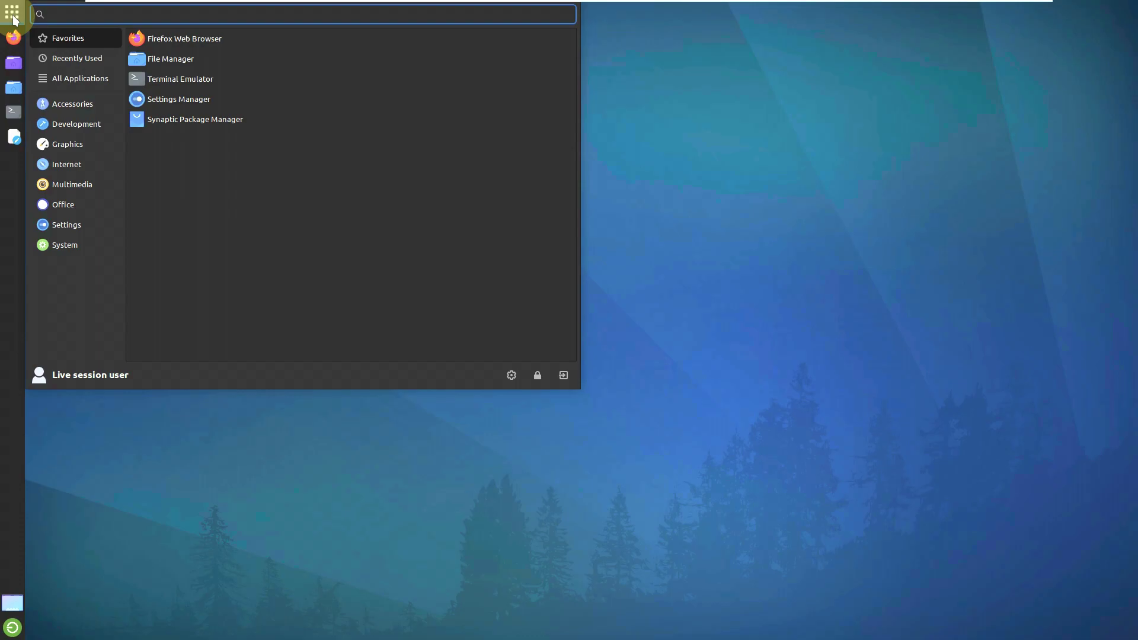
click(90, 101)
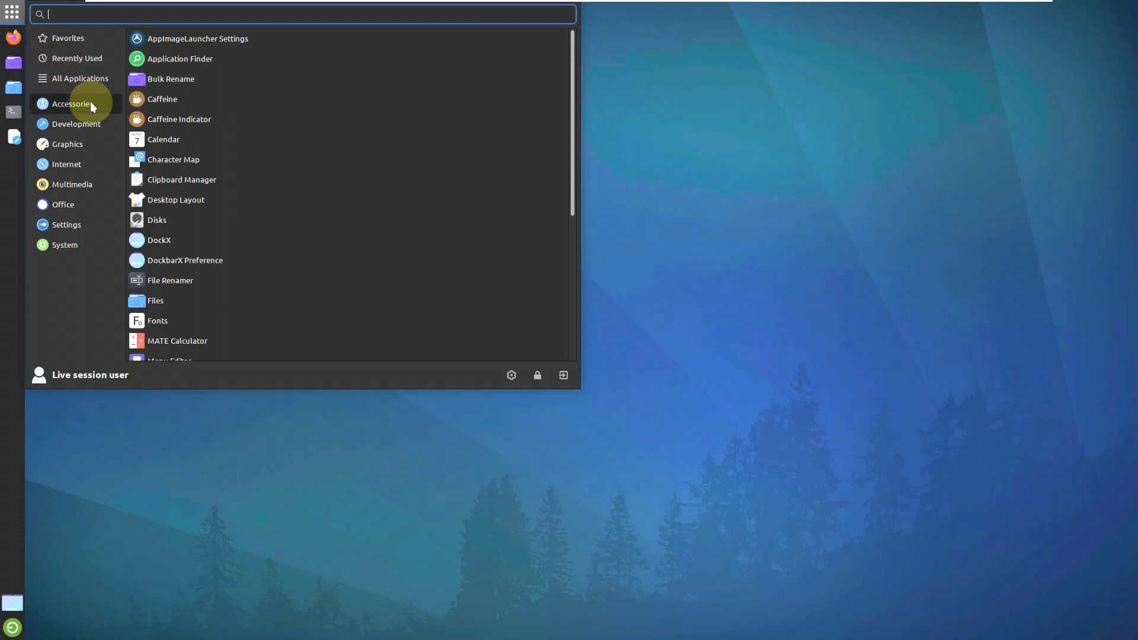
scroll(198, 130, down, 5)
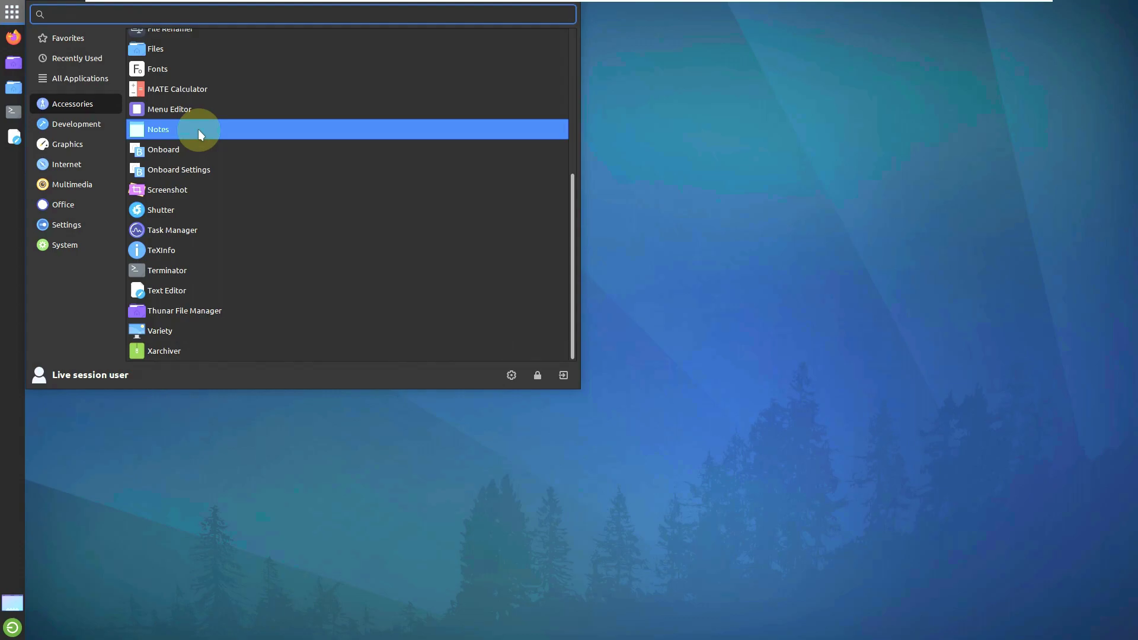
click(88, 123)
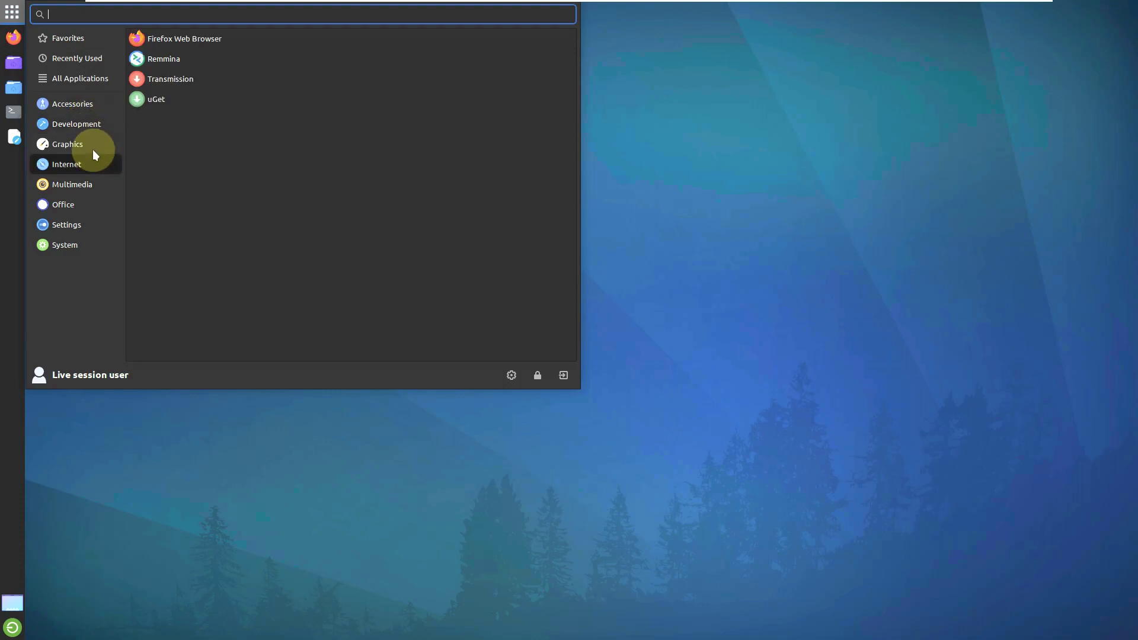
mouse_move(92, 147)
click(145, 59)
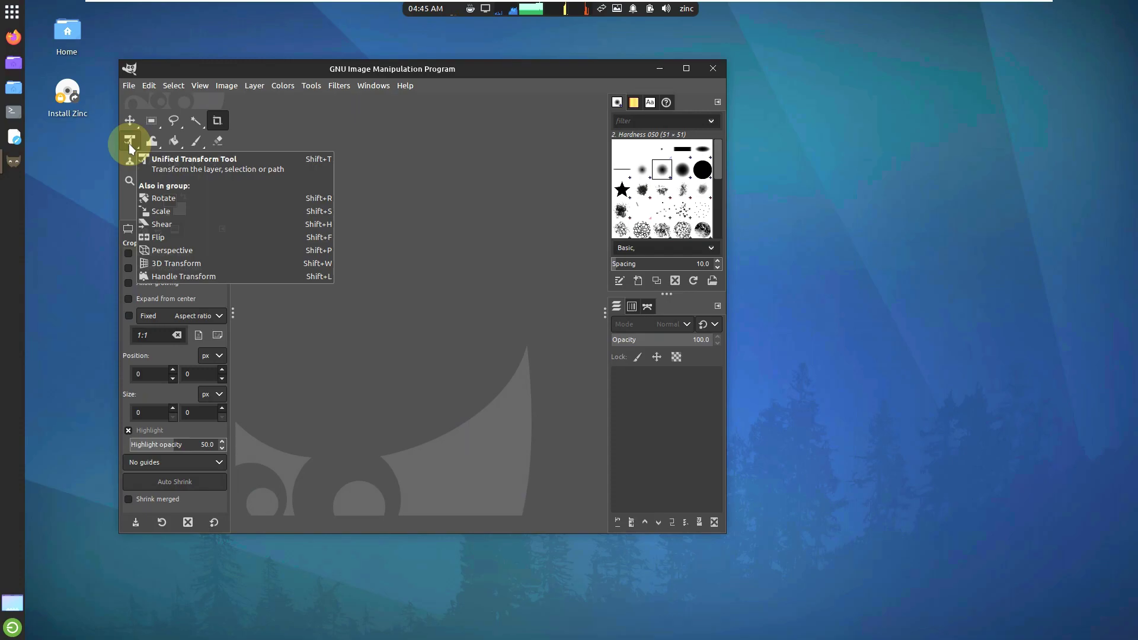
Step: View GIMP's About dialog showing version 2.10.30, then quit GIMP
click(406, 85)
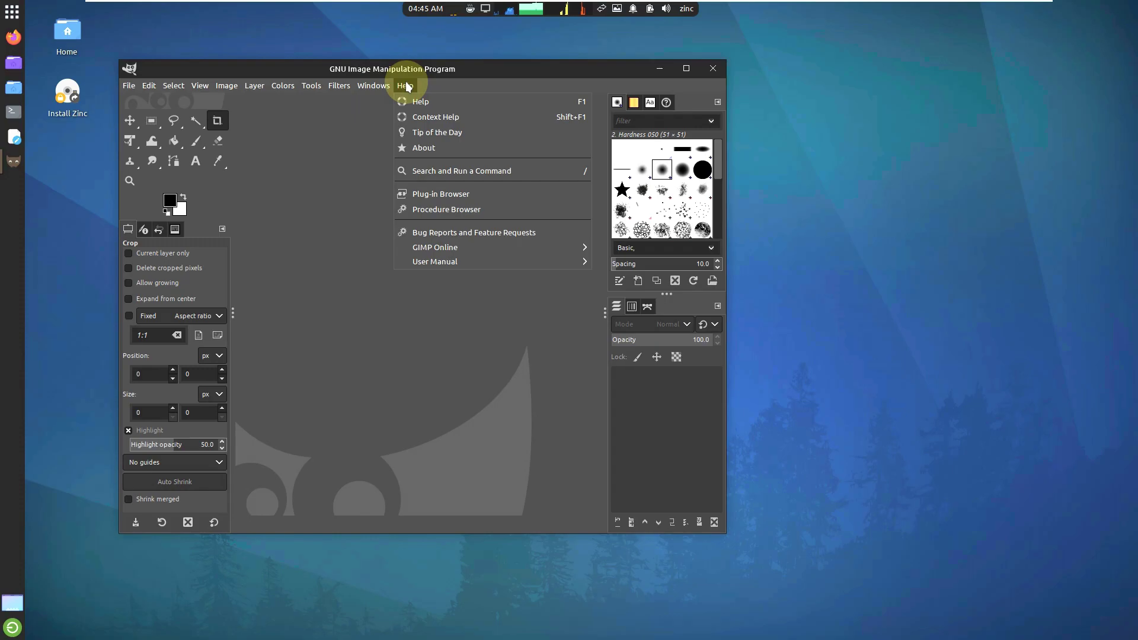
click(428, 149)
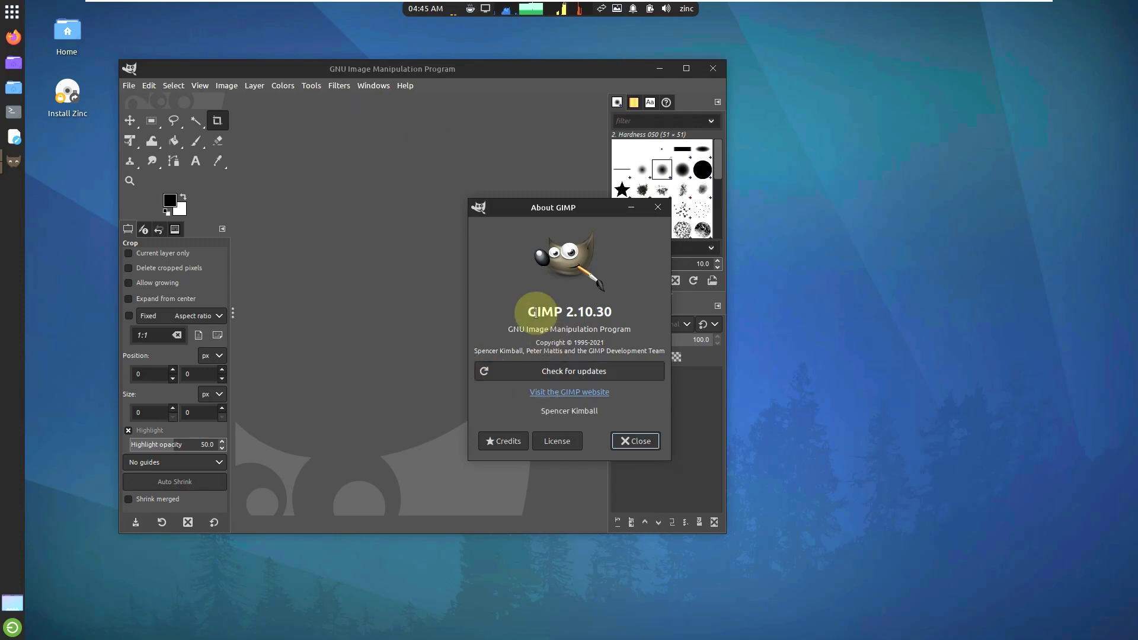
click(636, 441)
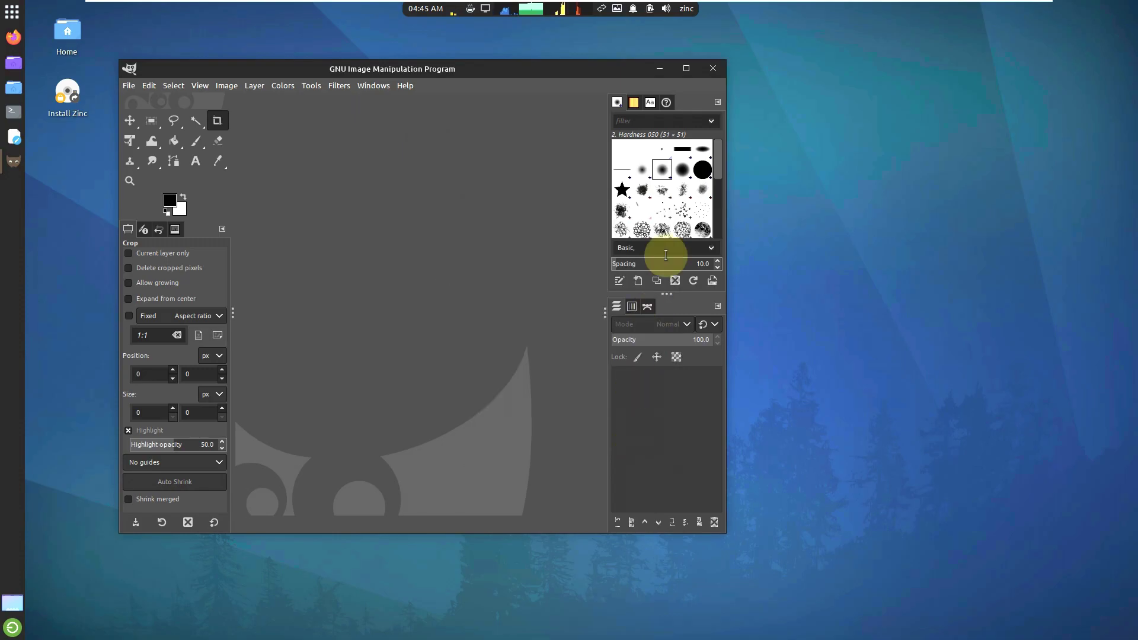
click(710, 69)
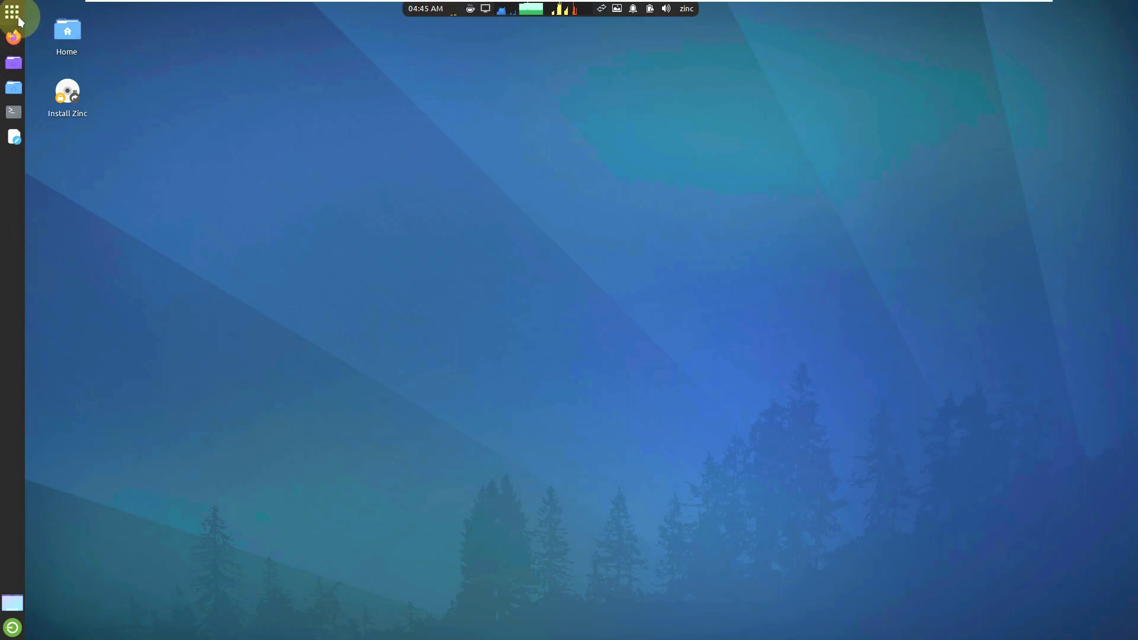
Step: Launch Inkscape from the Graphics category of the Whisker menu
click(12, 12)
click(71, 180)
mouse_move(71, 144)
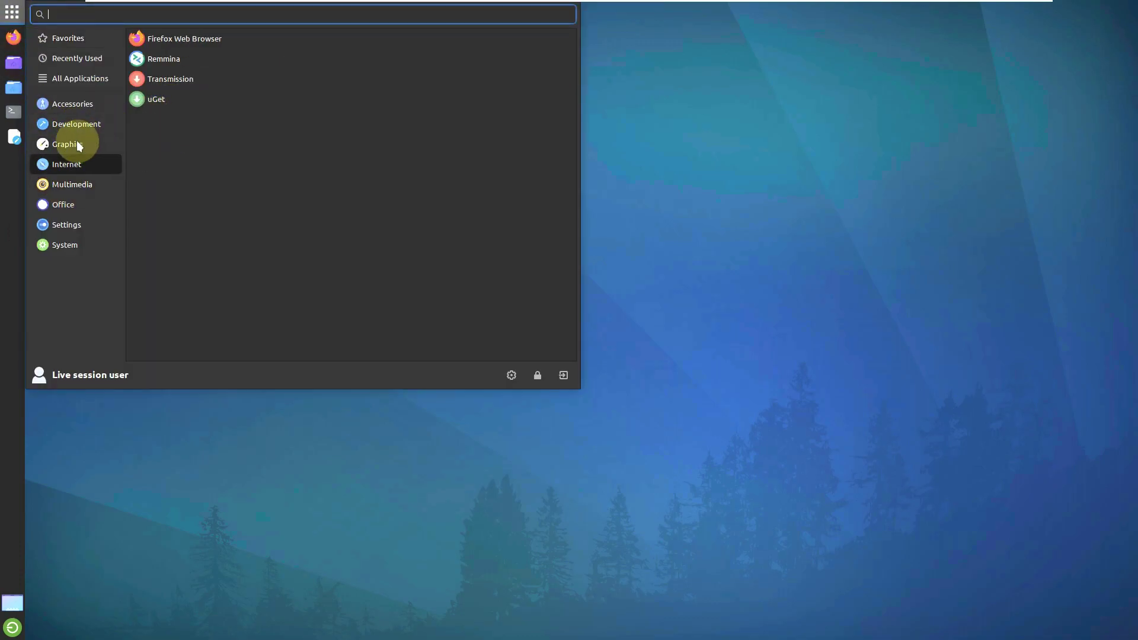
click(169, 83)
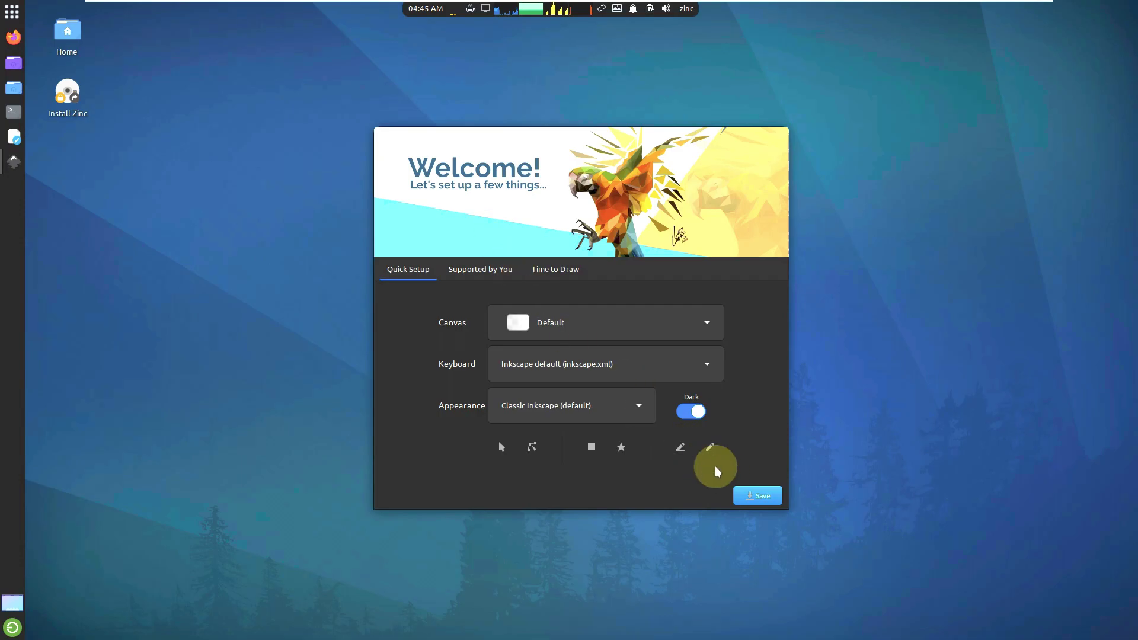
Step: Save the welcome quick-setup choices, pass the supporter page, and start a New Document
click(758, 495)
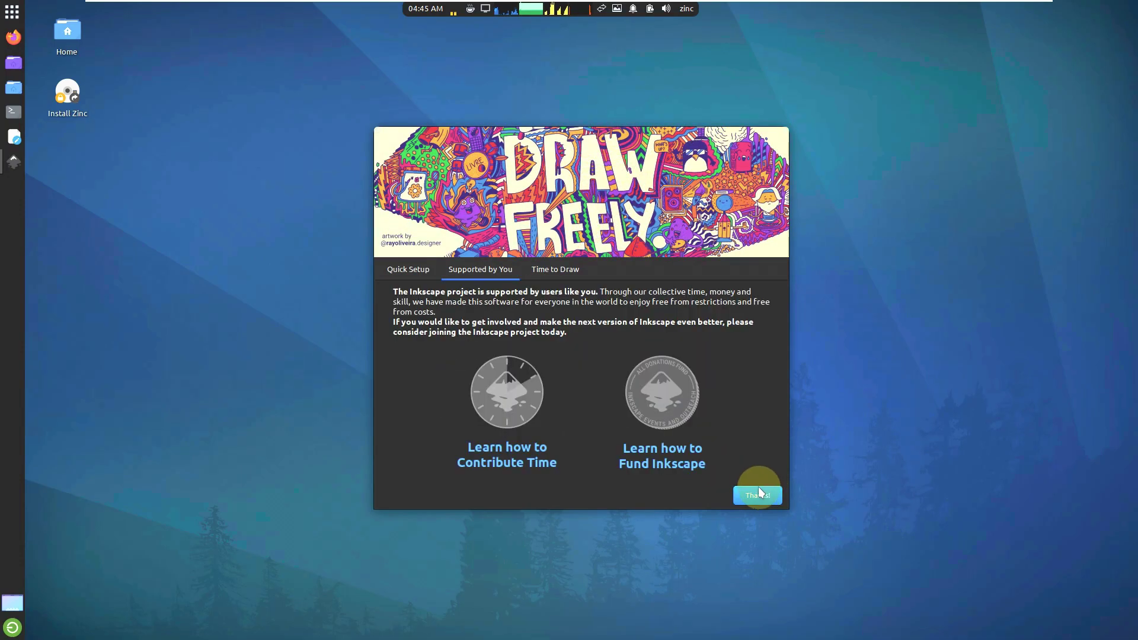
click(764, 495)
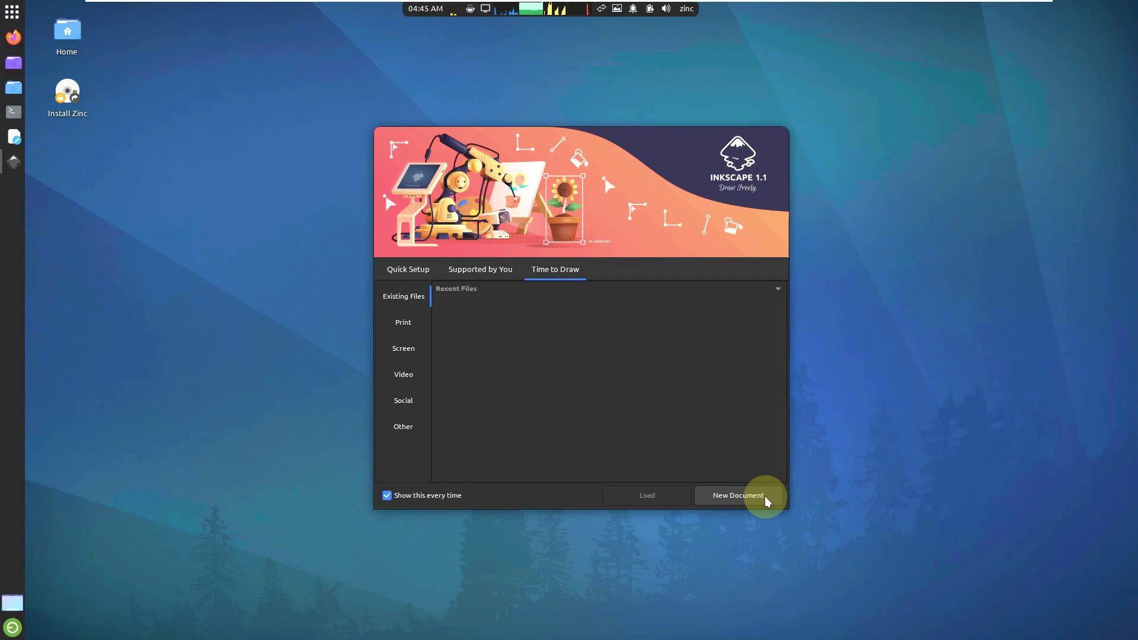
click(764, 496)
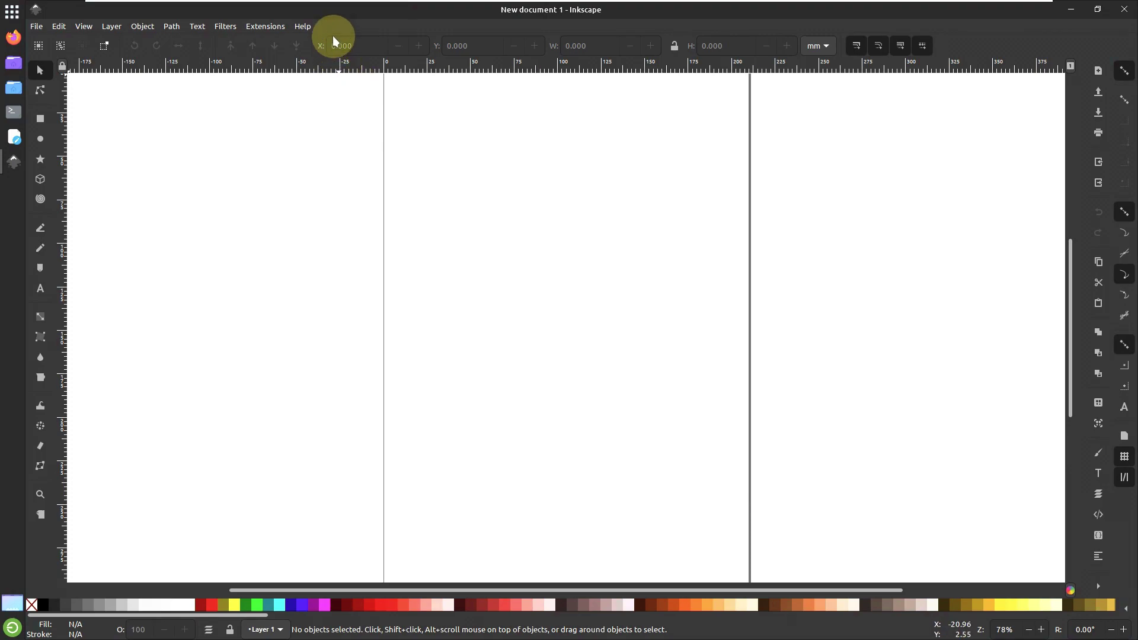
Step: View Inkscape's About dialog for version 1.1.2 twice, then quit Inkscape
click(303, 27)
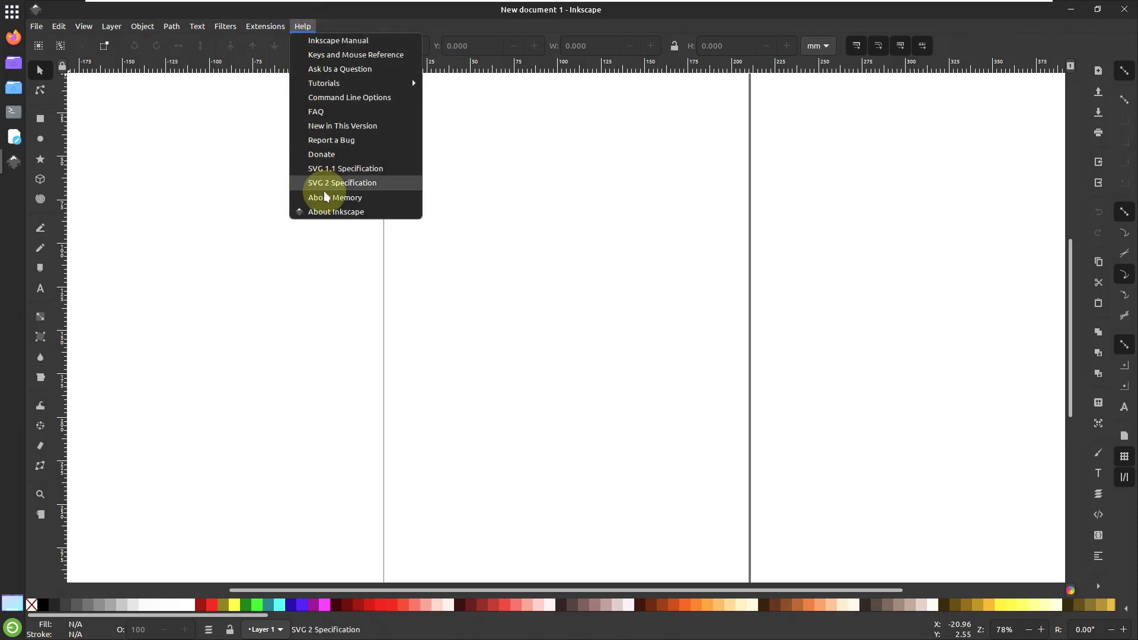
click(328, 211)
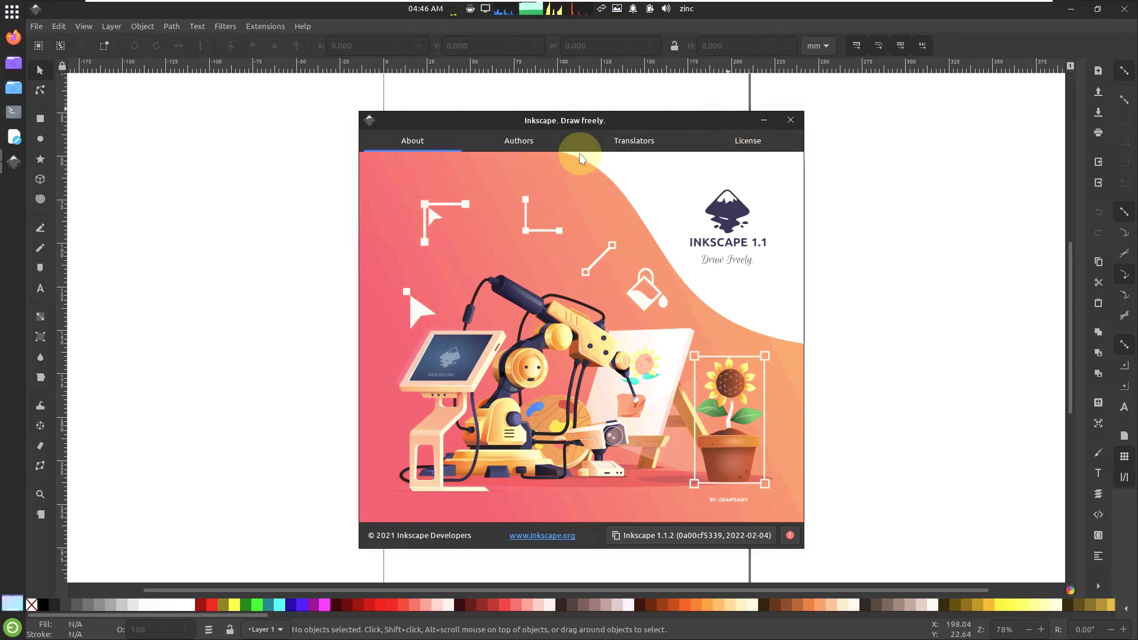
click(790, 119)
click(303, 26)
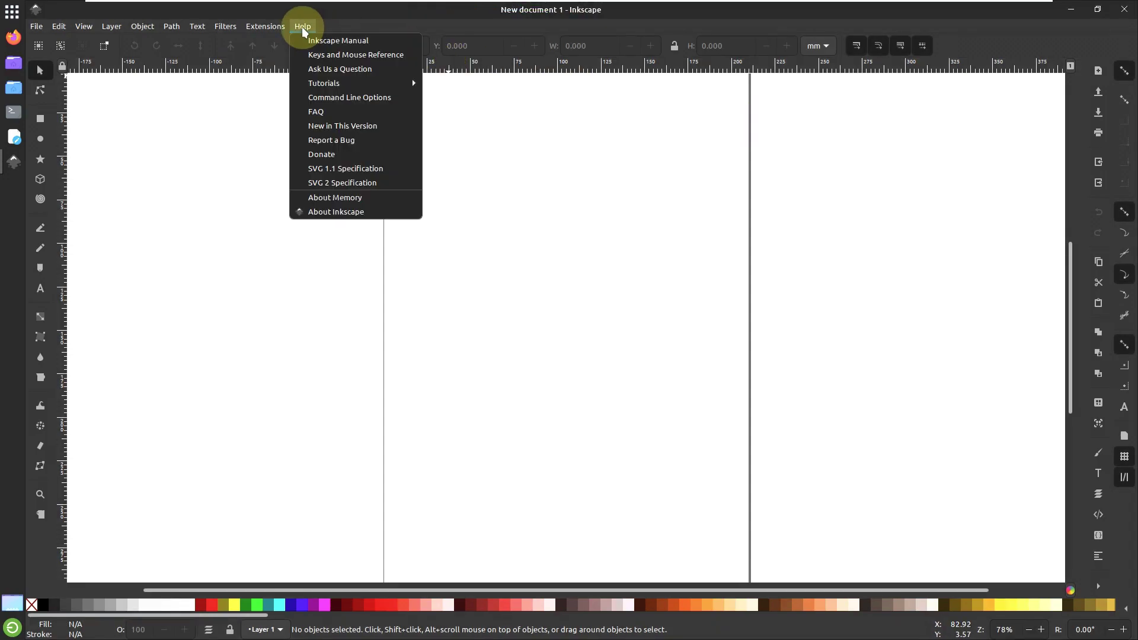
click(333, 211)
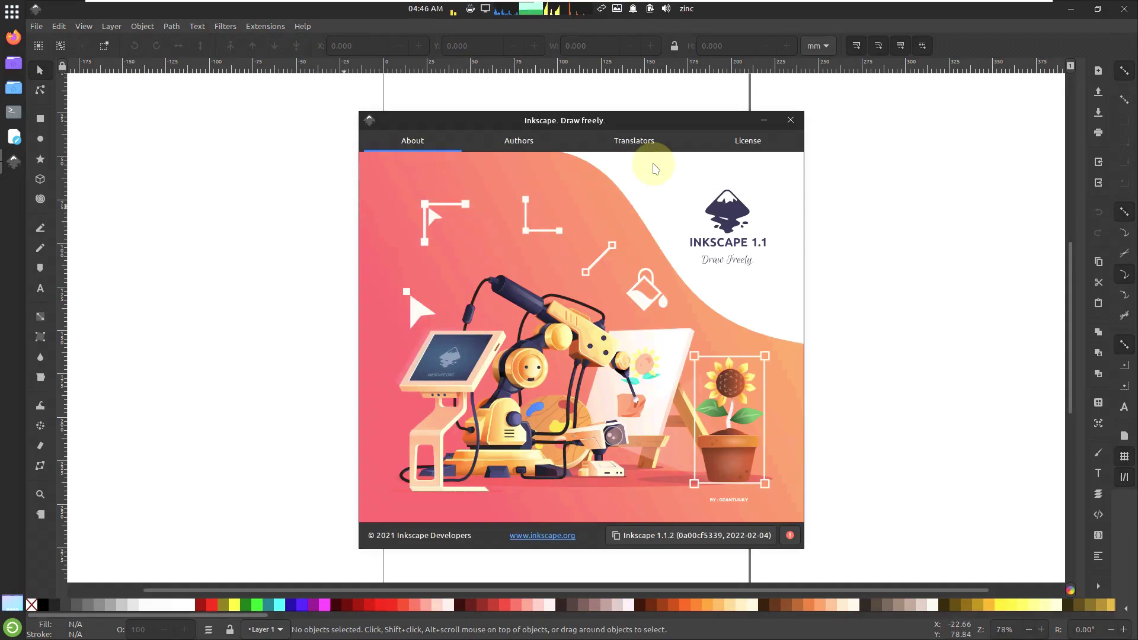
click(790, 120)
click(1124, 9)
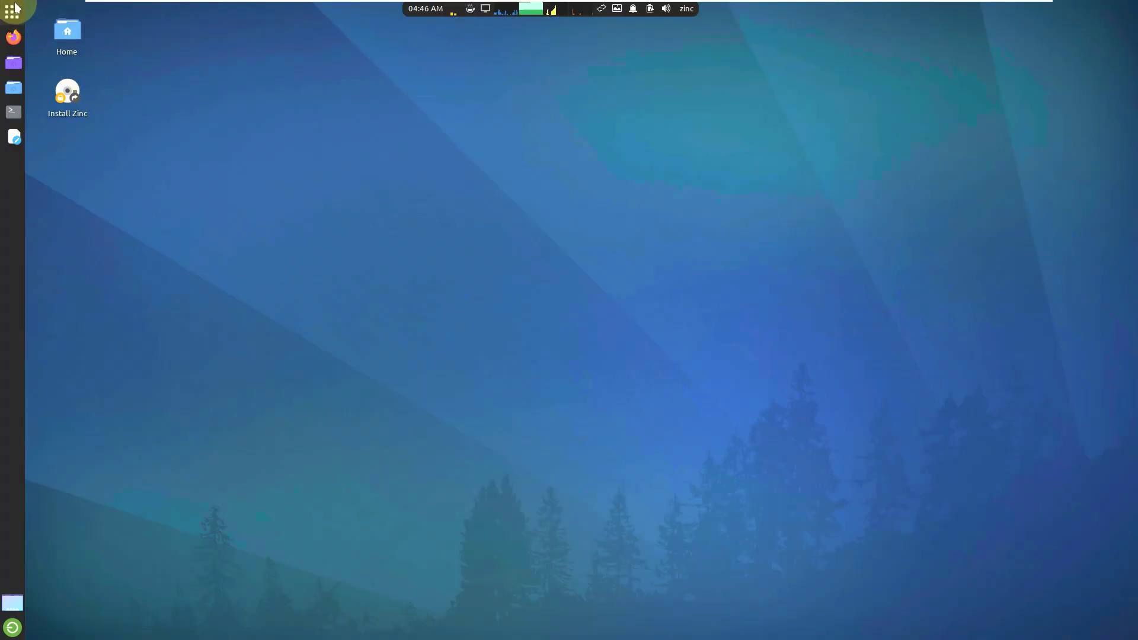
Step: Launch VLC media player from the Multimedia category of the Whisker menu
click(13, 10)
click(72, 166)
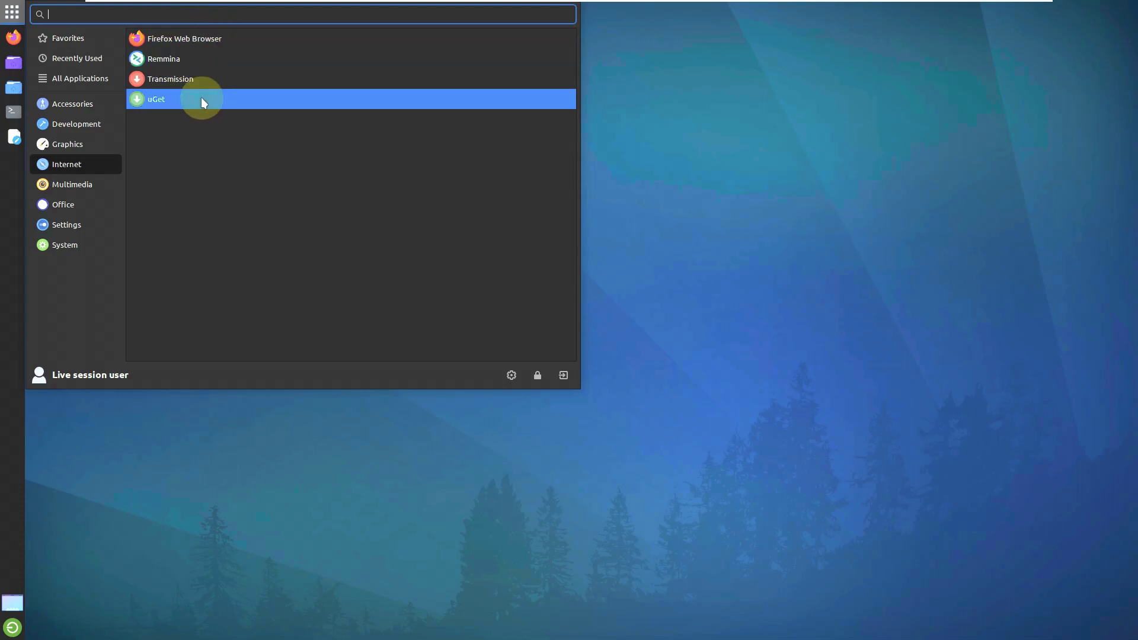
click(89, 185)
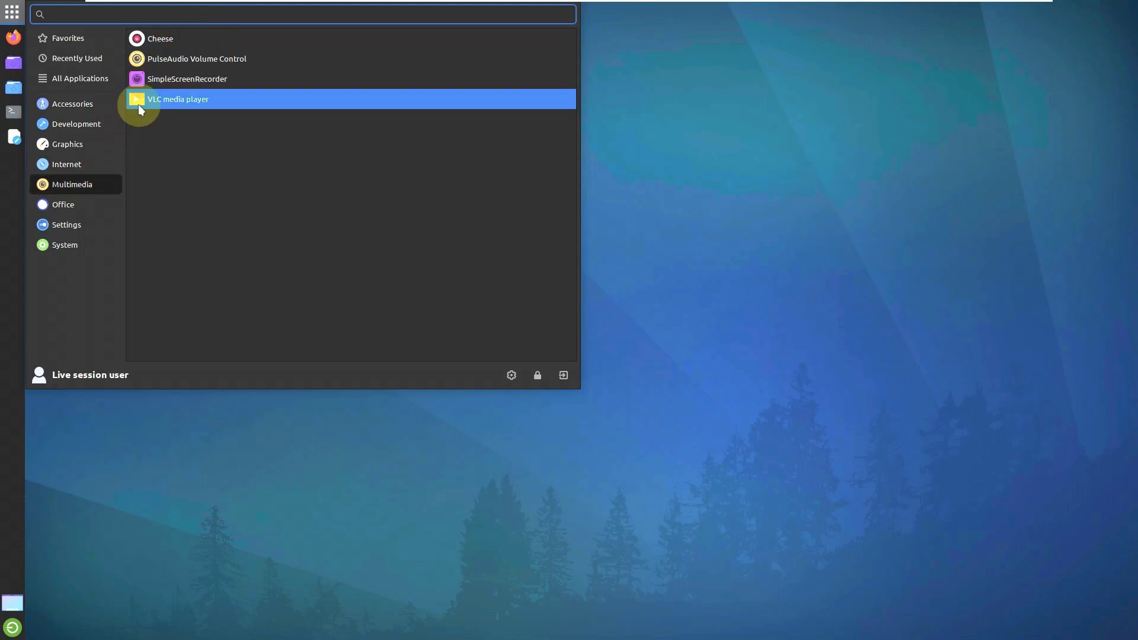
click(138, 104)
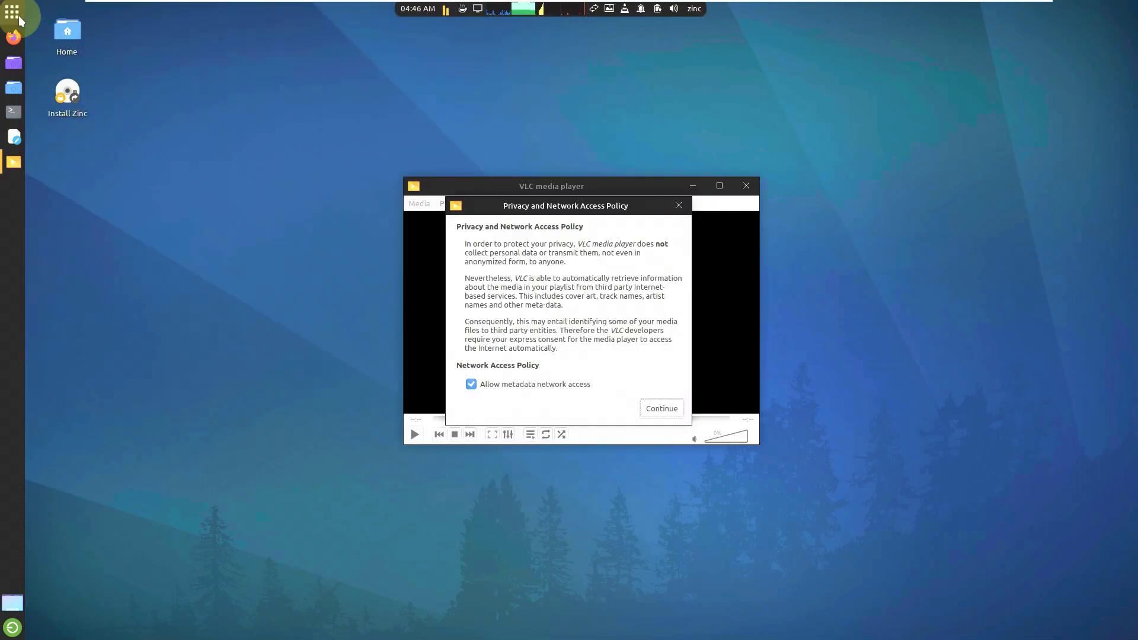
Step: Launch LibreOffice from the Office category and dismiss VLC's privacy and network access notice
click(19, 16)
click(66, 144)
click(84, 205)
click(83, 185)
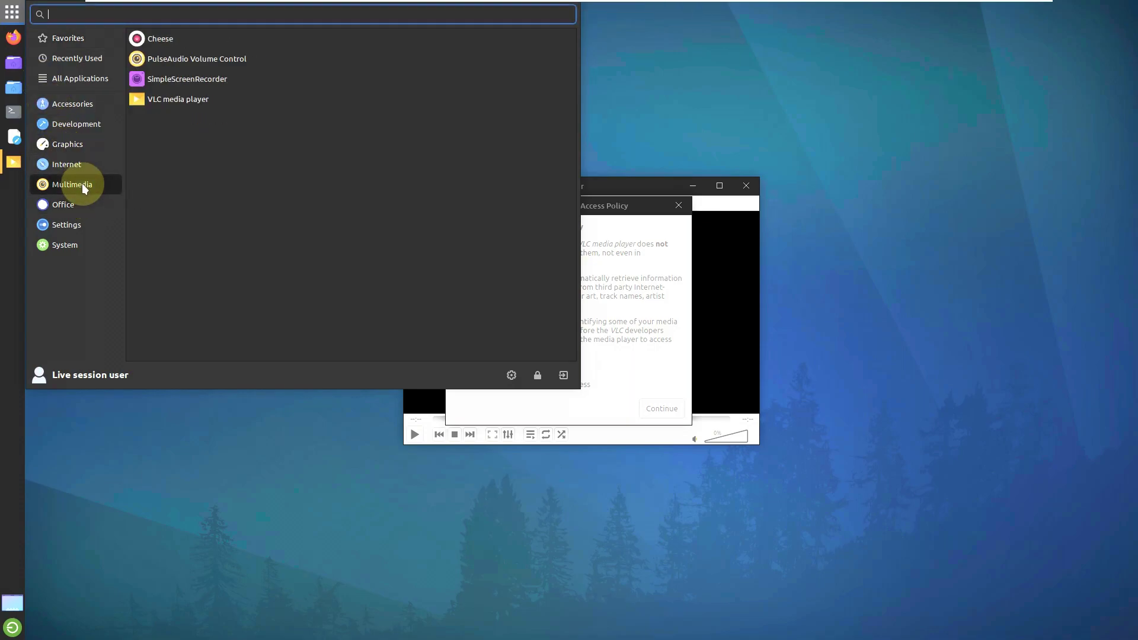
click(82, 205)
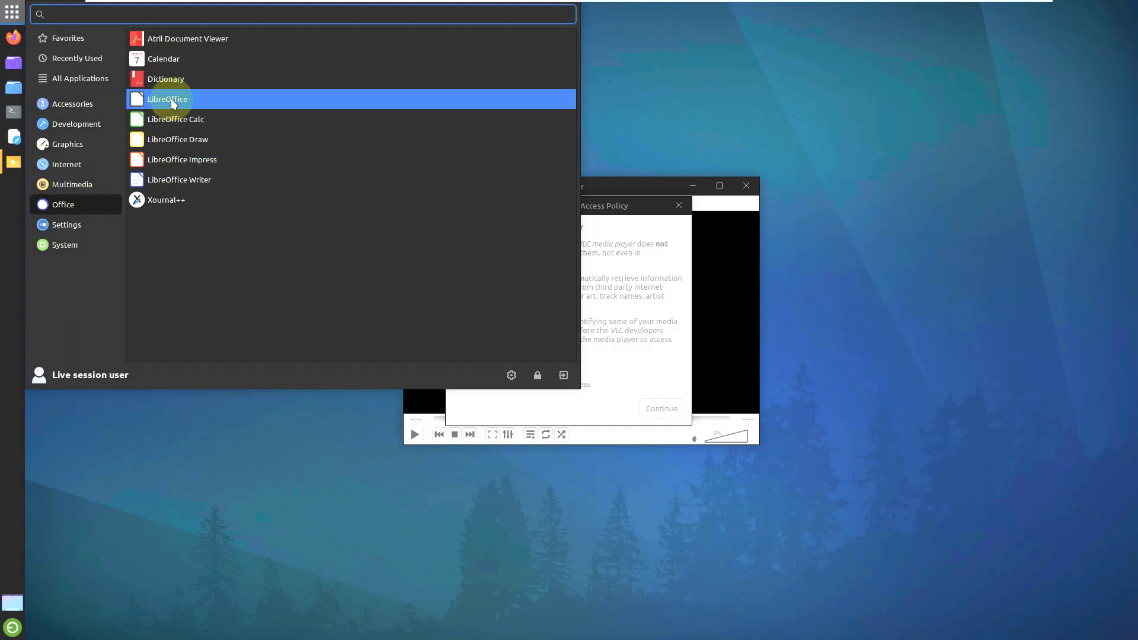
click(172, 102)
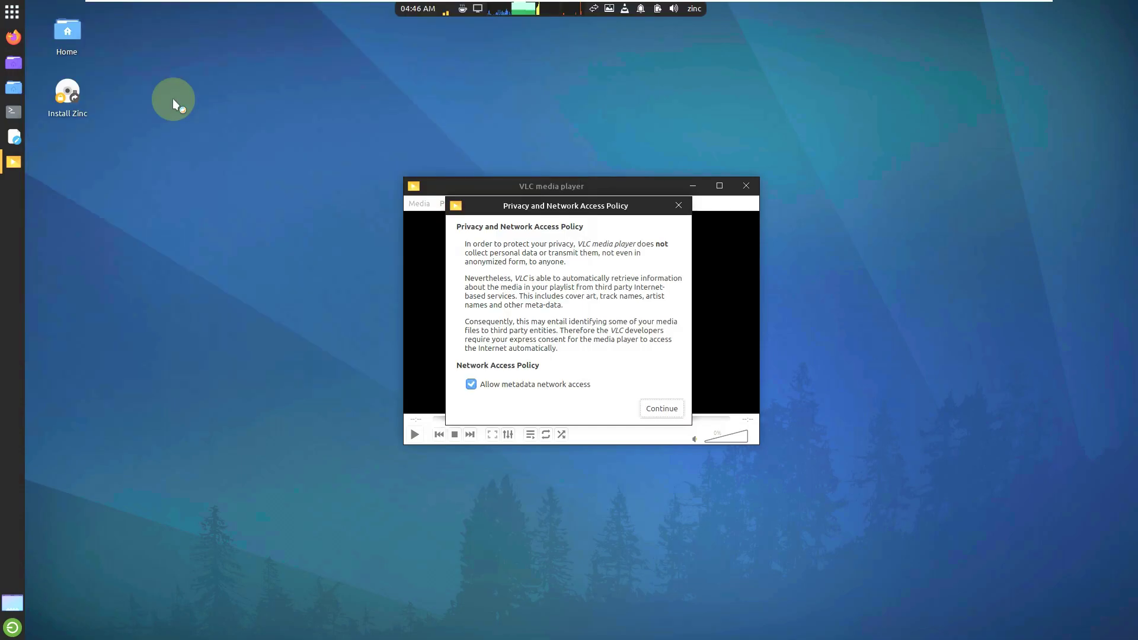
click(678, 206)
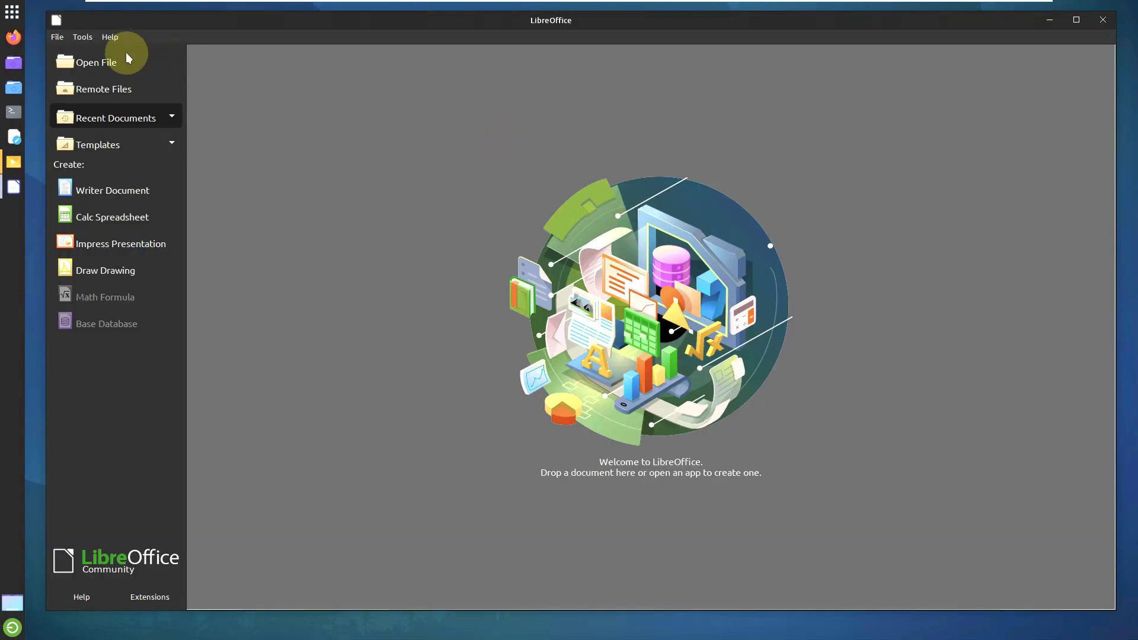
Step: View the About details for LibreOffice 7.3.7.2, then close LibreOffice
click(110, 38)
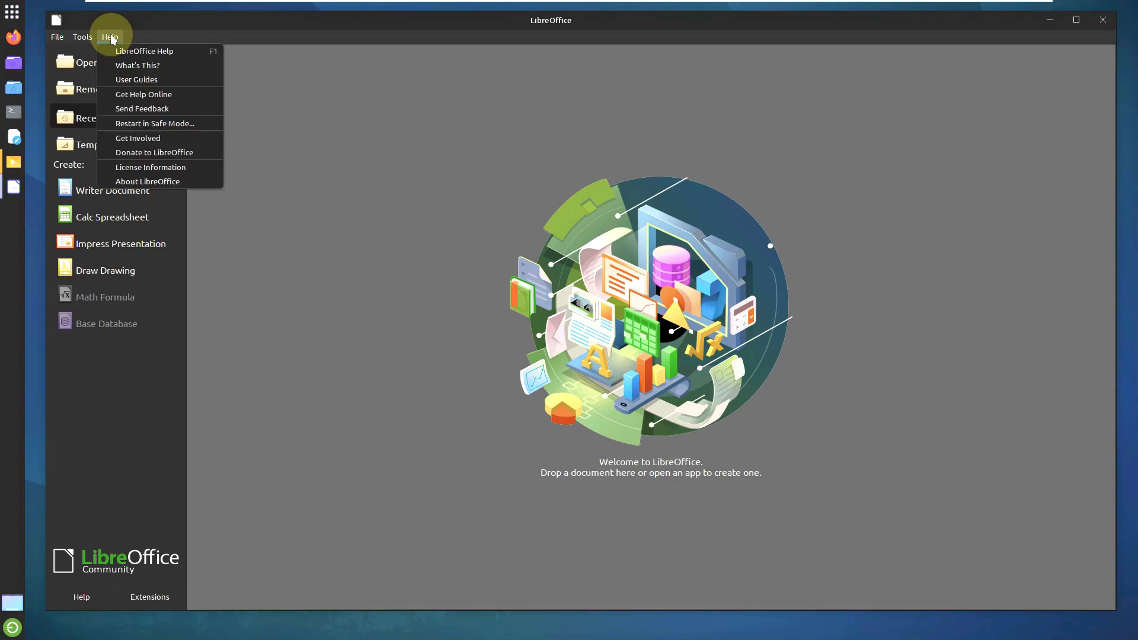
click(151, 181)
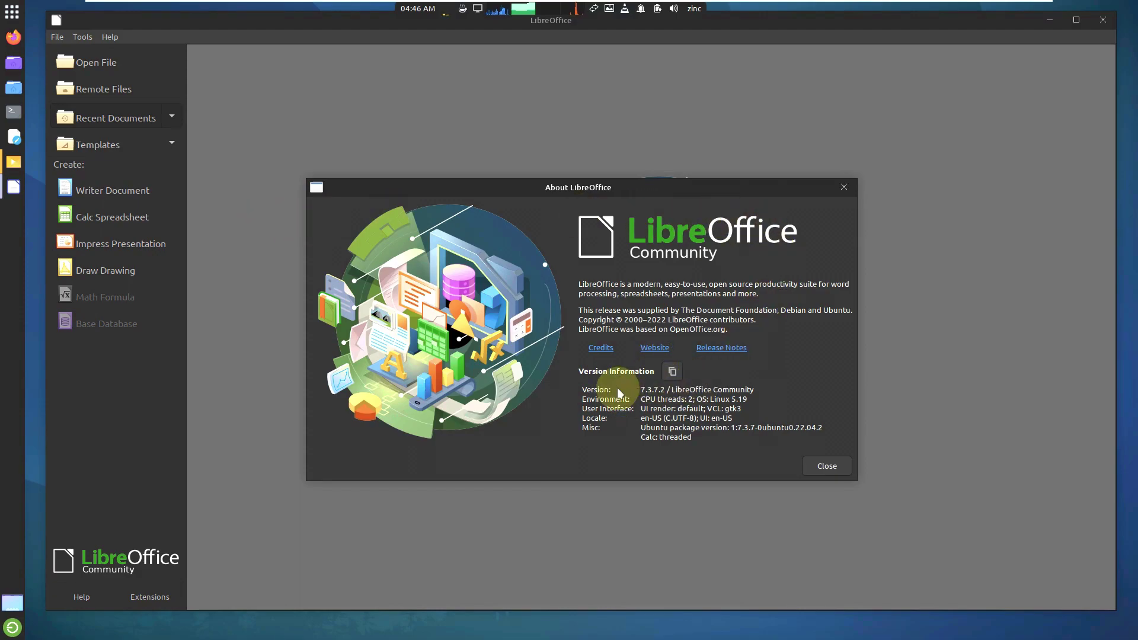
click(844, 187)
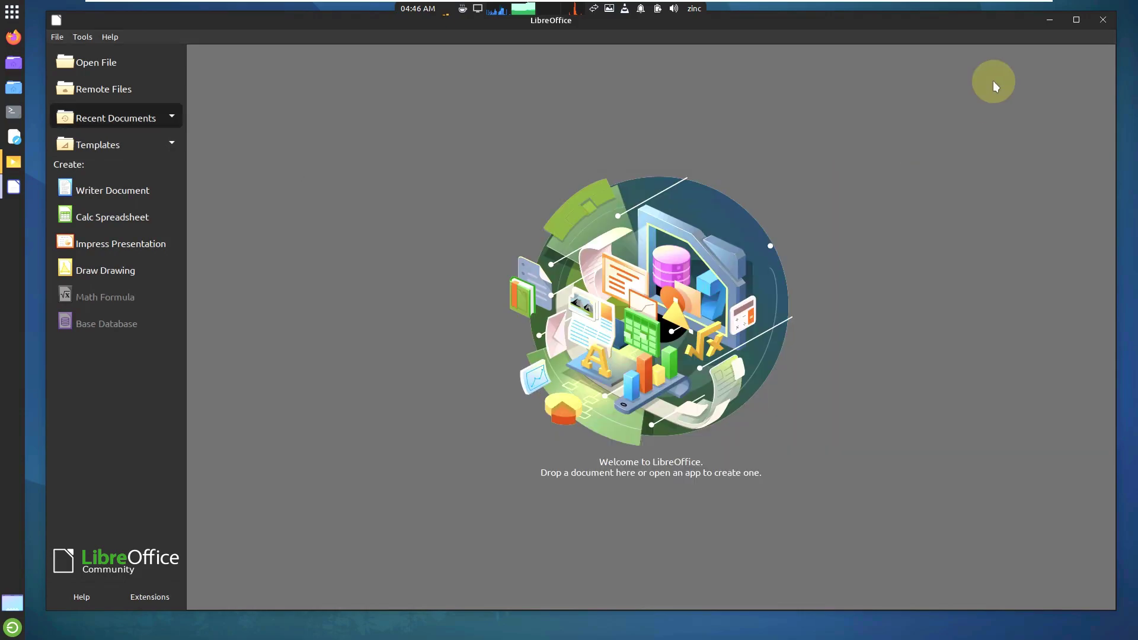
click(1104, 20)
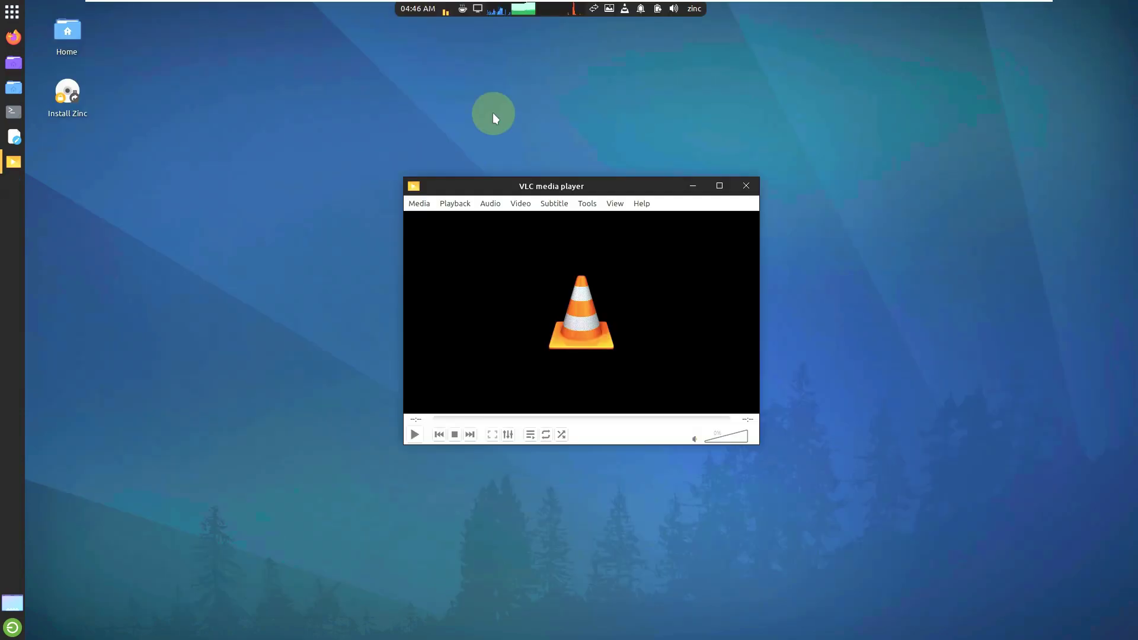
Step: View VLC's About information for version 3.0.16, then quit VLC
click(642, 204)
click(654, 236)
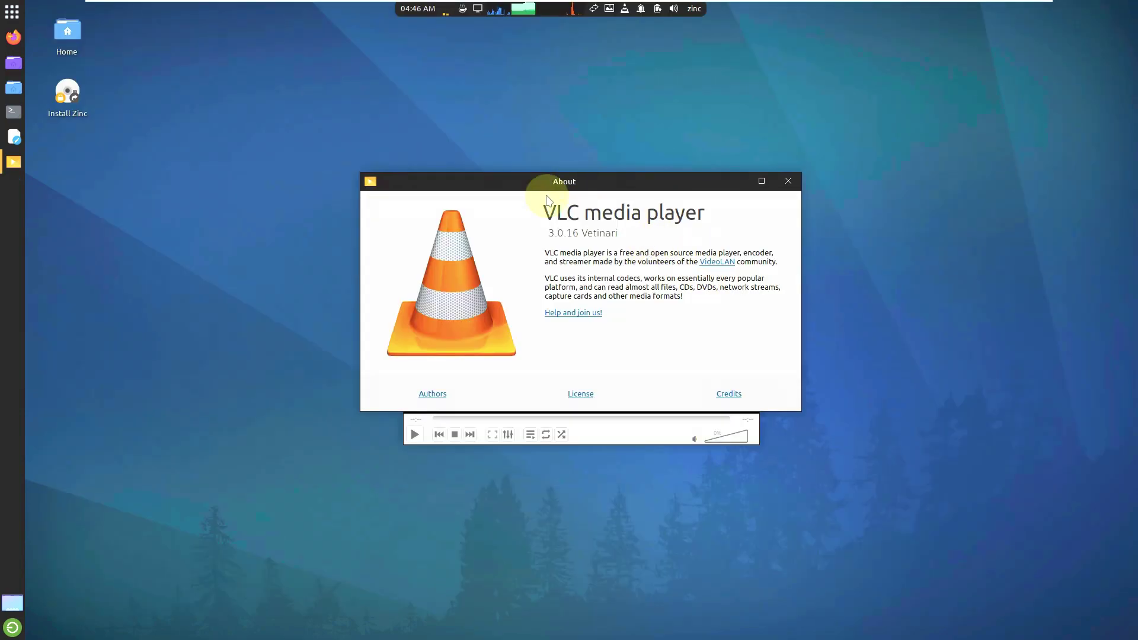
click(791, 176)
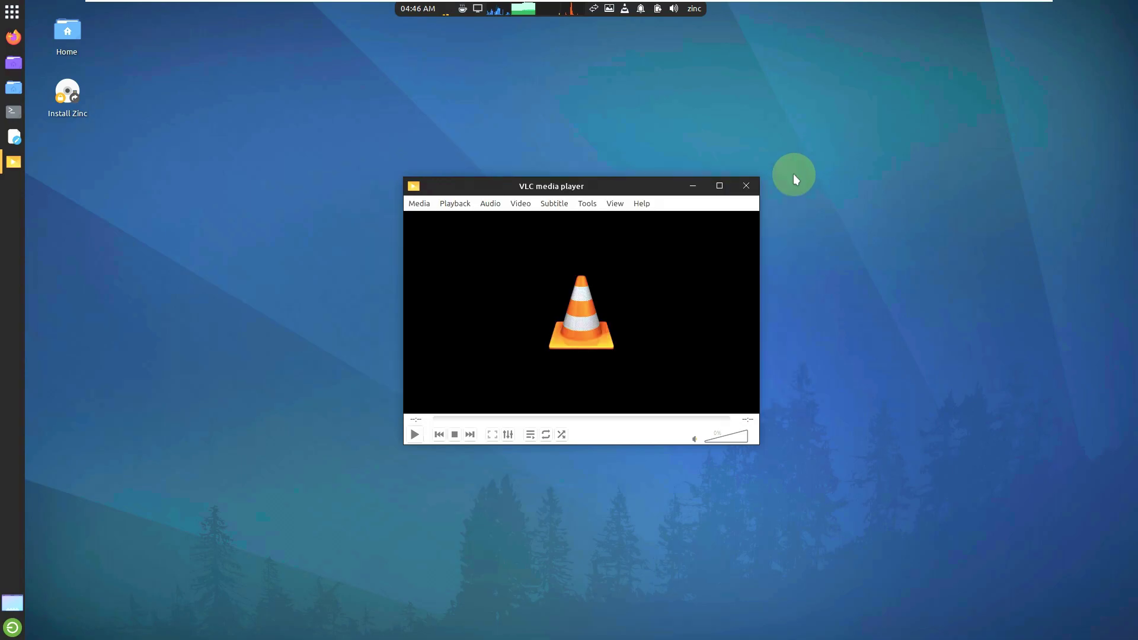
click(747, 186)
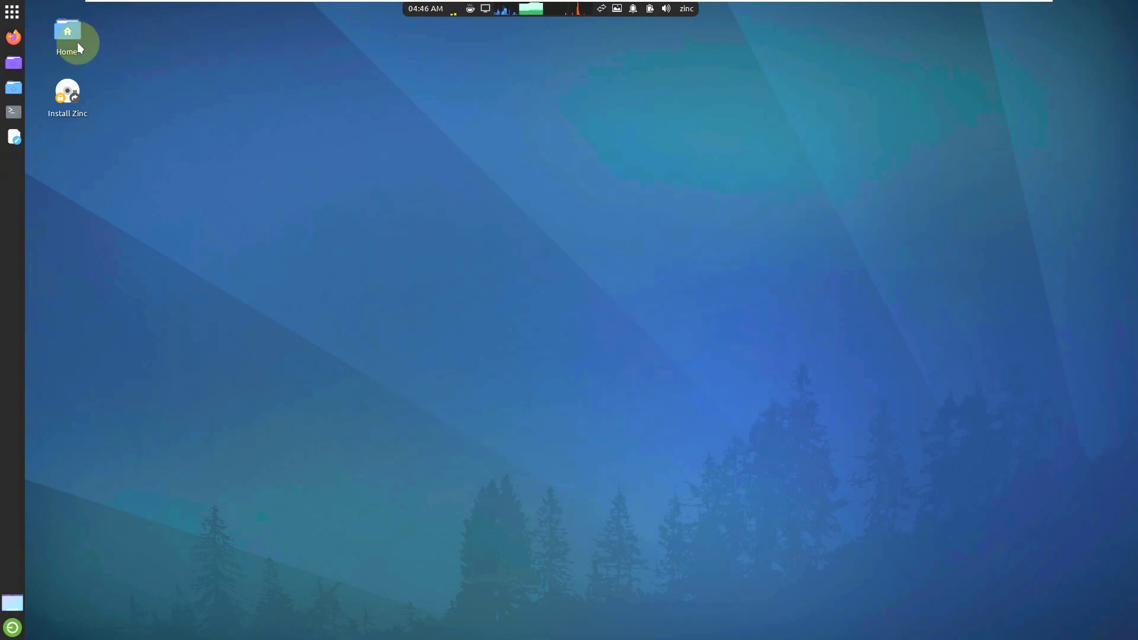
Step: Launch Atril Document Viewer from the Office applications
click(12, 12)
click(58, 161)
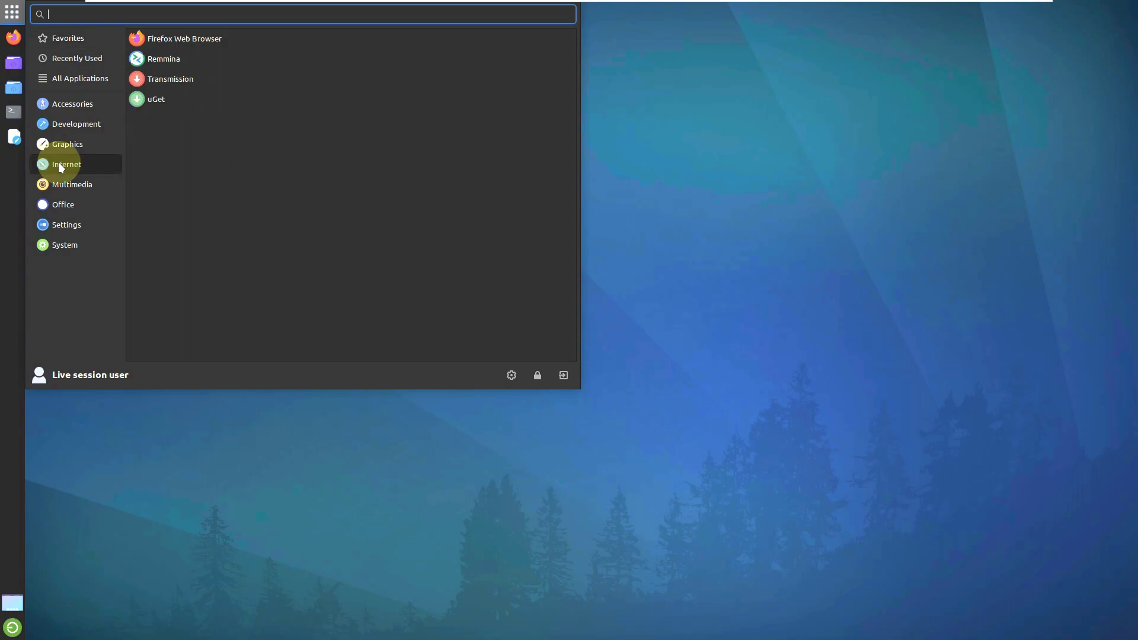
click(69, 183)
click(79, 203)
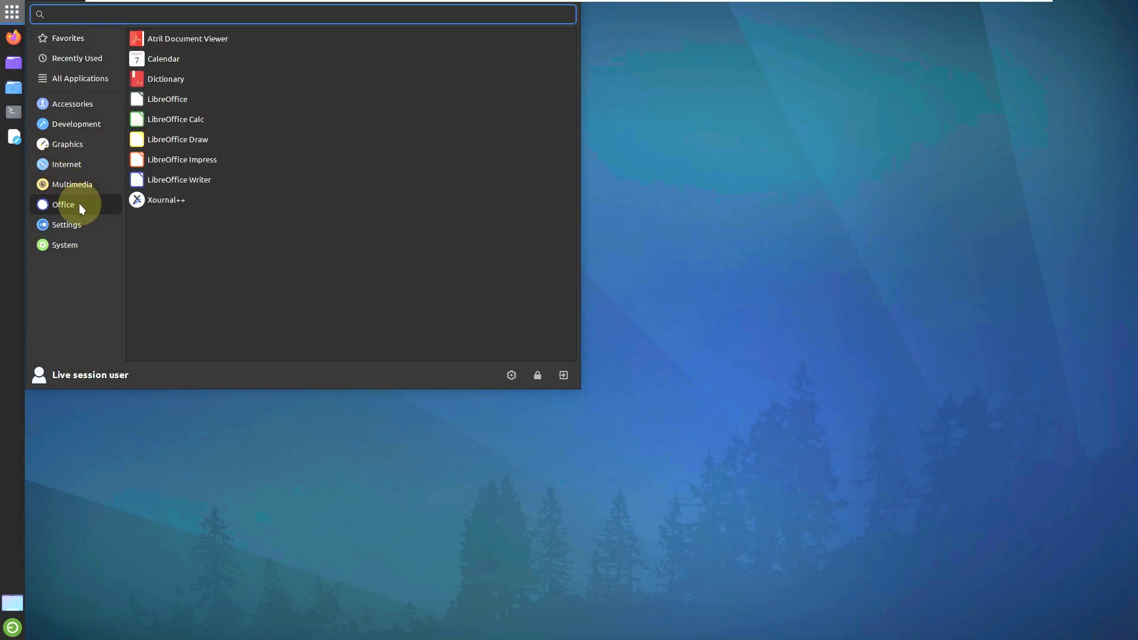
click(193, 39)
Step: Launch Atril again, then reopen the menu on the Office applications list
click(12, 12)
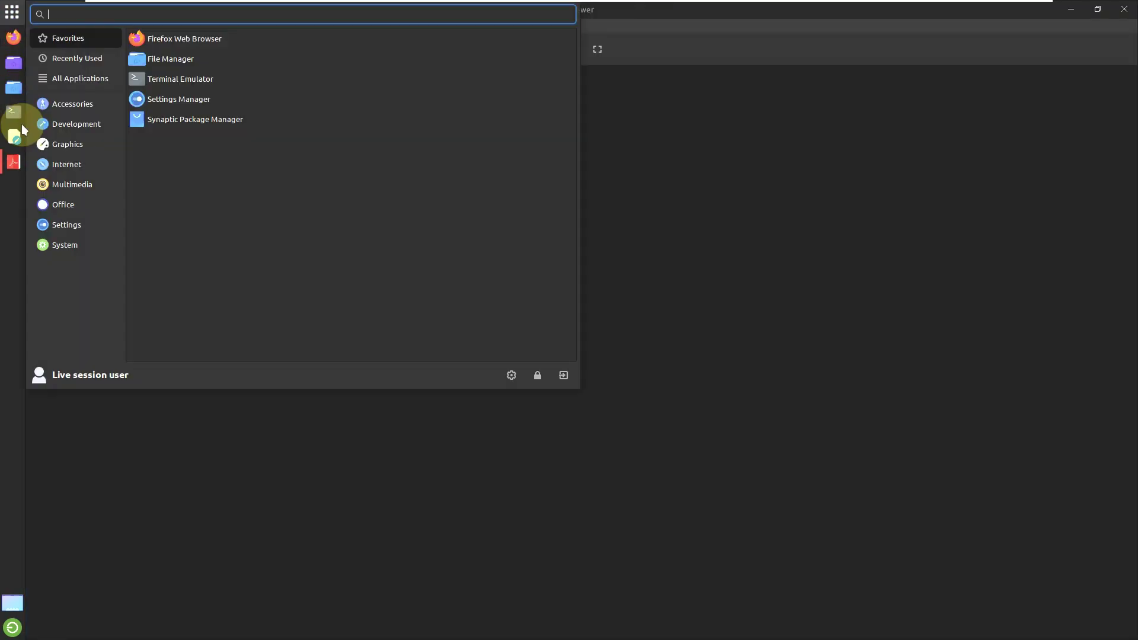
click(64, 204)
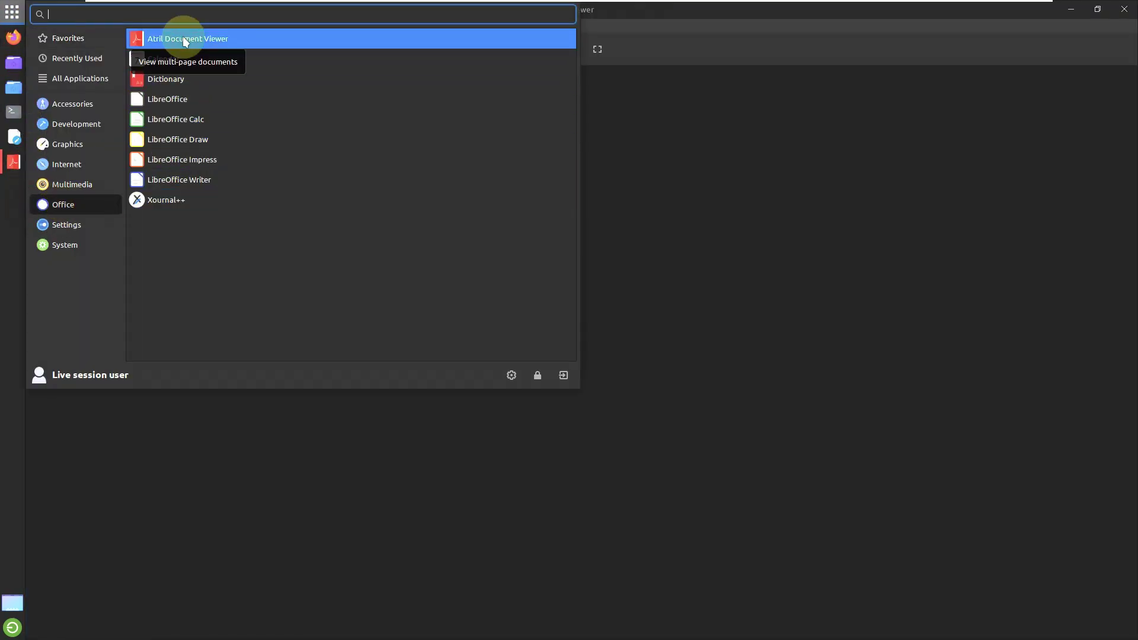
click(183, 39)
click(12, 12)
click(67, 144)
click(74, 184)
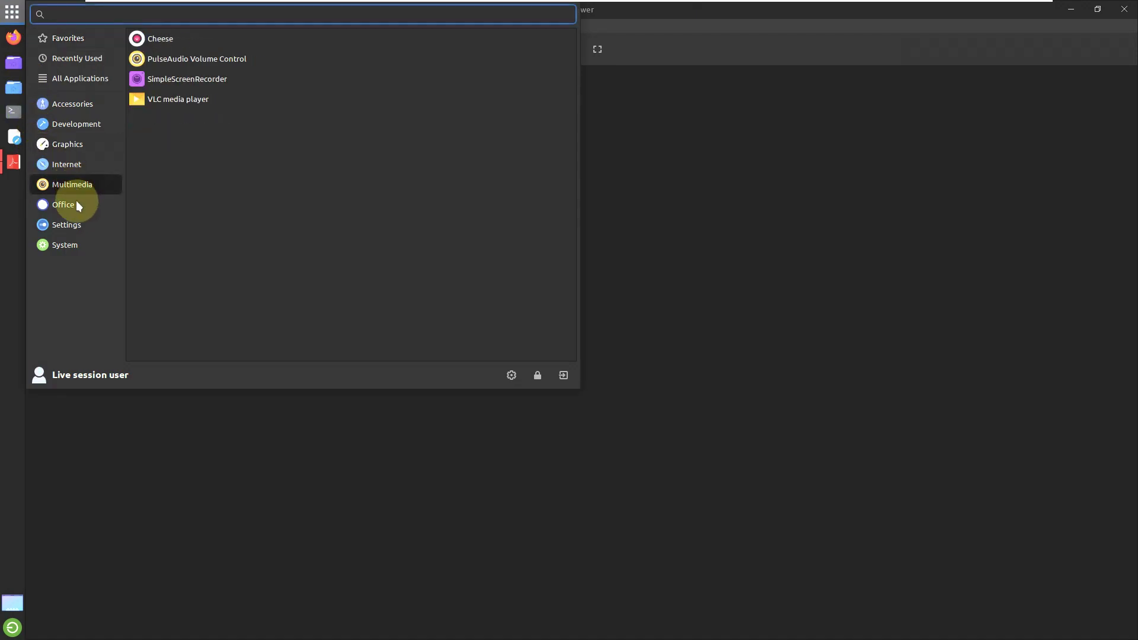
click(75, 201)
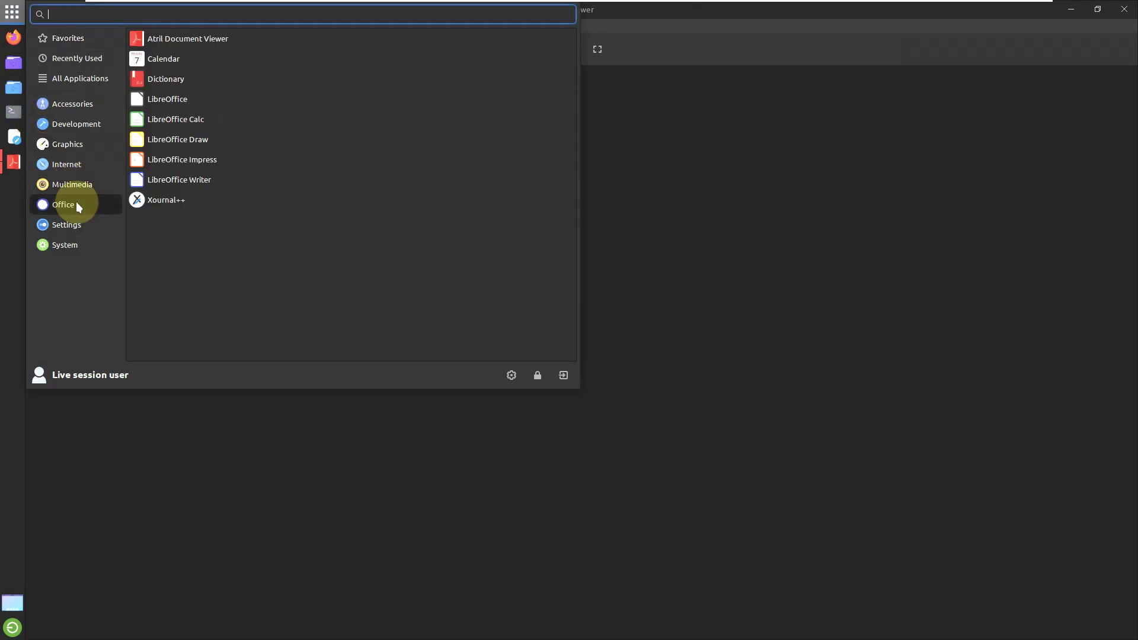
Step: Launch Dictionary and glance at its About information
click(168, 77)
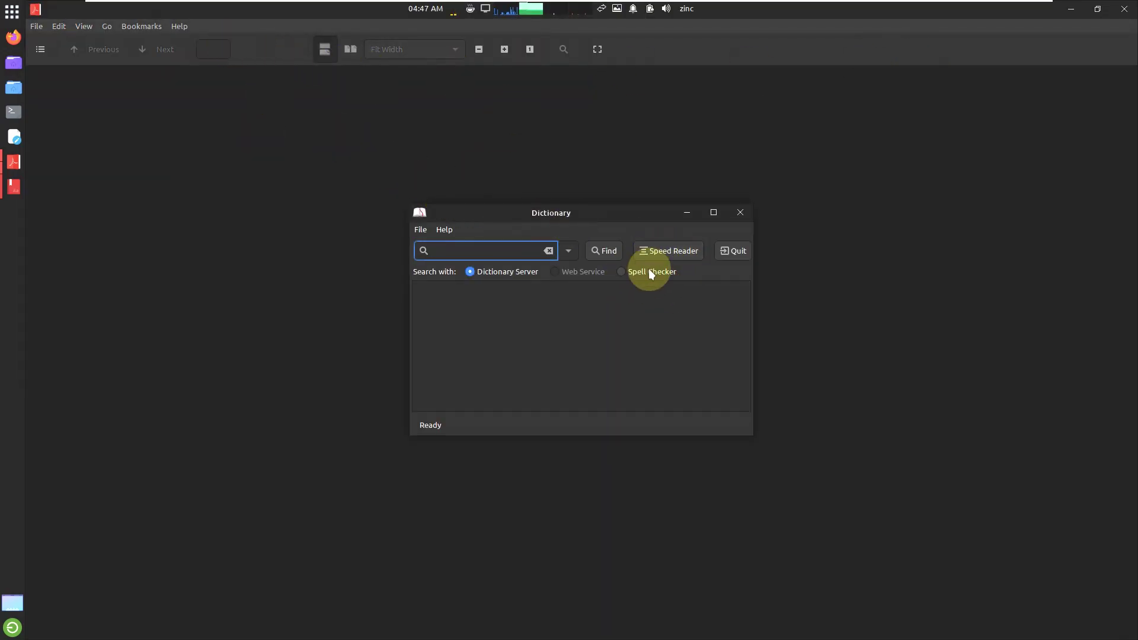
click(449, 230)
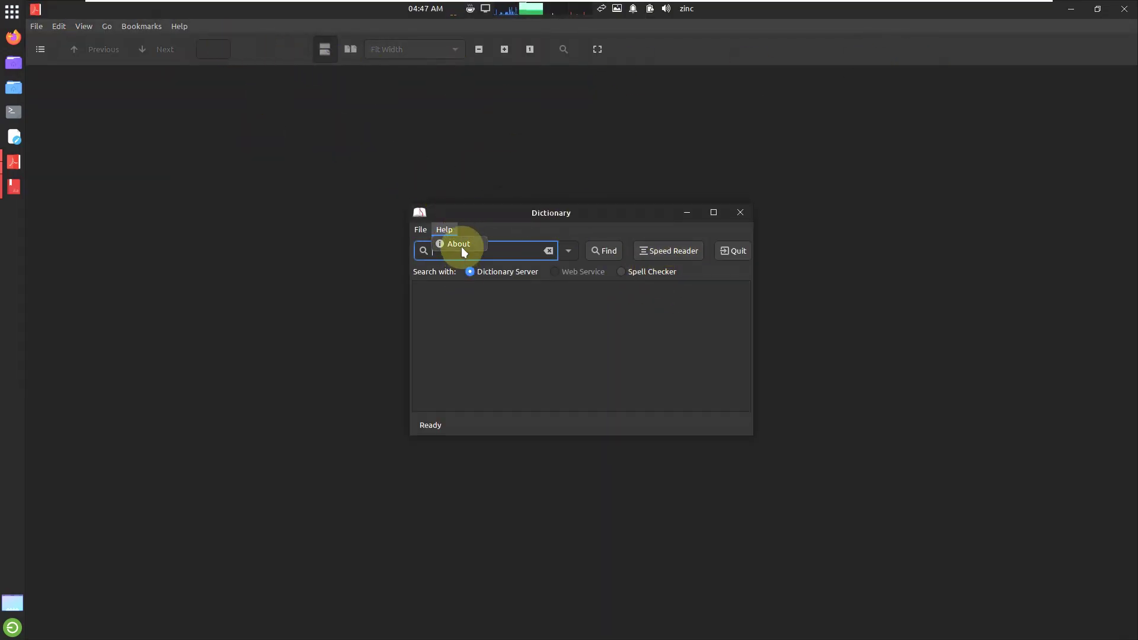
click(674, 407)
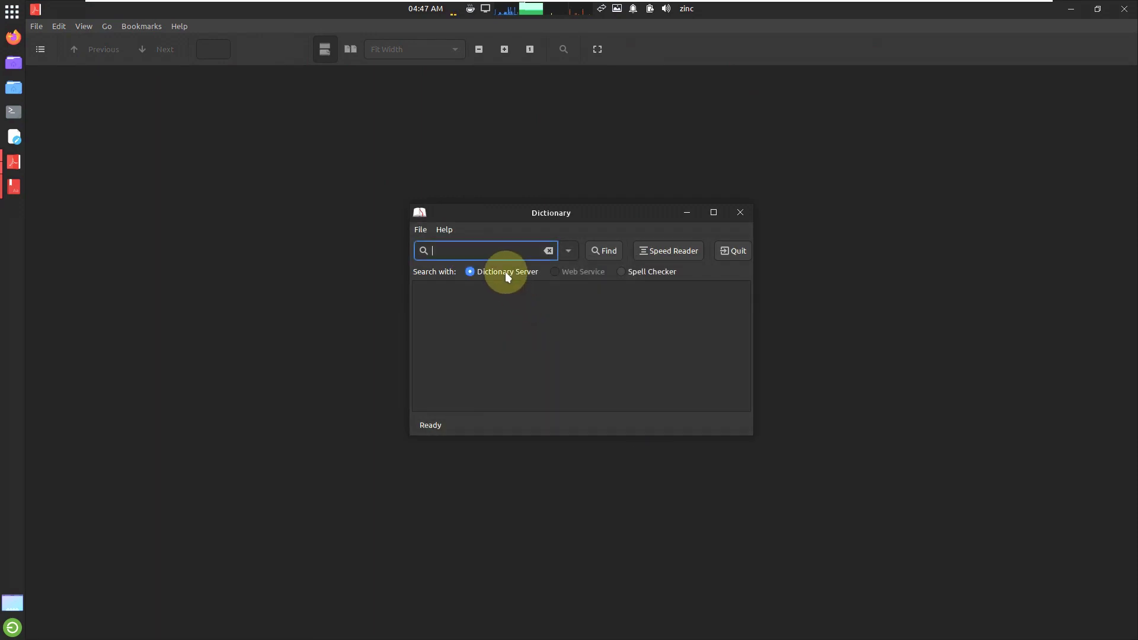
Step: Look up the words 'psycology', 'crypto' and 'born' in Dictionary
click(488, 250)
text(psycolo)
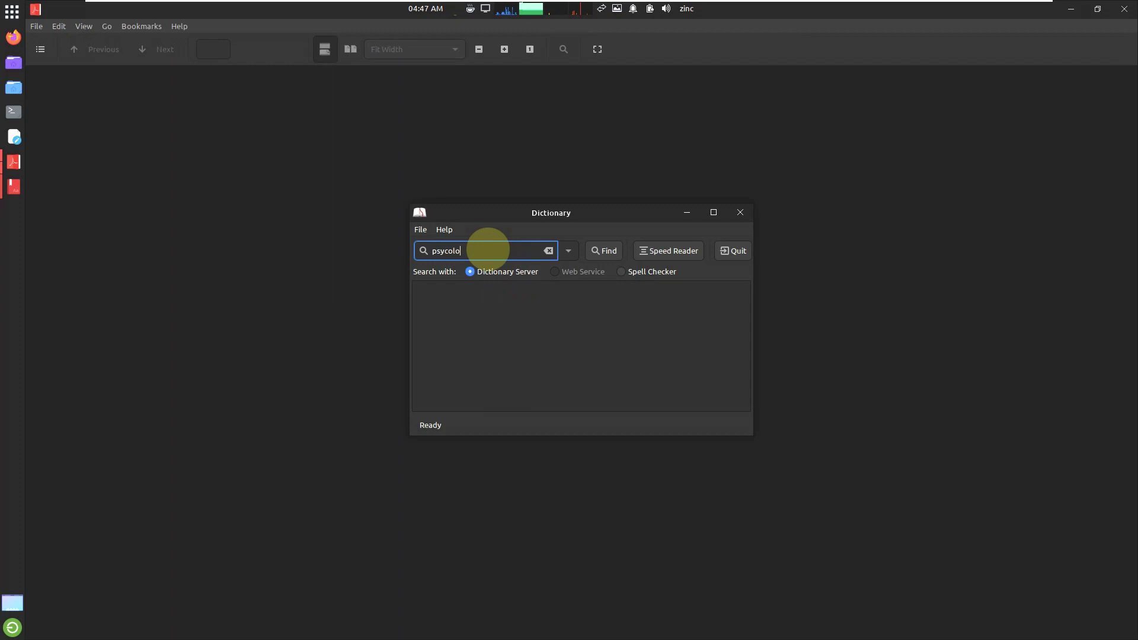
key(Return)
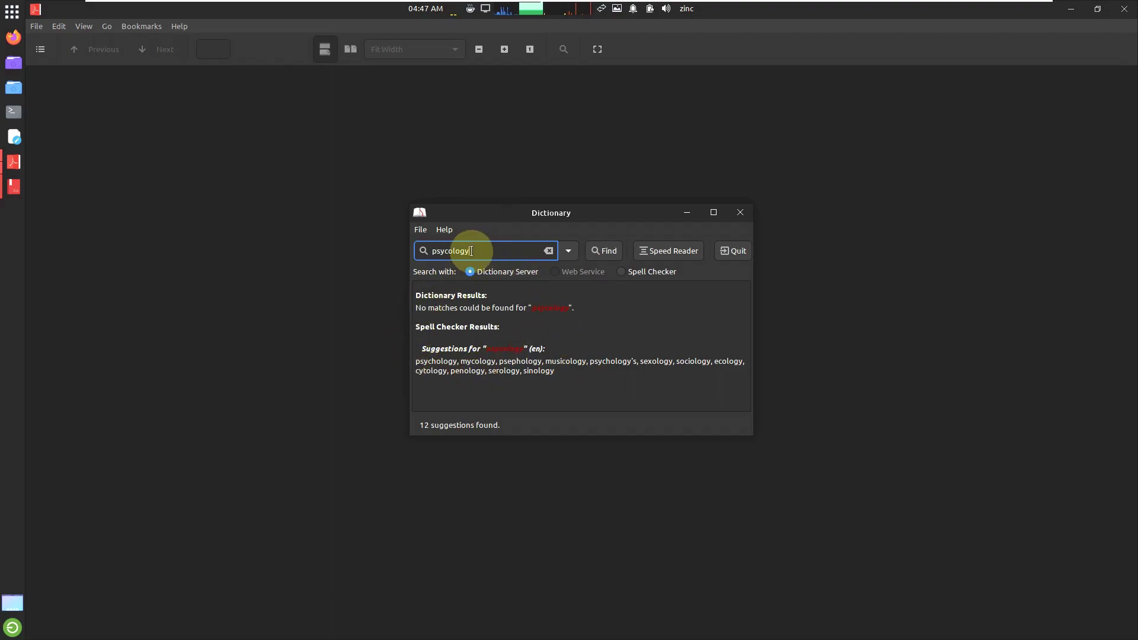
drag(482, 251, 411, 252)
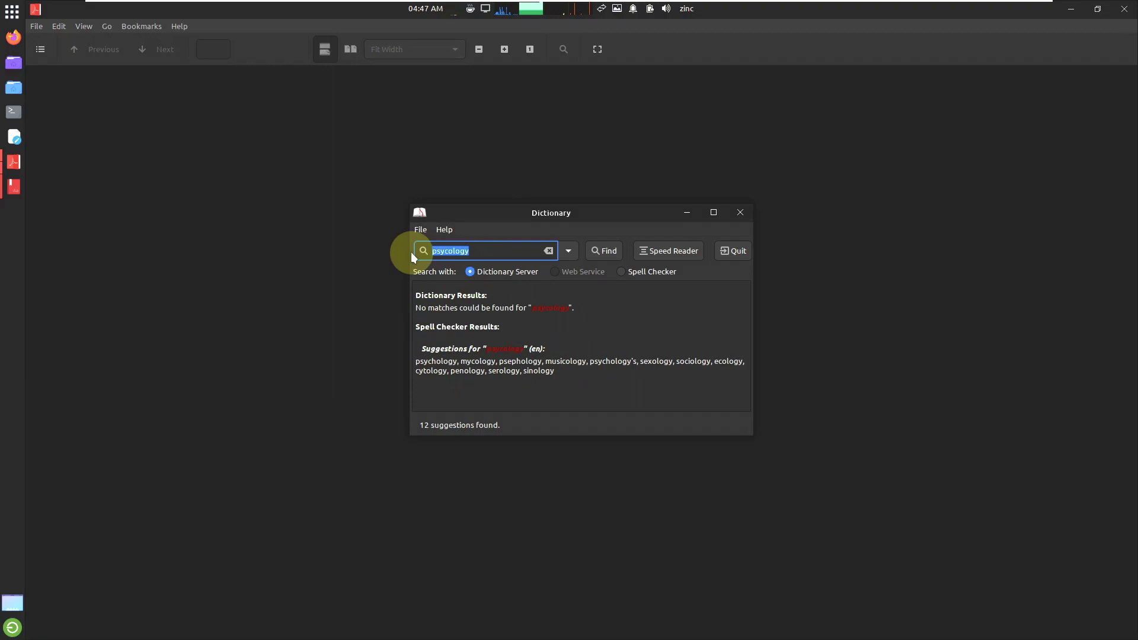
key(BackSpace)
text(crypto)
key(Return)
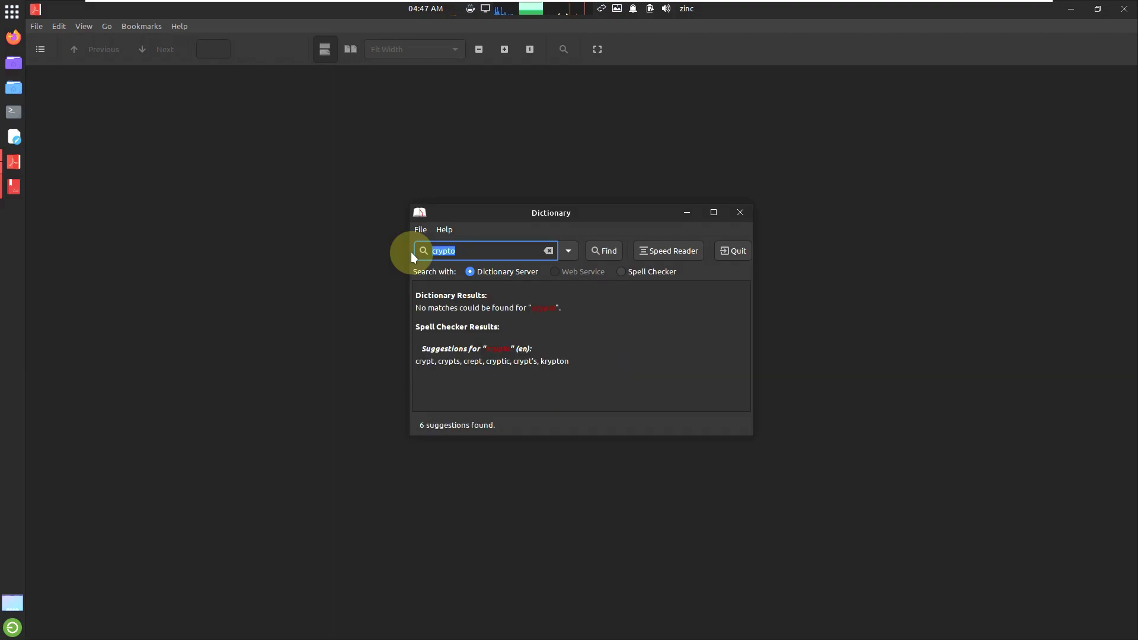
key(BackSpace)
text(born)
key(Return)
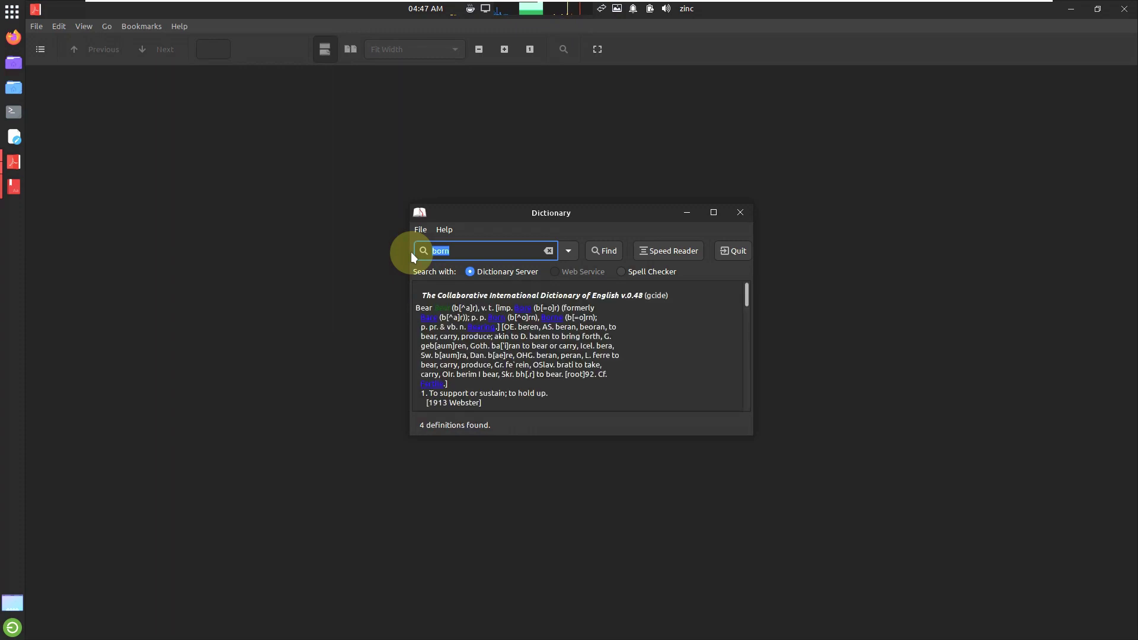
Step: Abandon 'ambidext' and look up 'army', showing its 4 GCIDE definitions
key(BackSpace)
text(ambidext)
key(BackSpace)
key(BackSpace)
key(BackSpace)
key(BackSpace)
key(BackSpace)
text(army)
key(Return)
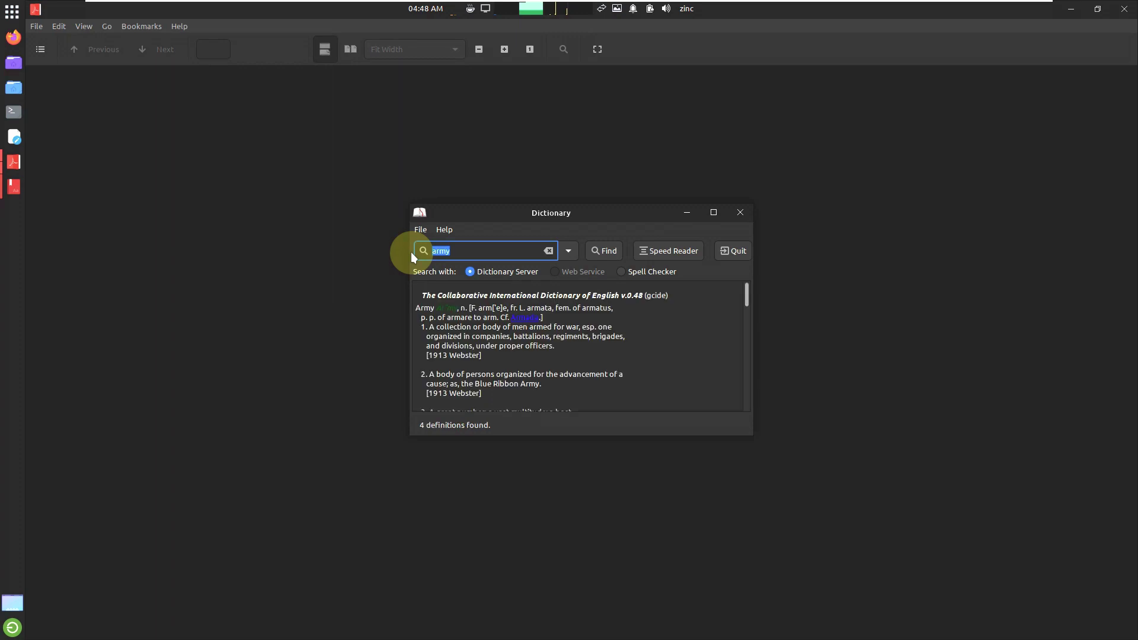
Step: Close the Dictionary, then view and dismiss Atril's About dialog for version 1.26.0
click(723, 216)
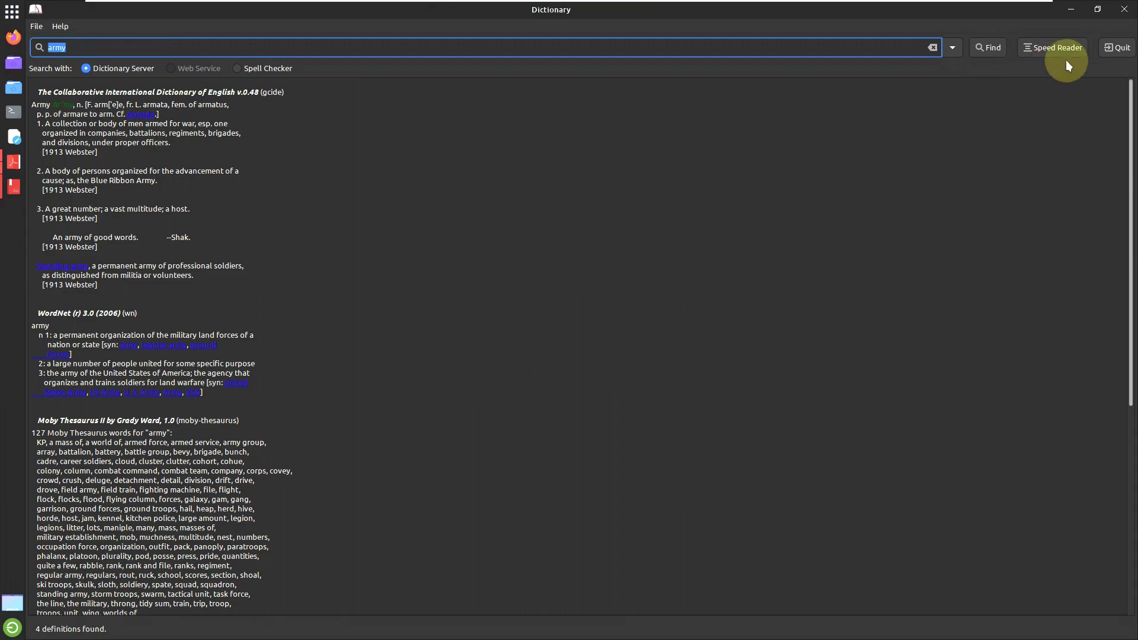
click(1124, 9)
click(179, 27)
click(195, 53)
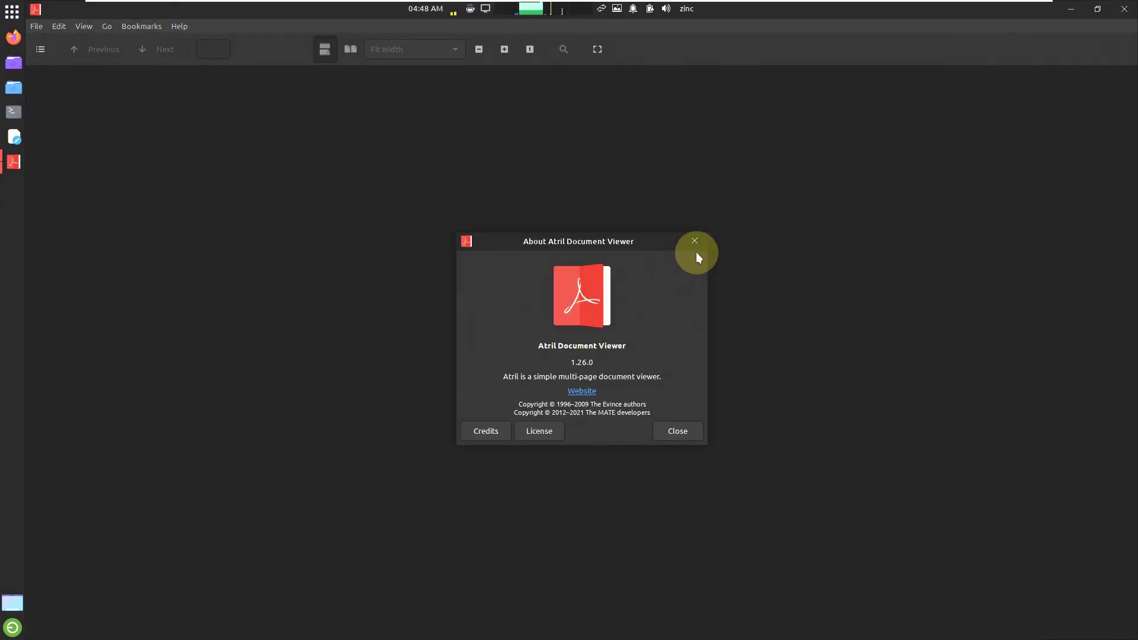
click(695, 241)
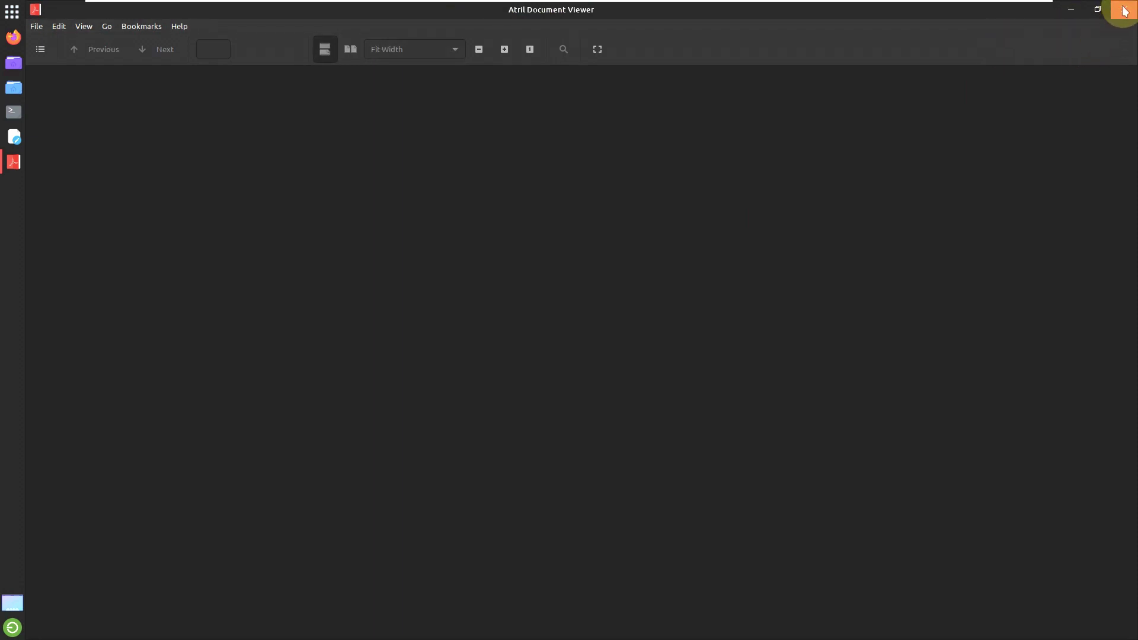
right_click(15, 175)
Step: Close Atril, check the About gedit box showing version 41.0, then close gedit
click(77, 249)
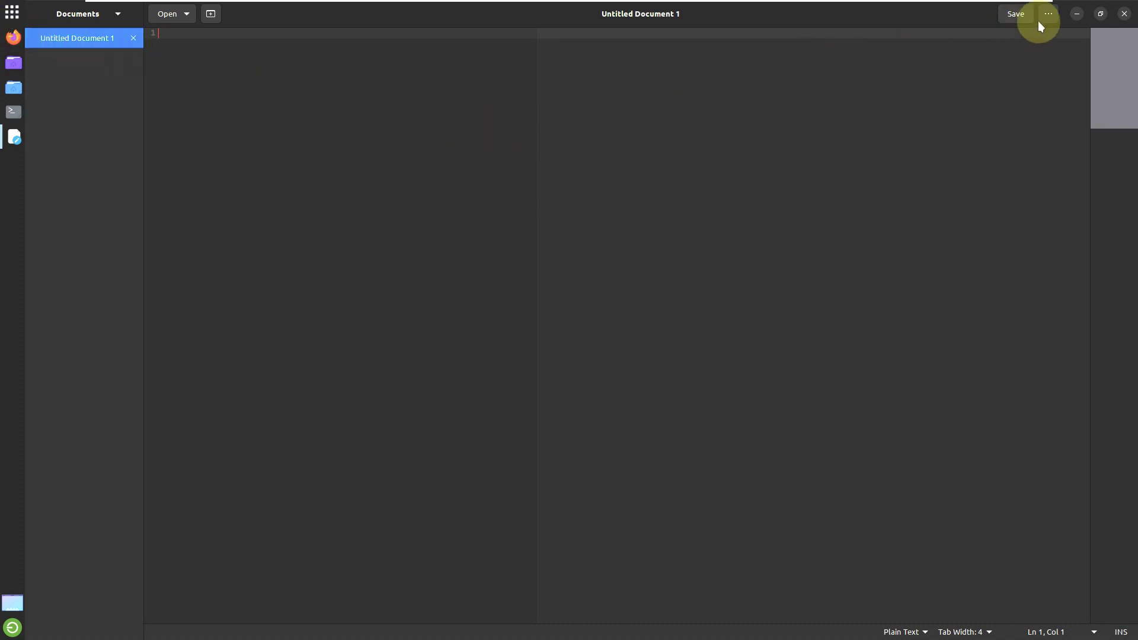
click(1048, 14)
click(1041, 283)
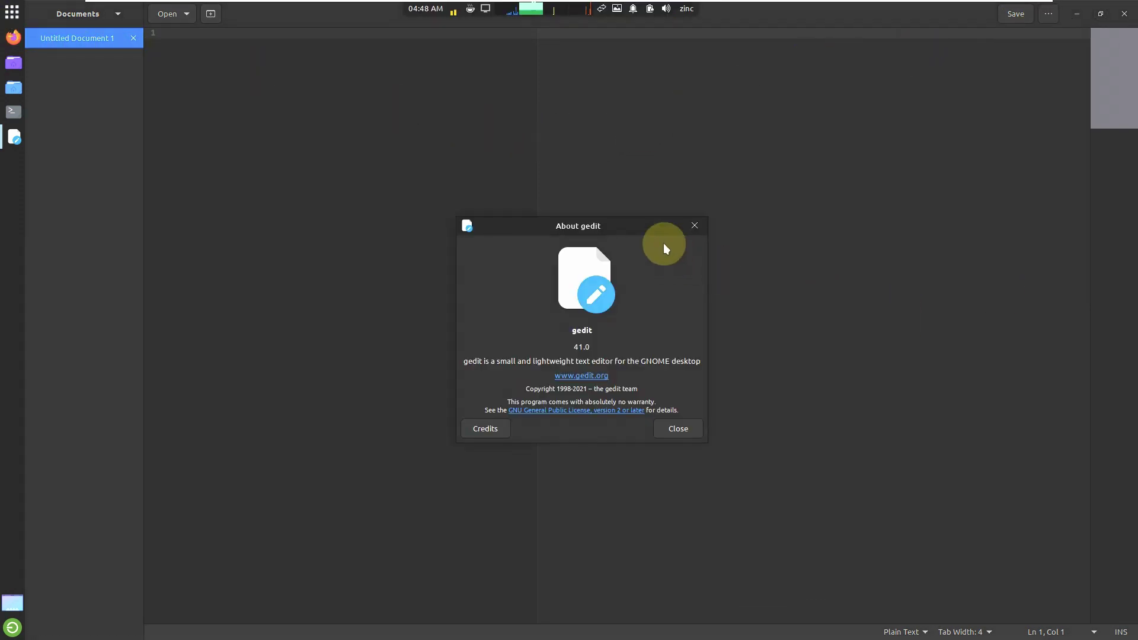
click(703, 225)
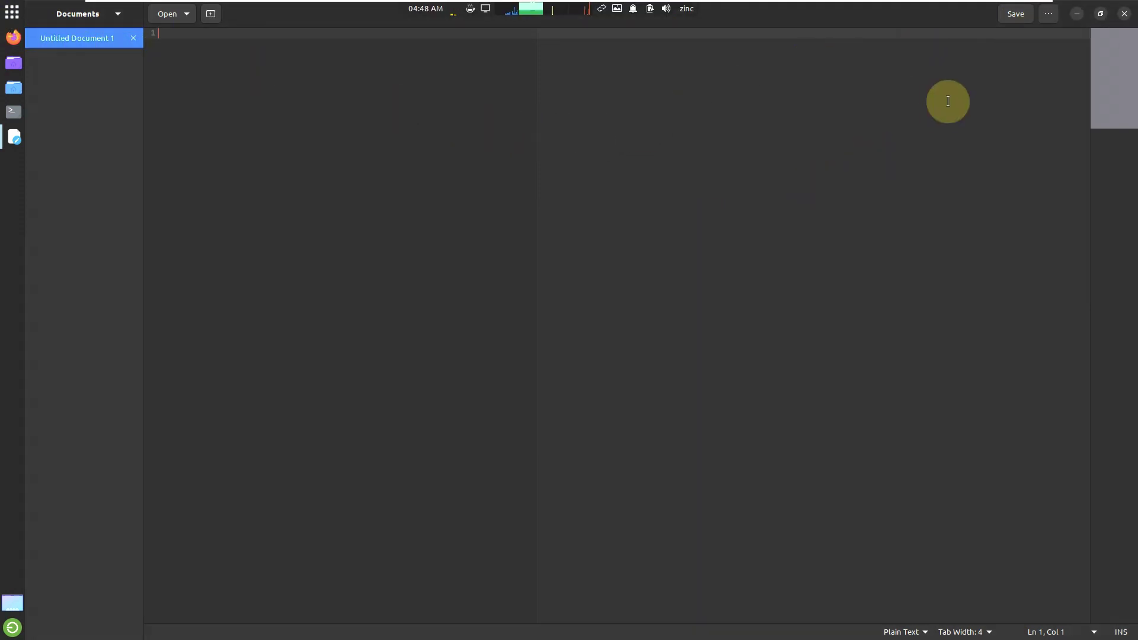
click(1123, 13)
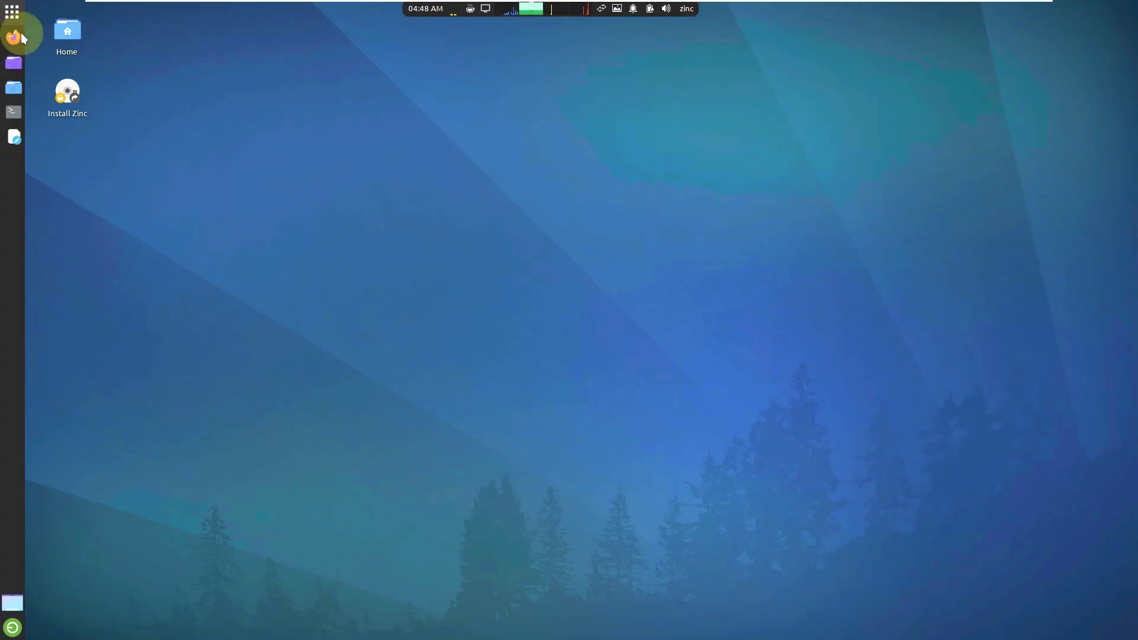
Step: Launch Synaptic Package Manager from the applications menu's Settings category
click(12, 12)
click(91, 182)
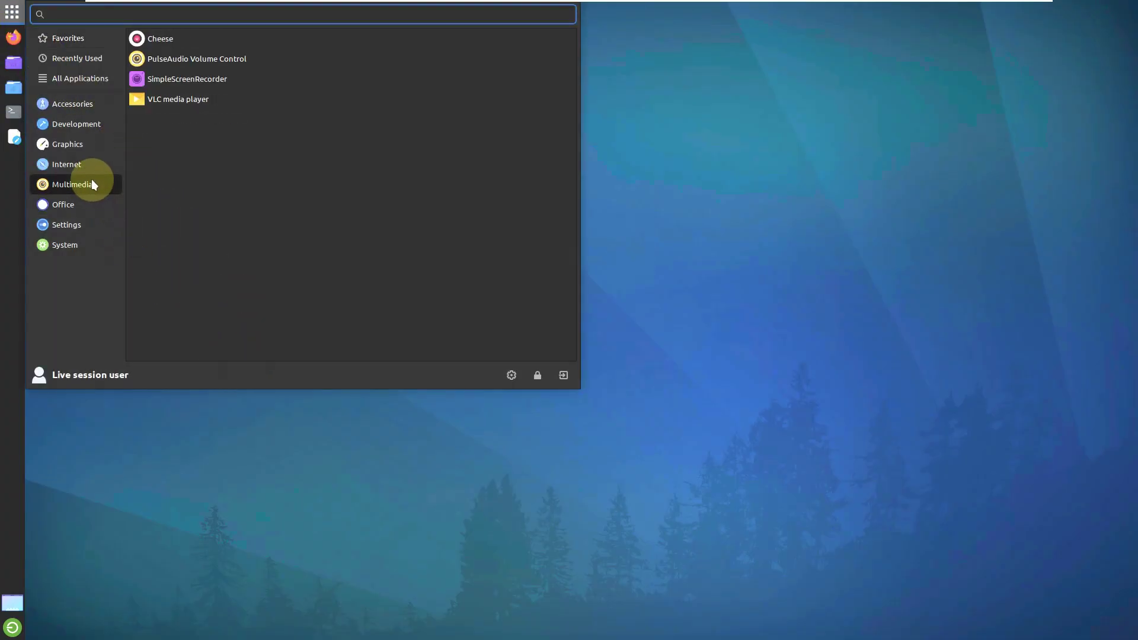
click(83, 209)
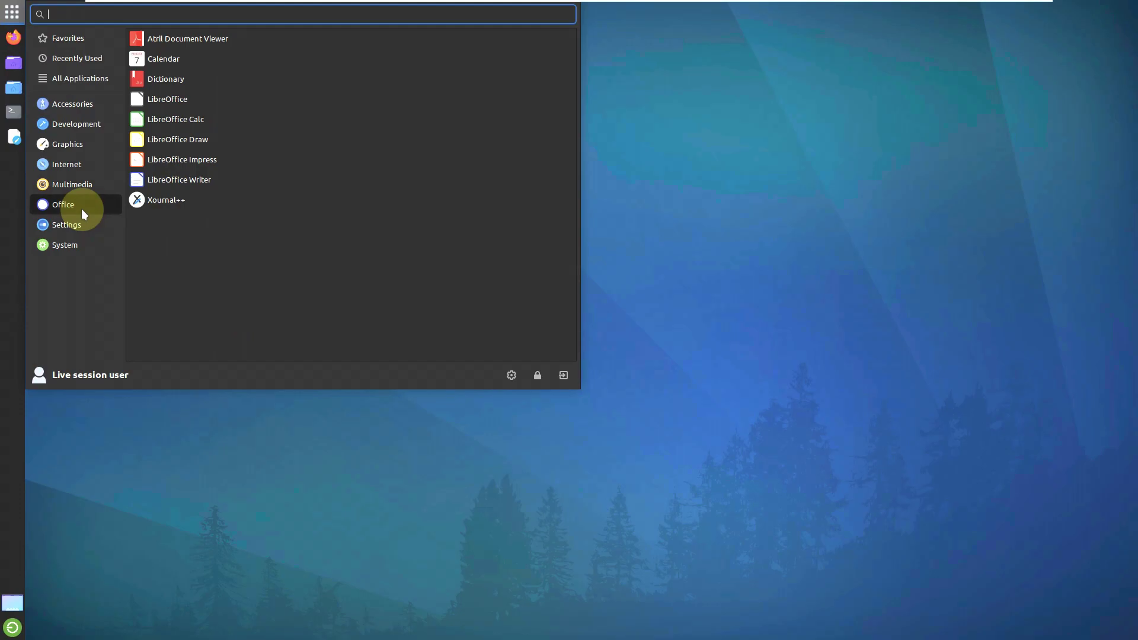
click(83, 220)
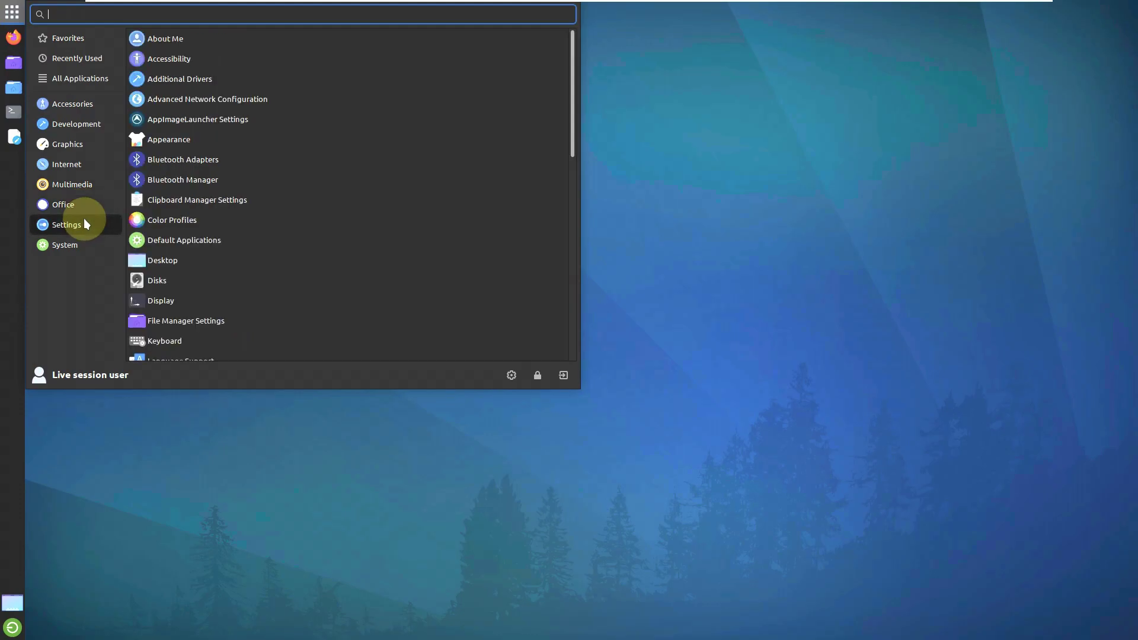
scroll(233, 218, down, 2)
scroll(234, 218, down, 10)
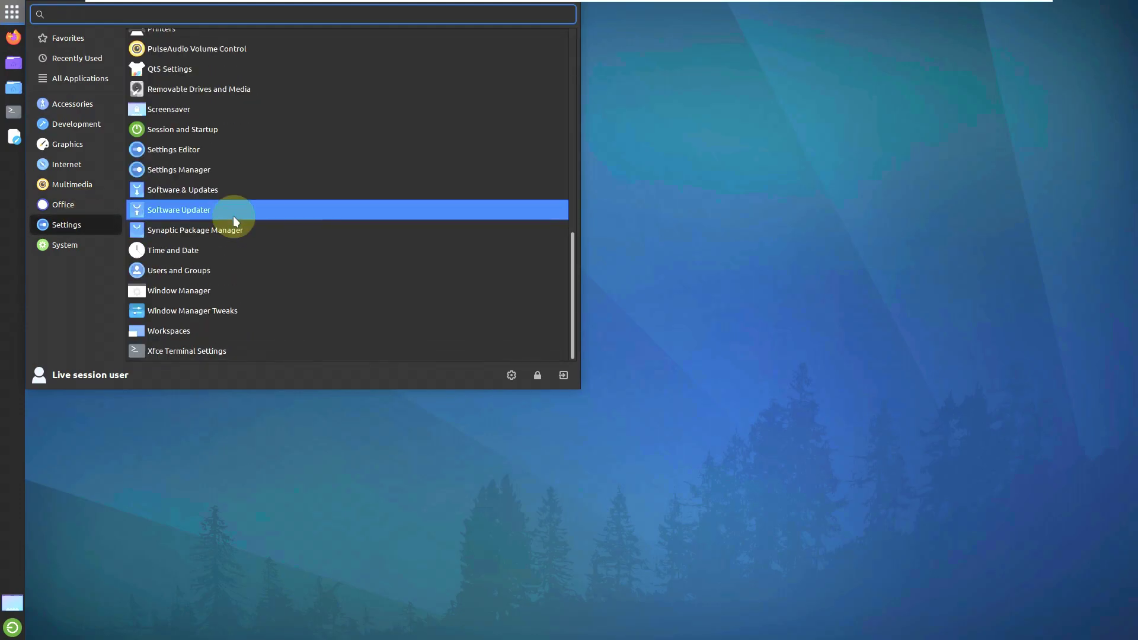
click(228, 231)
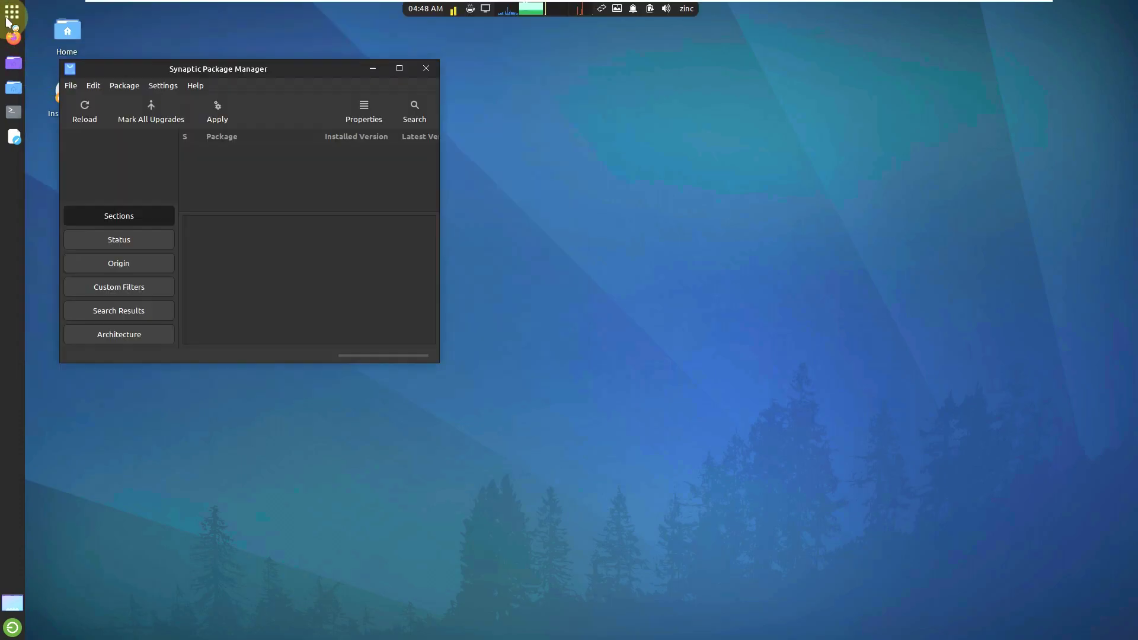
Step: Dismiss the introduction, maximize Synaptic, and enlarge the package list to browse installed packages
click(582, 295)
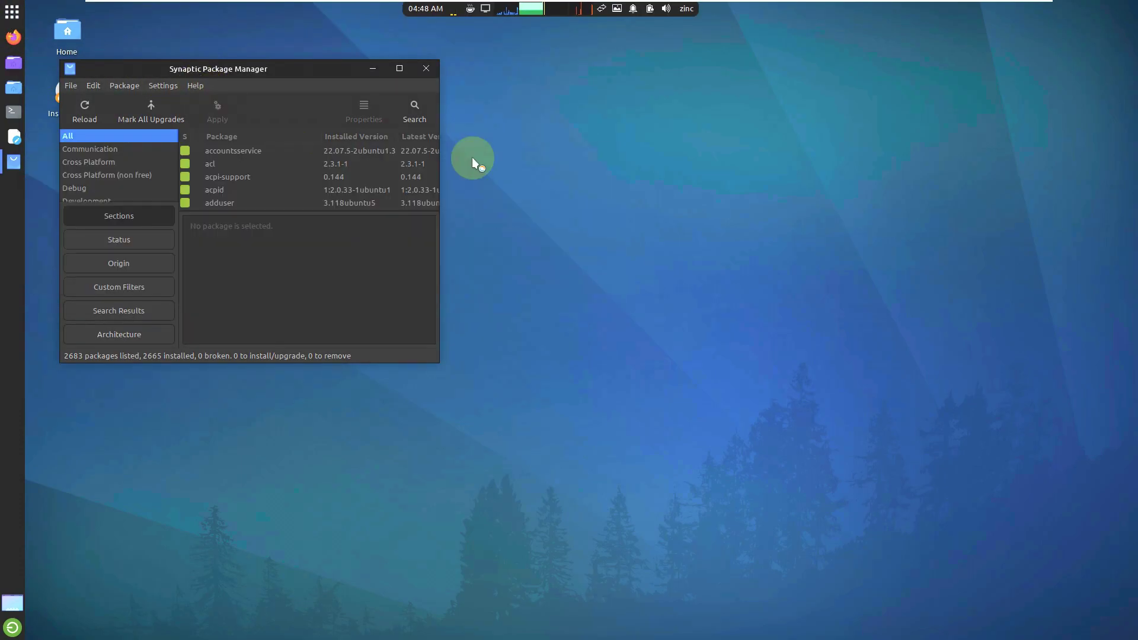
click(398, 68)
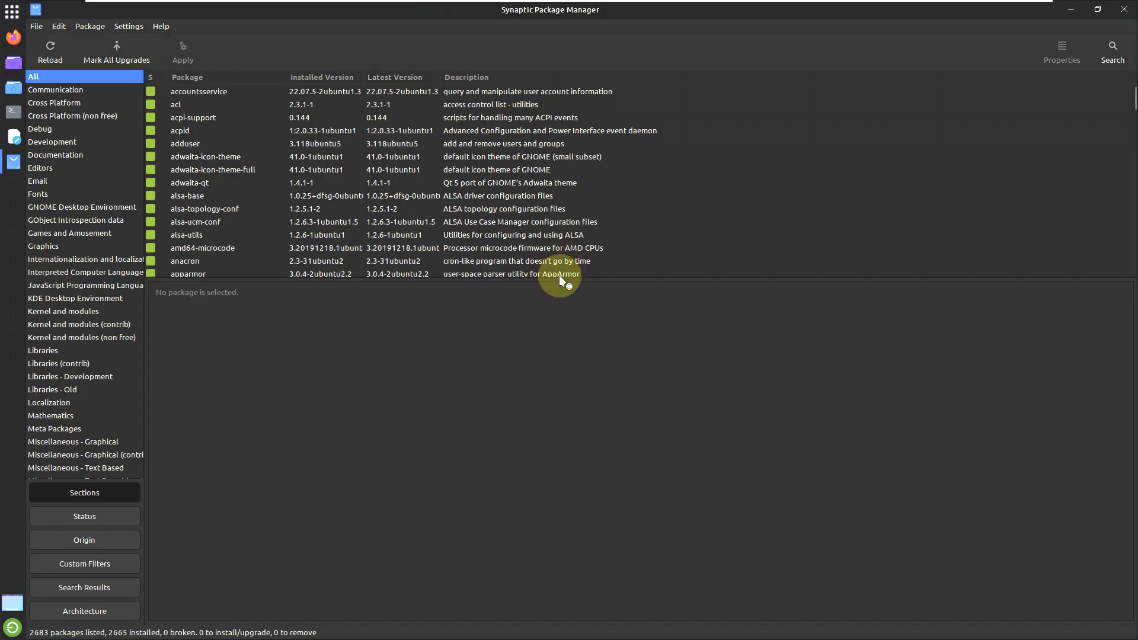
drag(559, 276, 559, 544)
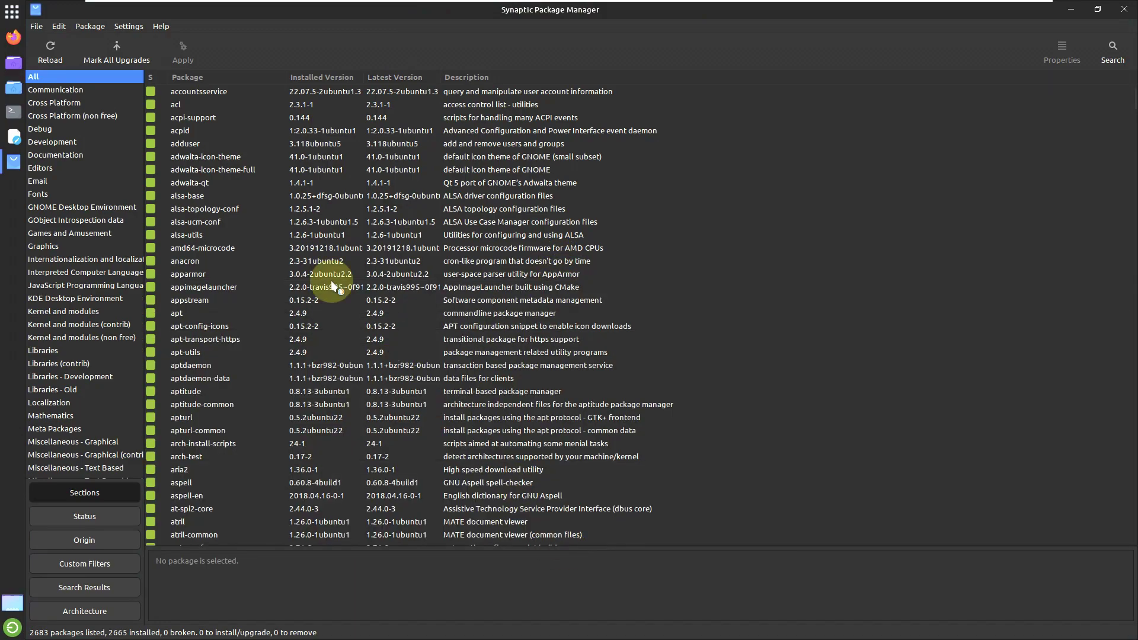
drag(1130, 101, 1109, 561)
Step: View the About Synaptic window showing version 0.90.2, then close Synaptic
click(172, 30)
click(189, 80)
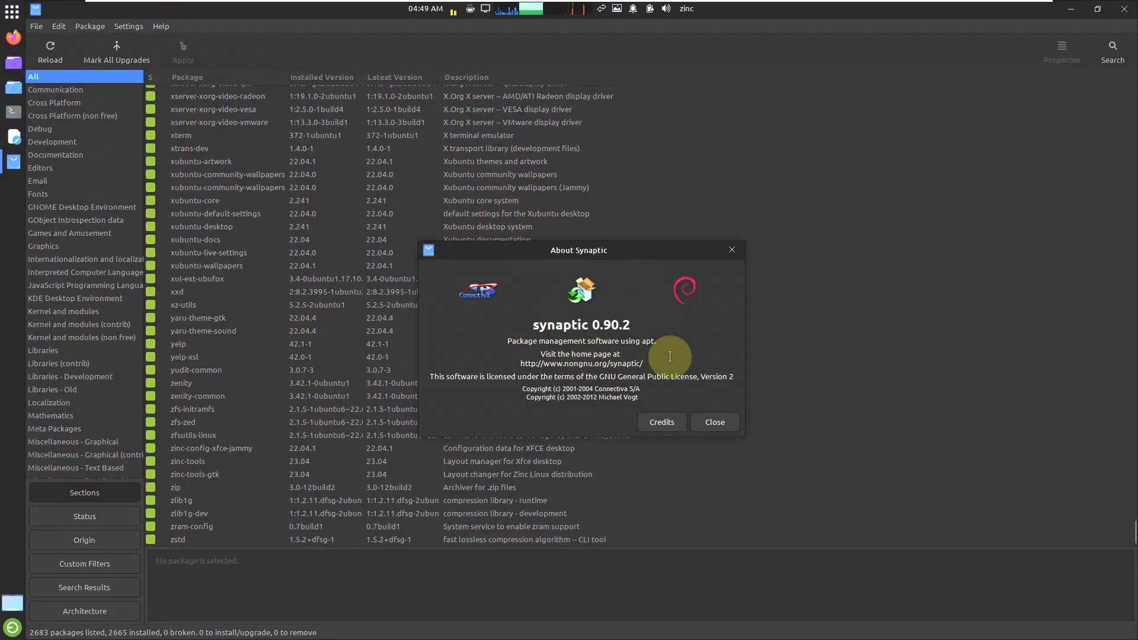
click(702, 425)
click(1125, 9)
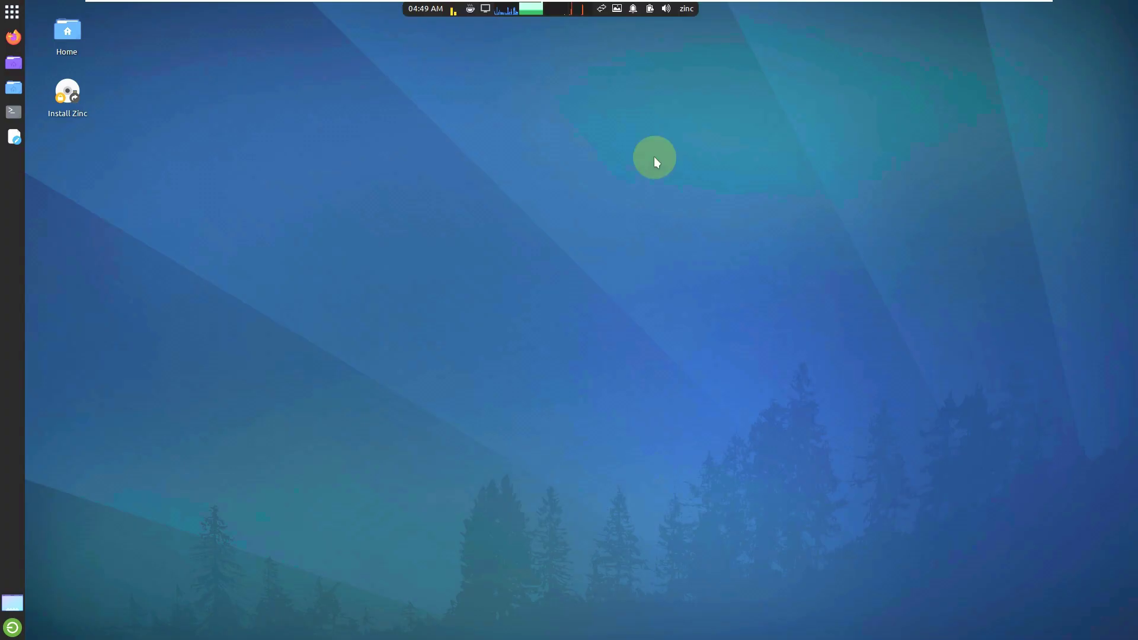
click(13, 12)
click(62, 251)
scroll(295, 212, down, 5)
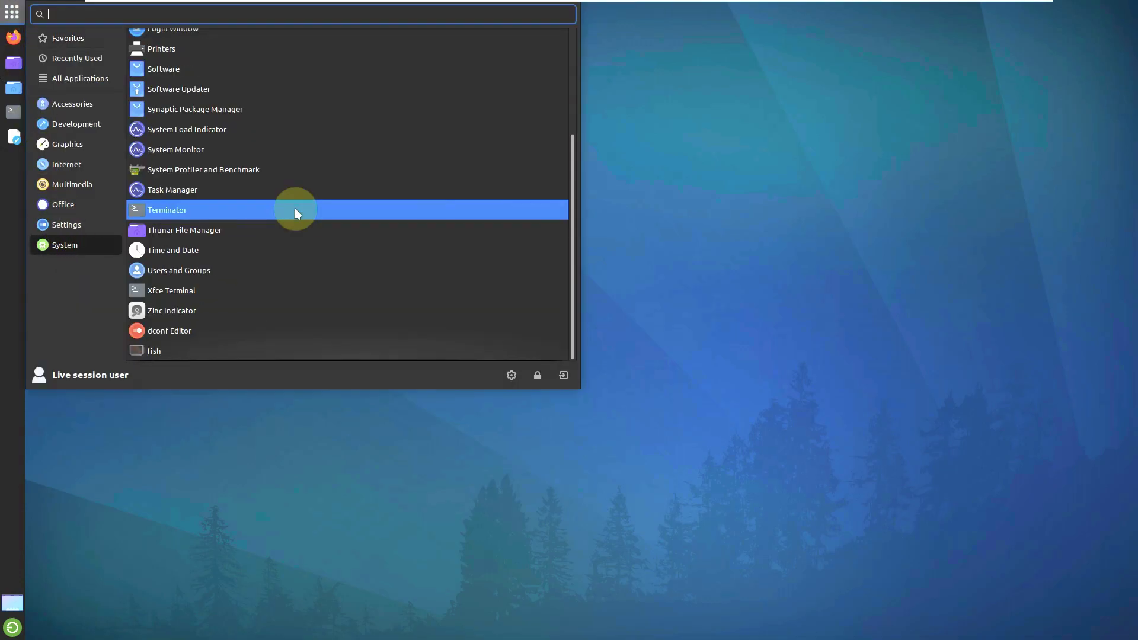
click(207, 236)
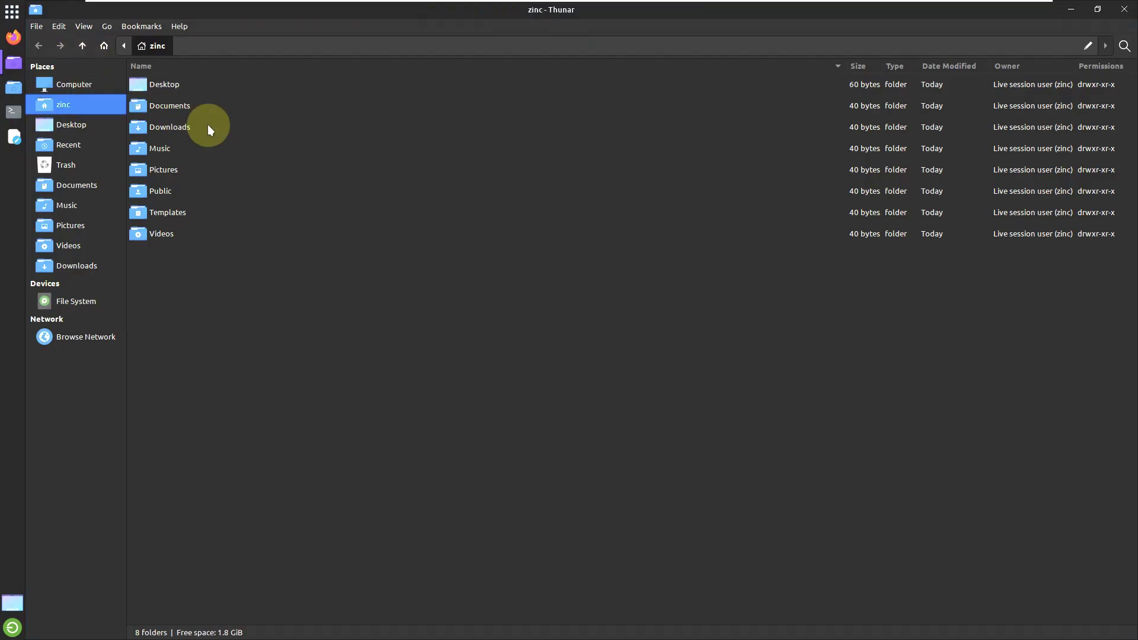
click(179, 26)
click(198, 56)
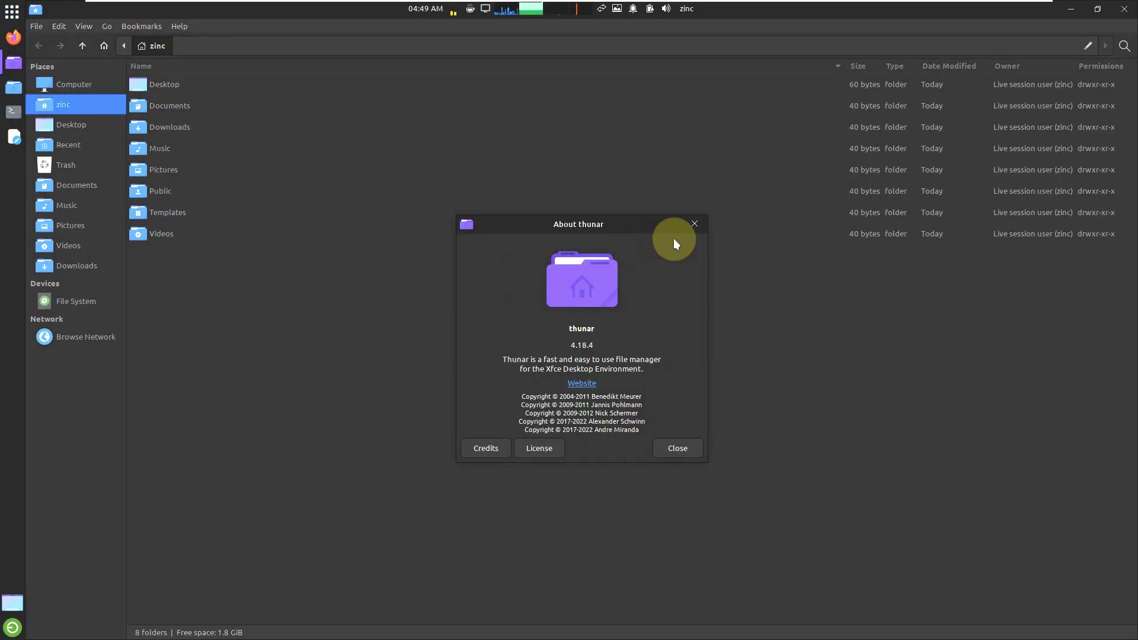
click(694, 224)
click(1125, 8)
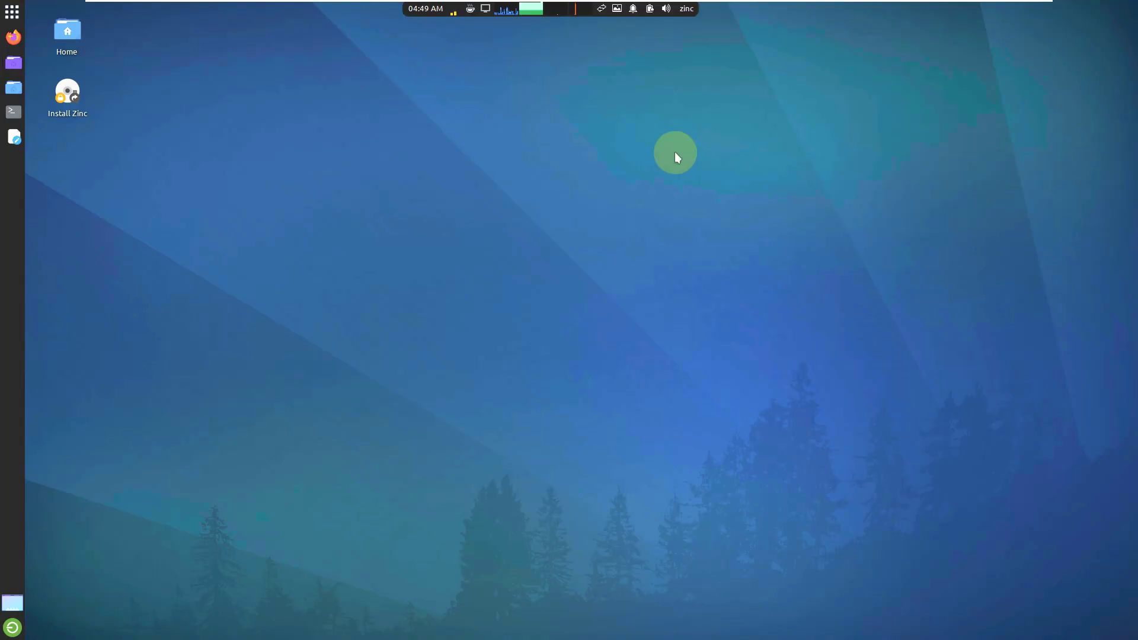
click(20, 12)
click(72, 245)
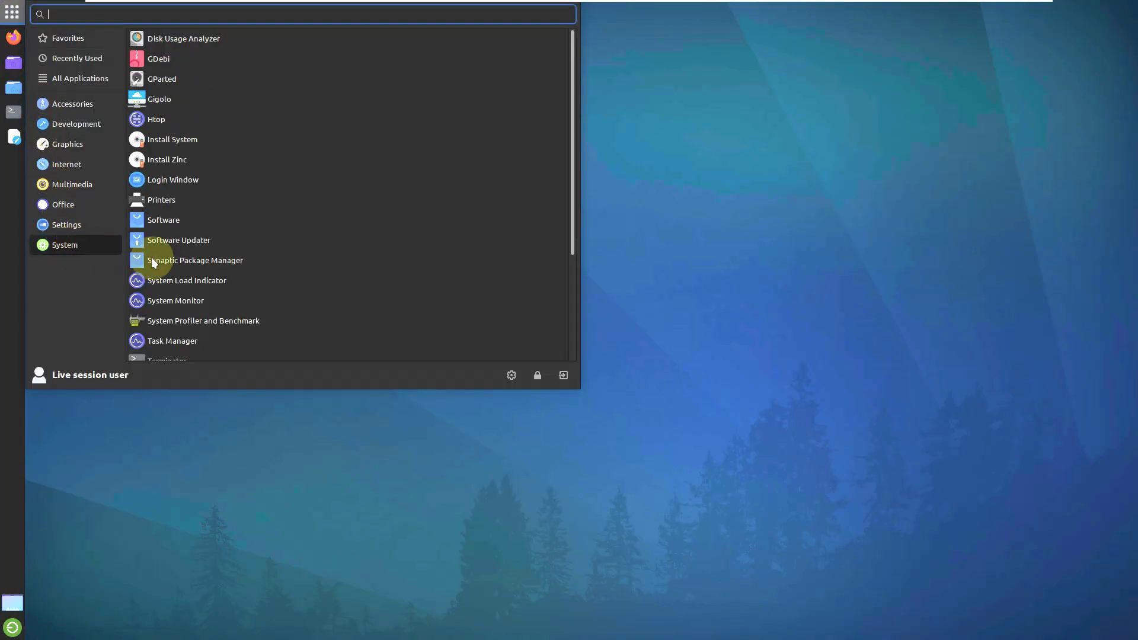
click(212, 219)
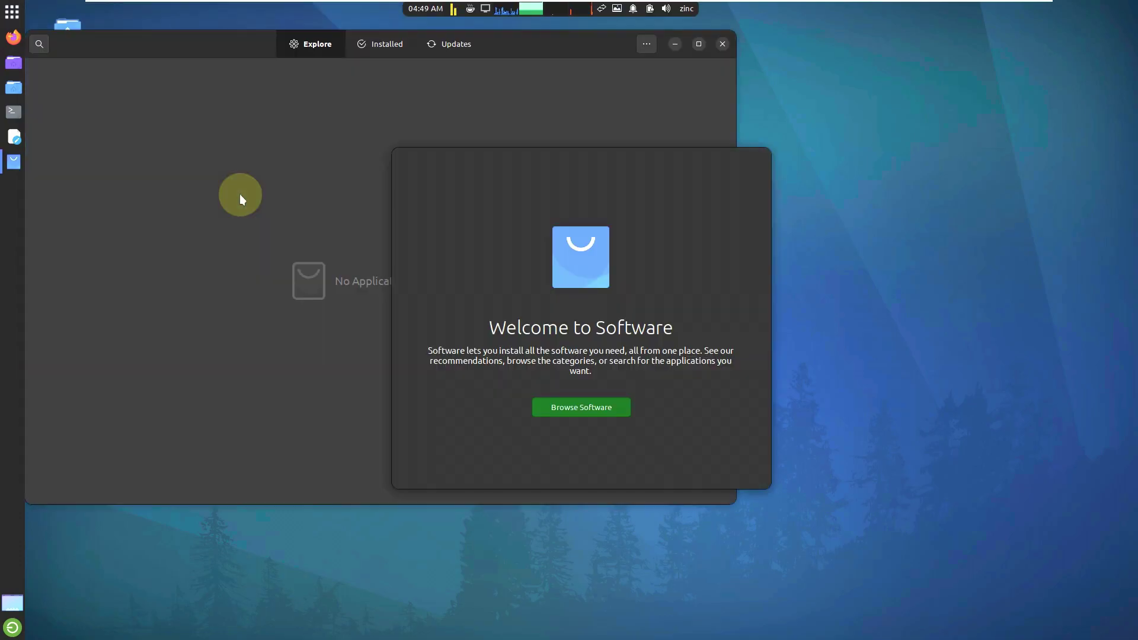
click(560, 408)
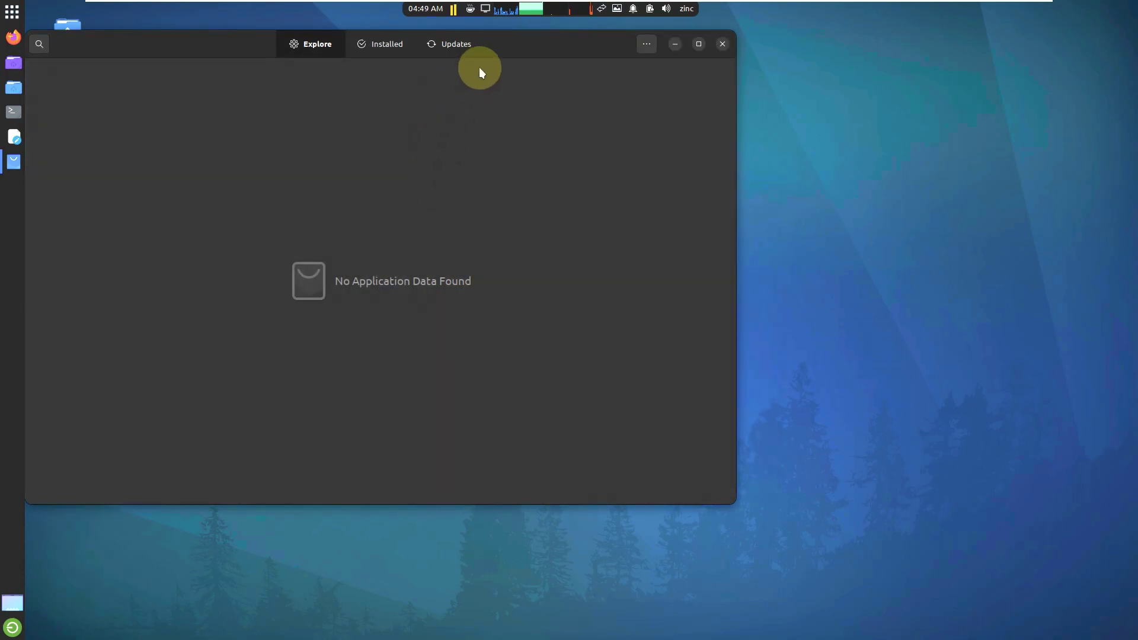
drag(508, 55, 648, 90)
click(559, 87)
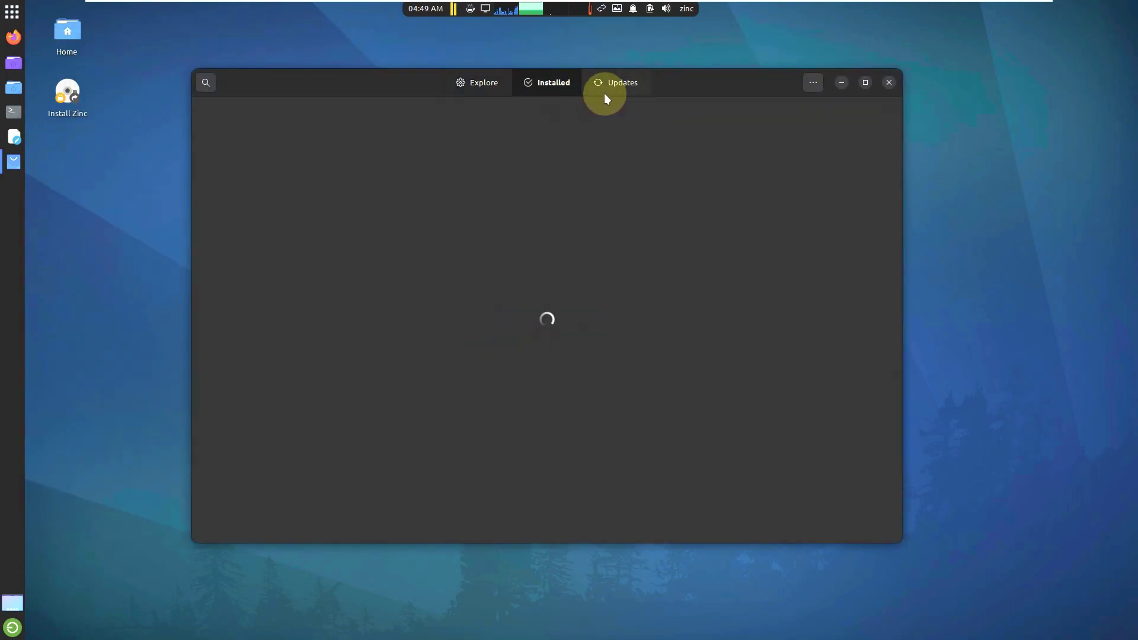
click(809, 83)
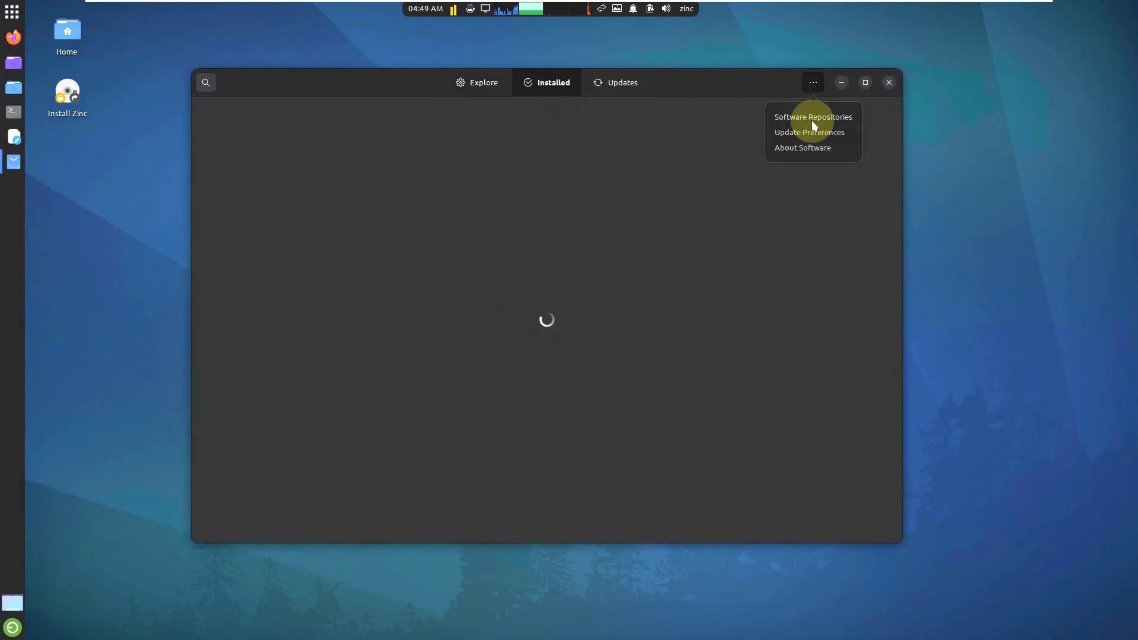
click(819, 152)
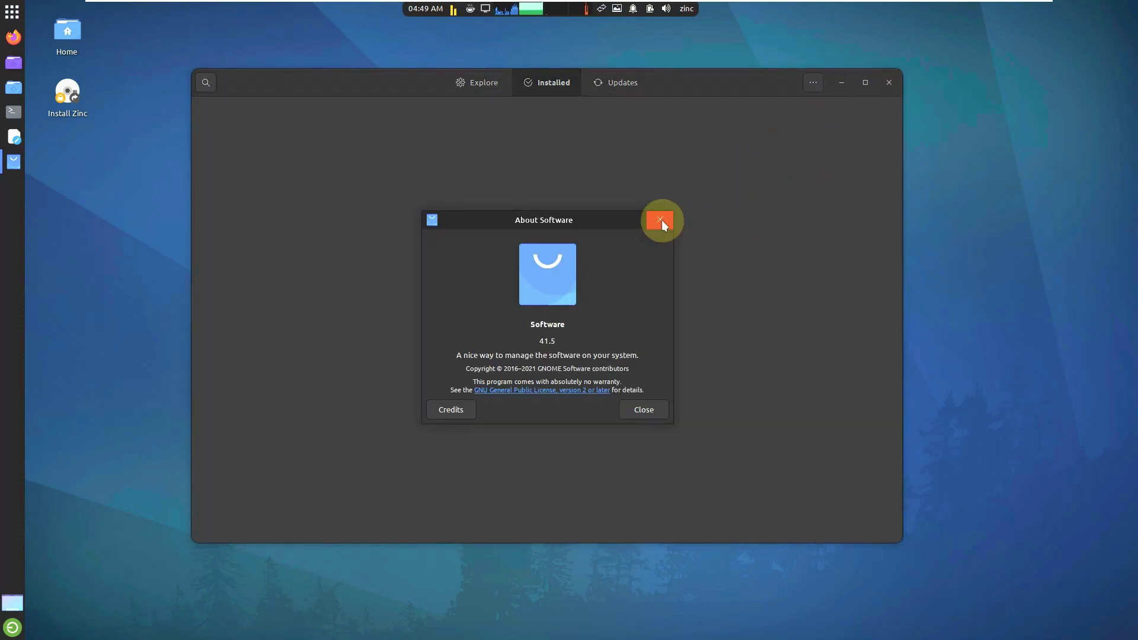
click(661, 219)
drag(901, 145, 890, 513)
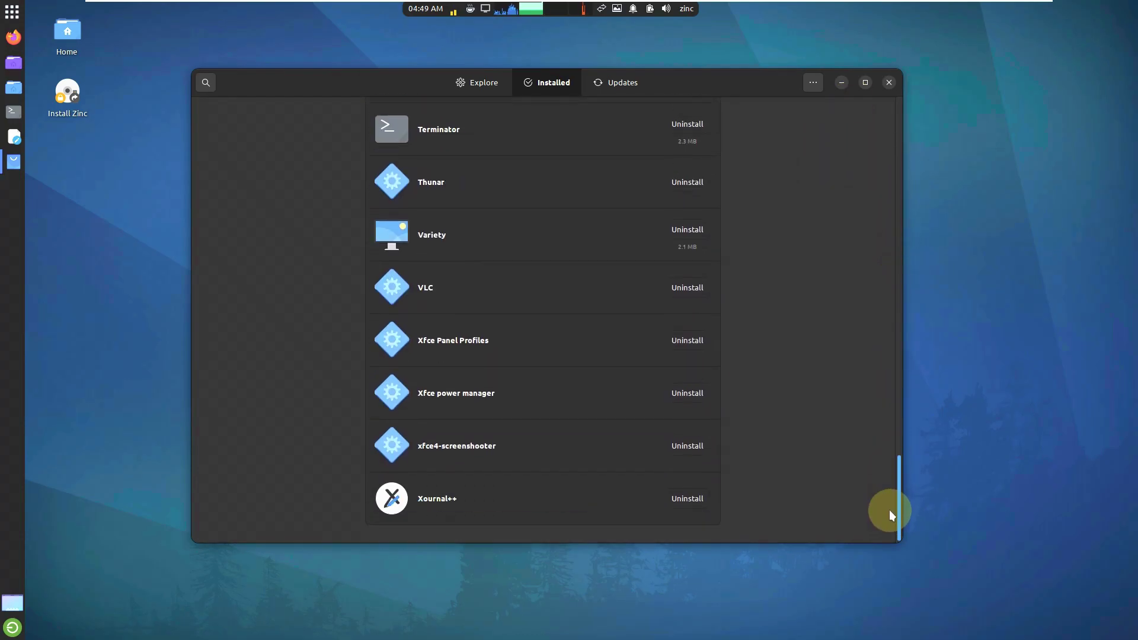
click(888, 82)
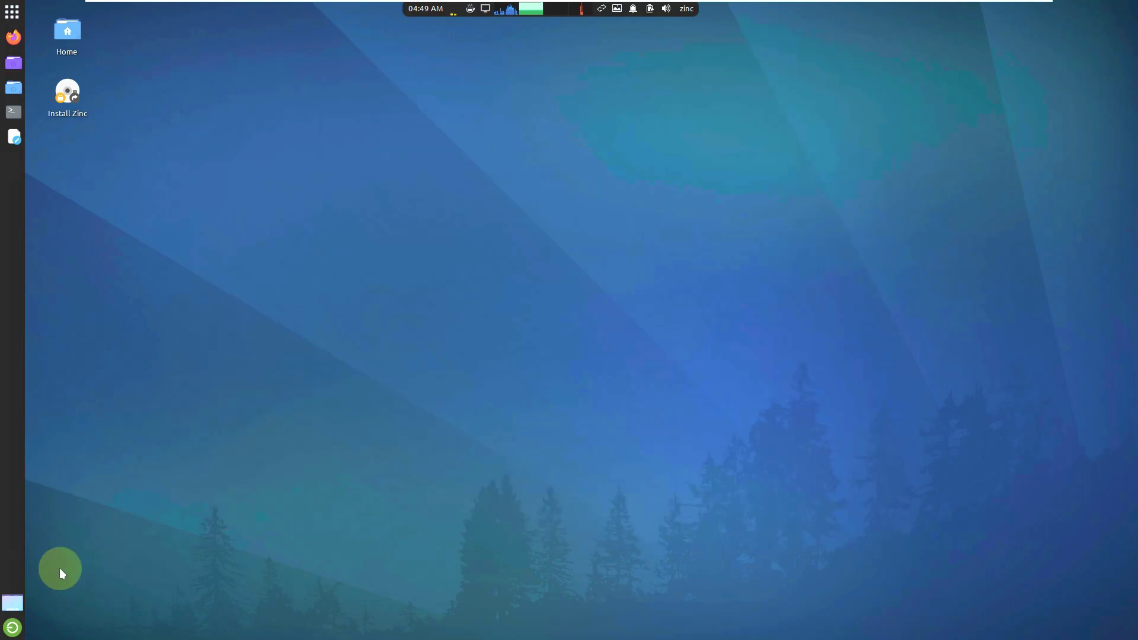
Step: Cancel a logout, then launch System Monitor from the menu's System category
click(12, 626)
click(651, 405)
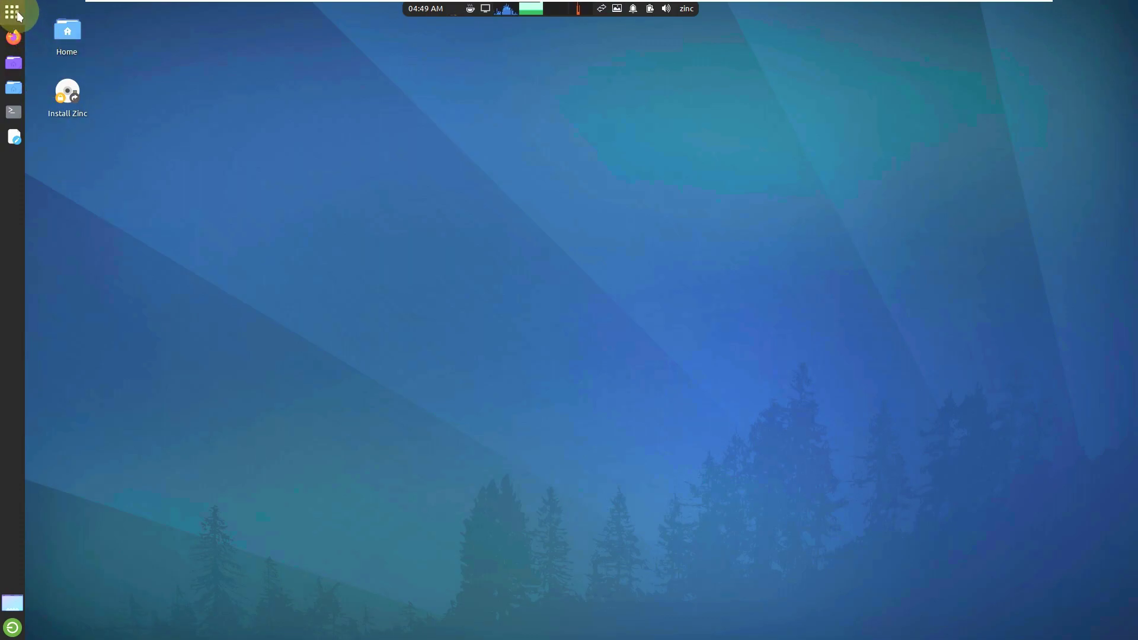
click(12, 12)
click(77, 238)
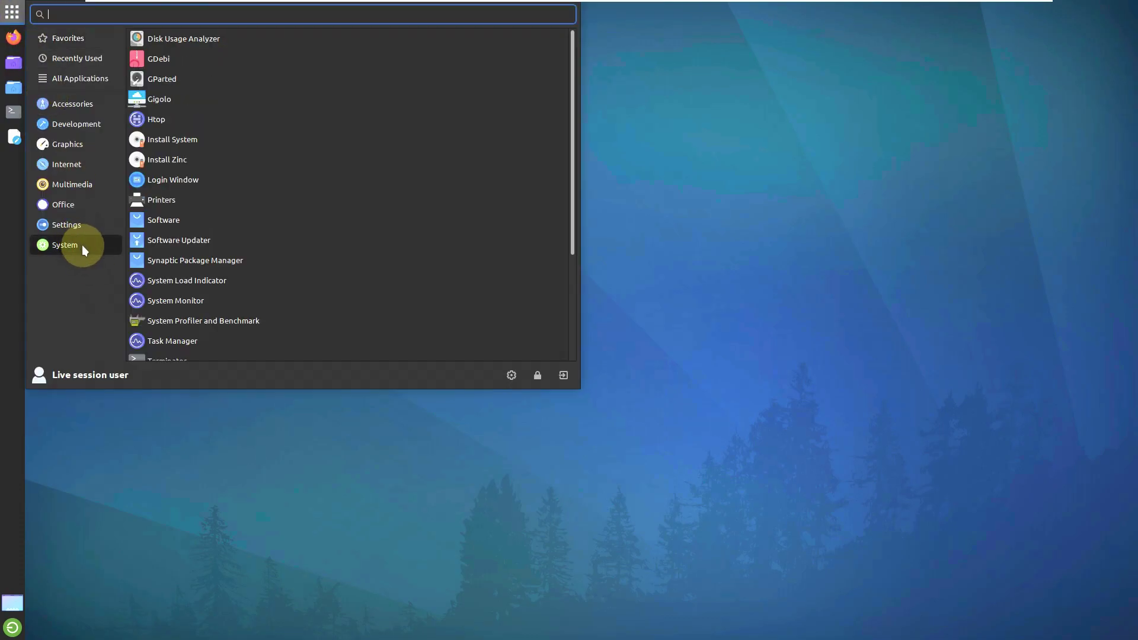
scroll(237, 243, down, 1)
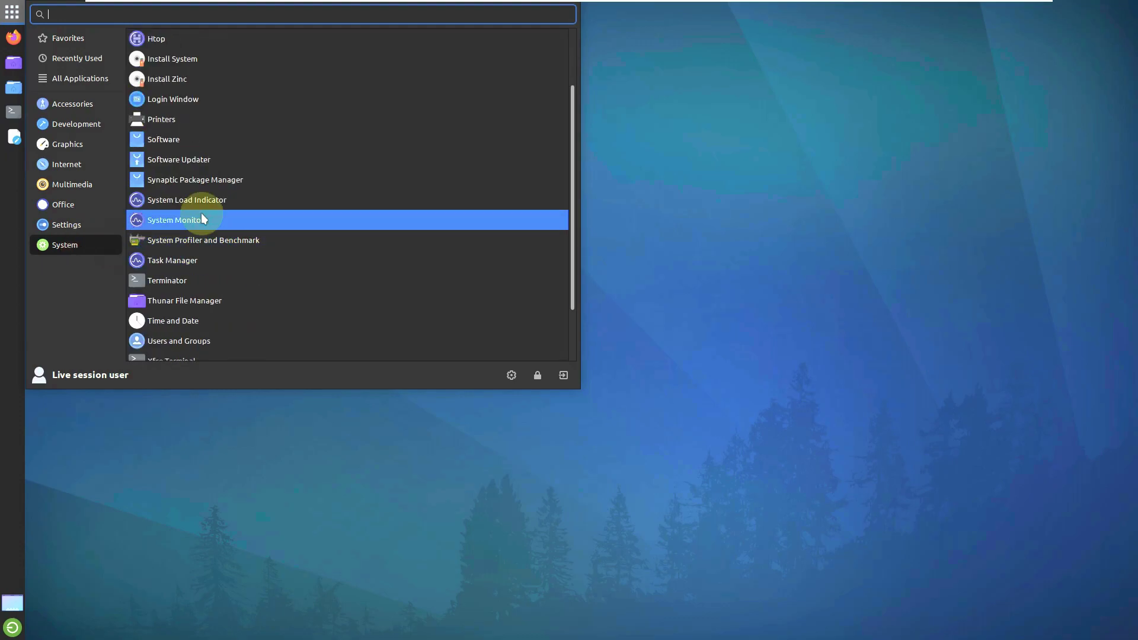
click(201, 214)
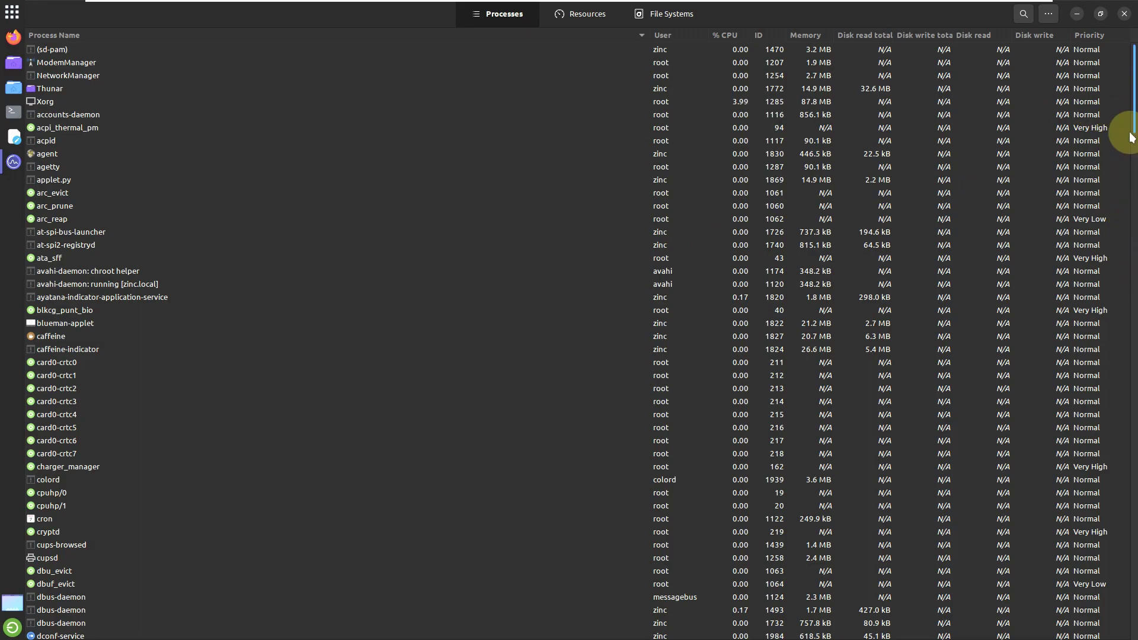
Step: Scroll through the Processes list, then view the Resources graphs and File Systems tab
scroll(1133, 131, down, 1)
scroll(1133, 131, down, 20)
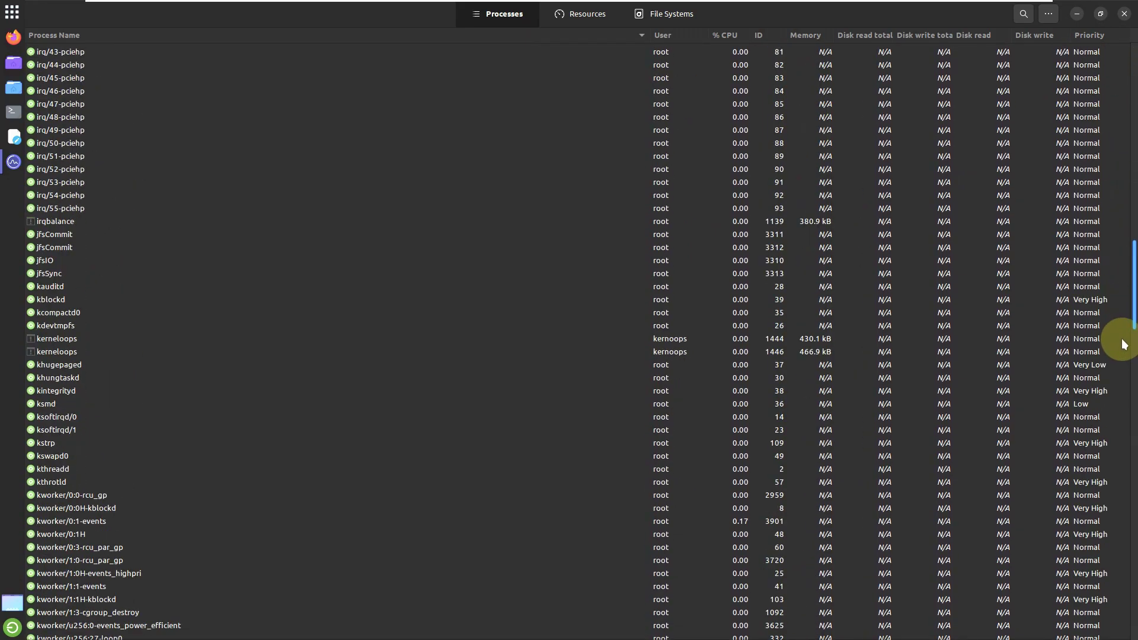
scroll(1117, 533, down, 20)
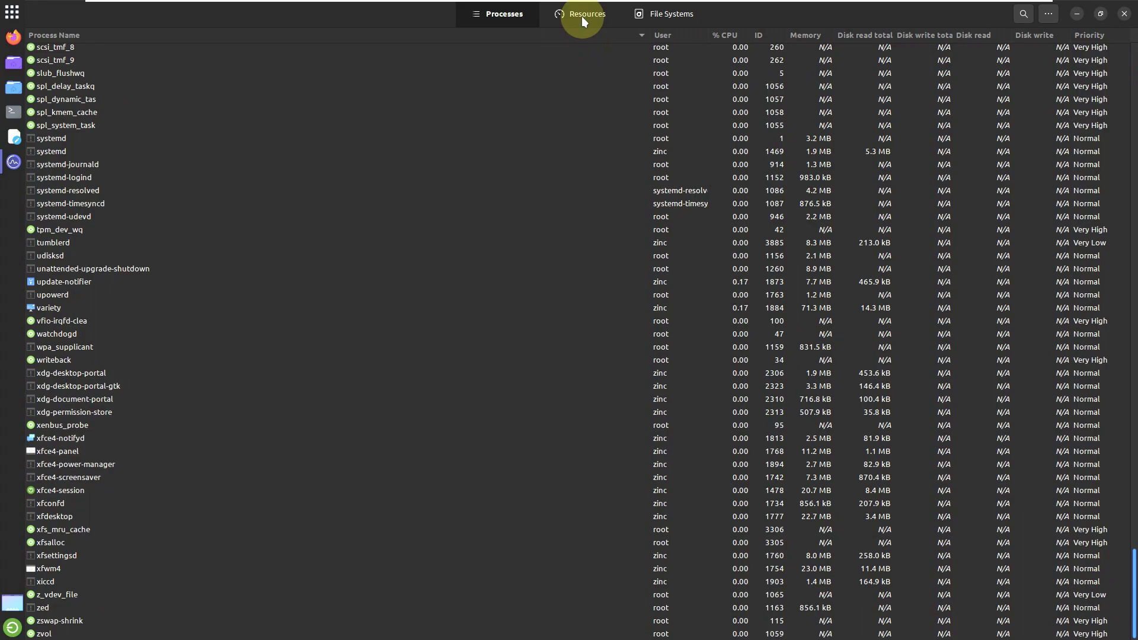
key(Home)
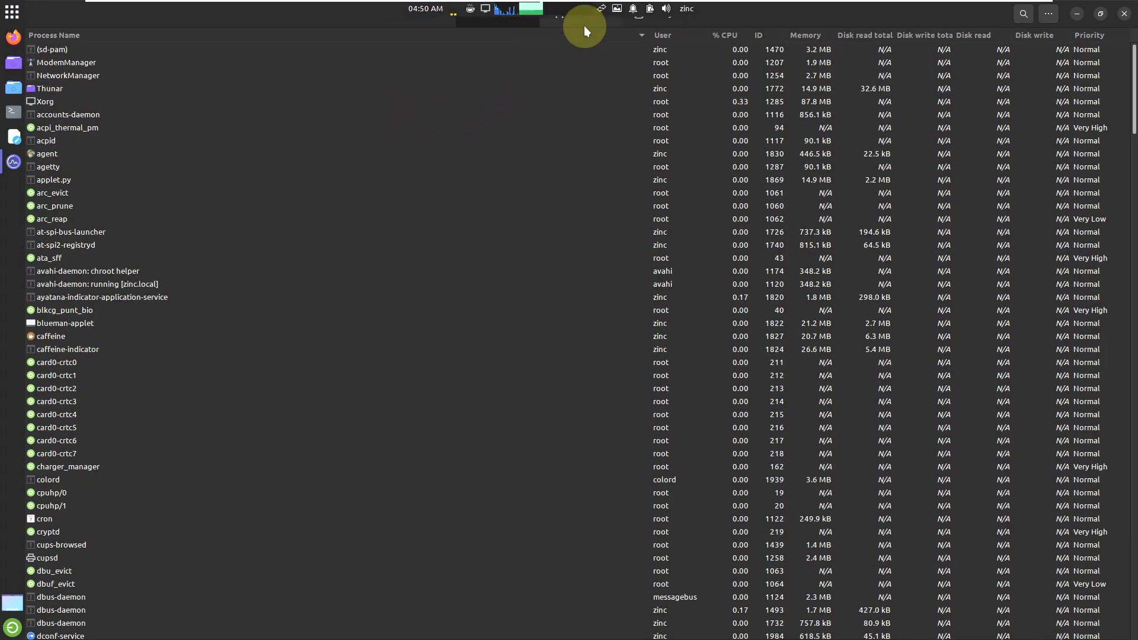
click(577, 21)
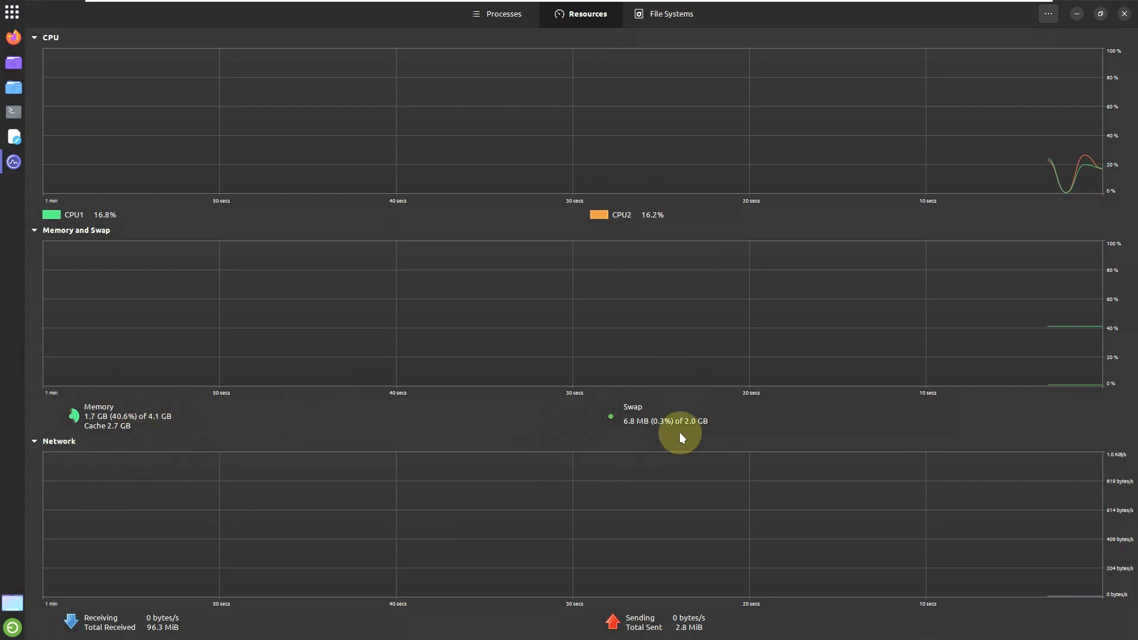
click(669, 19)
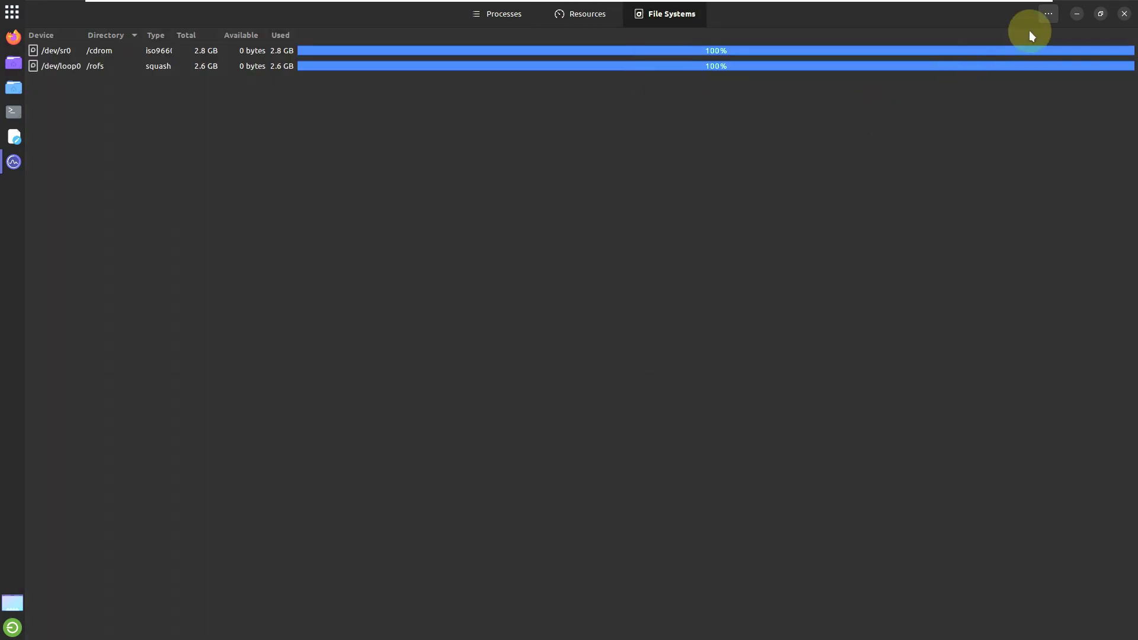
Step: Close System Monitor and log out of the live session
click(1125, 13)
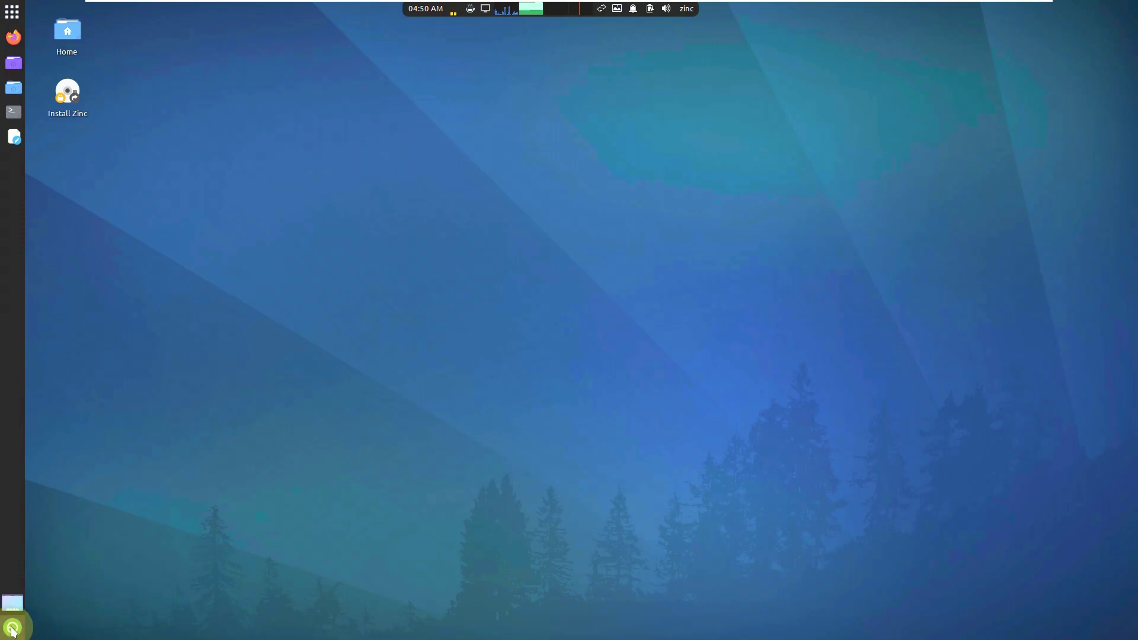
click(12, 628)
click(633, 289)
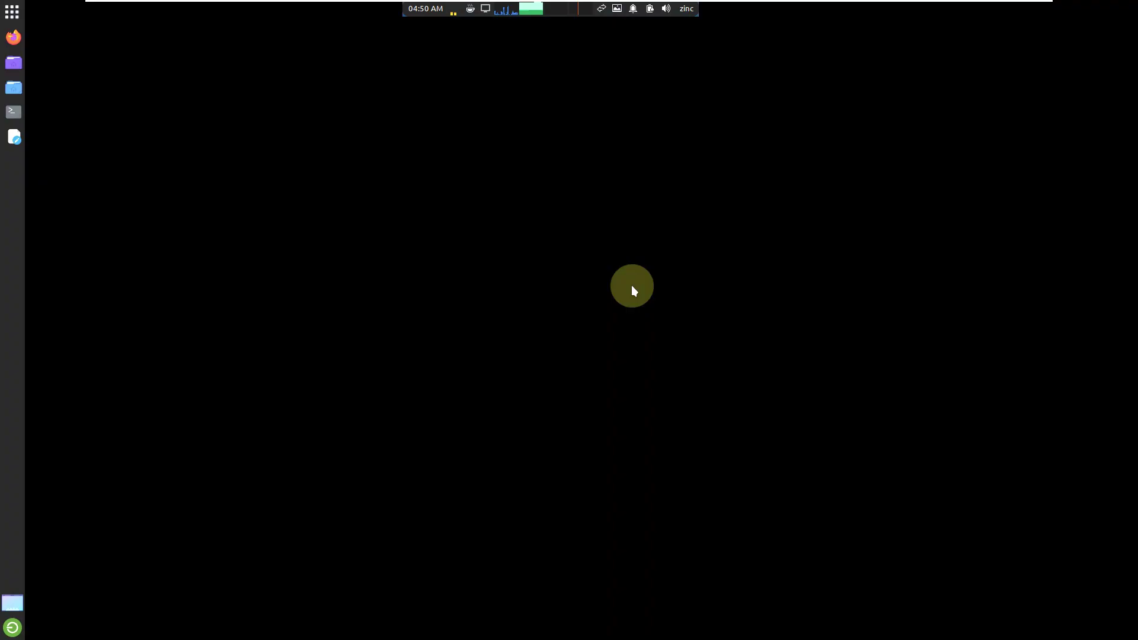